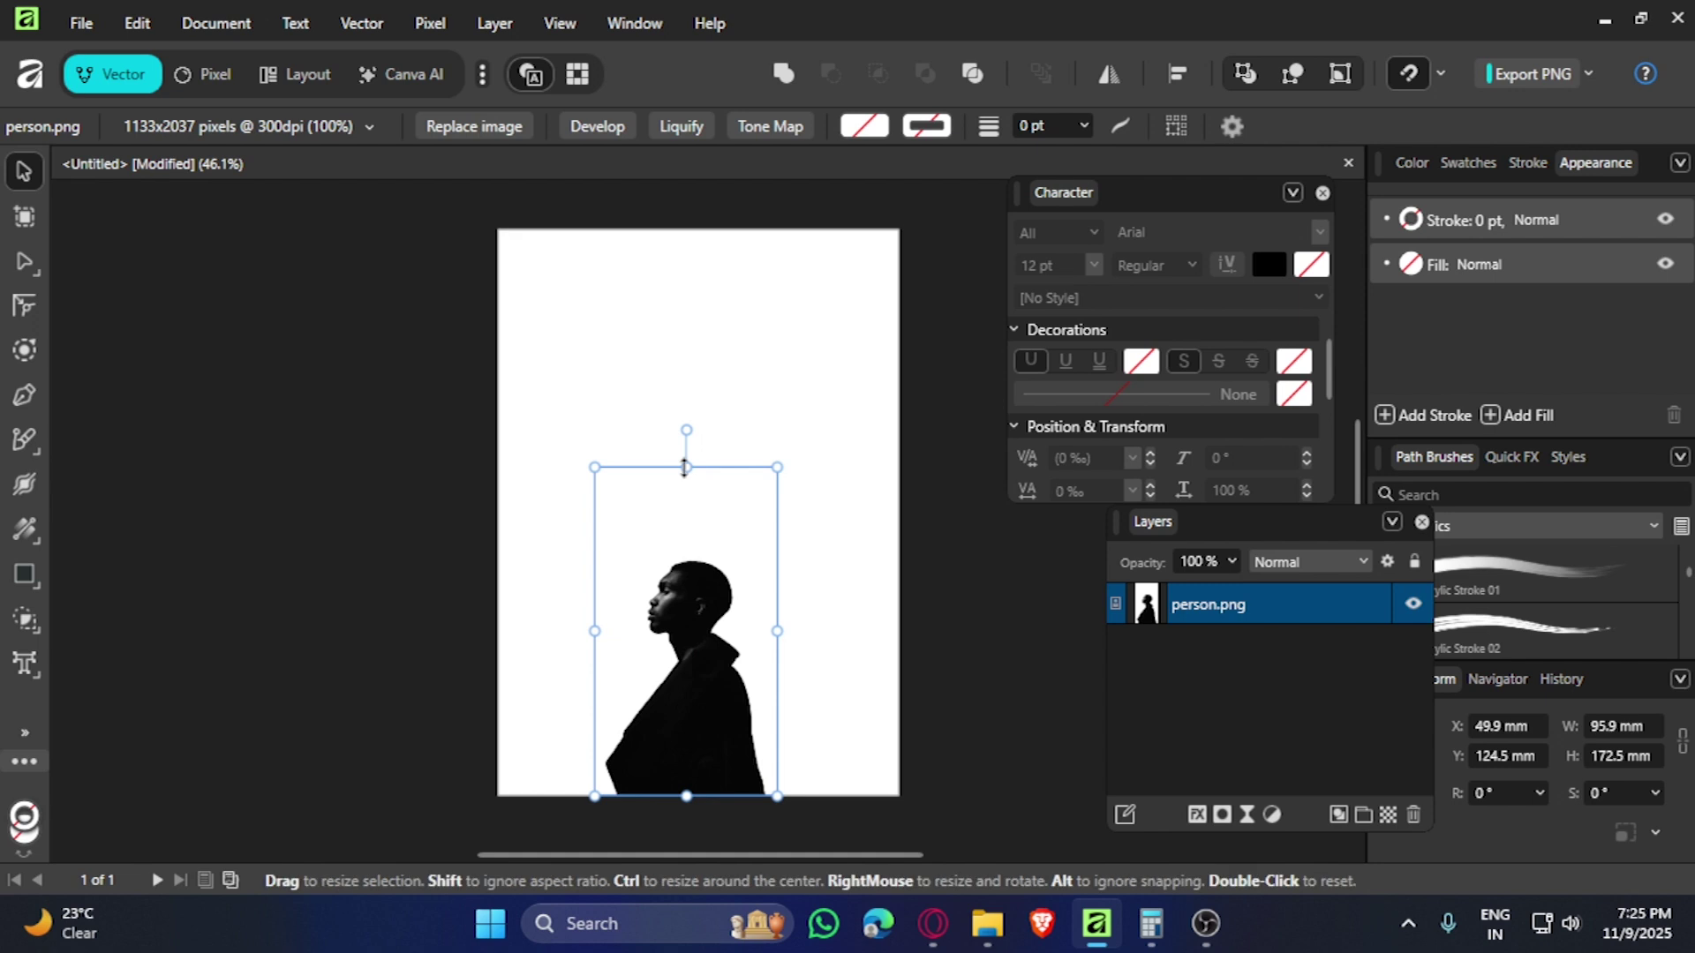
# - Scale person.png up by its corner handles until the silhouette overflows the page edges
pyautogui.moveTo(685, 467); pyautogui.dragTo(685, 132)
pyautogui.moveTo(700, 503)
pyautogui.mouseDown()
pyautogui.moveTo(741, 585)
pyautogui.moveTo(730, 624)
pyautogui.mouseUp()
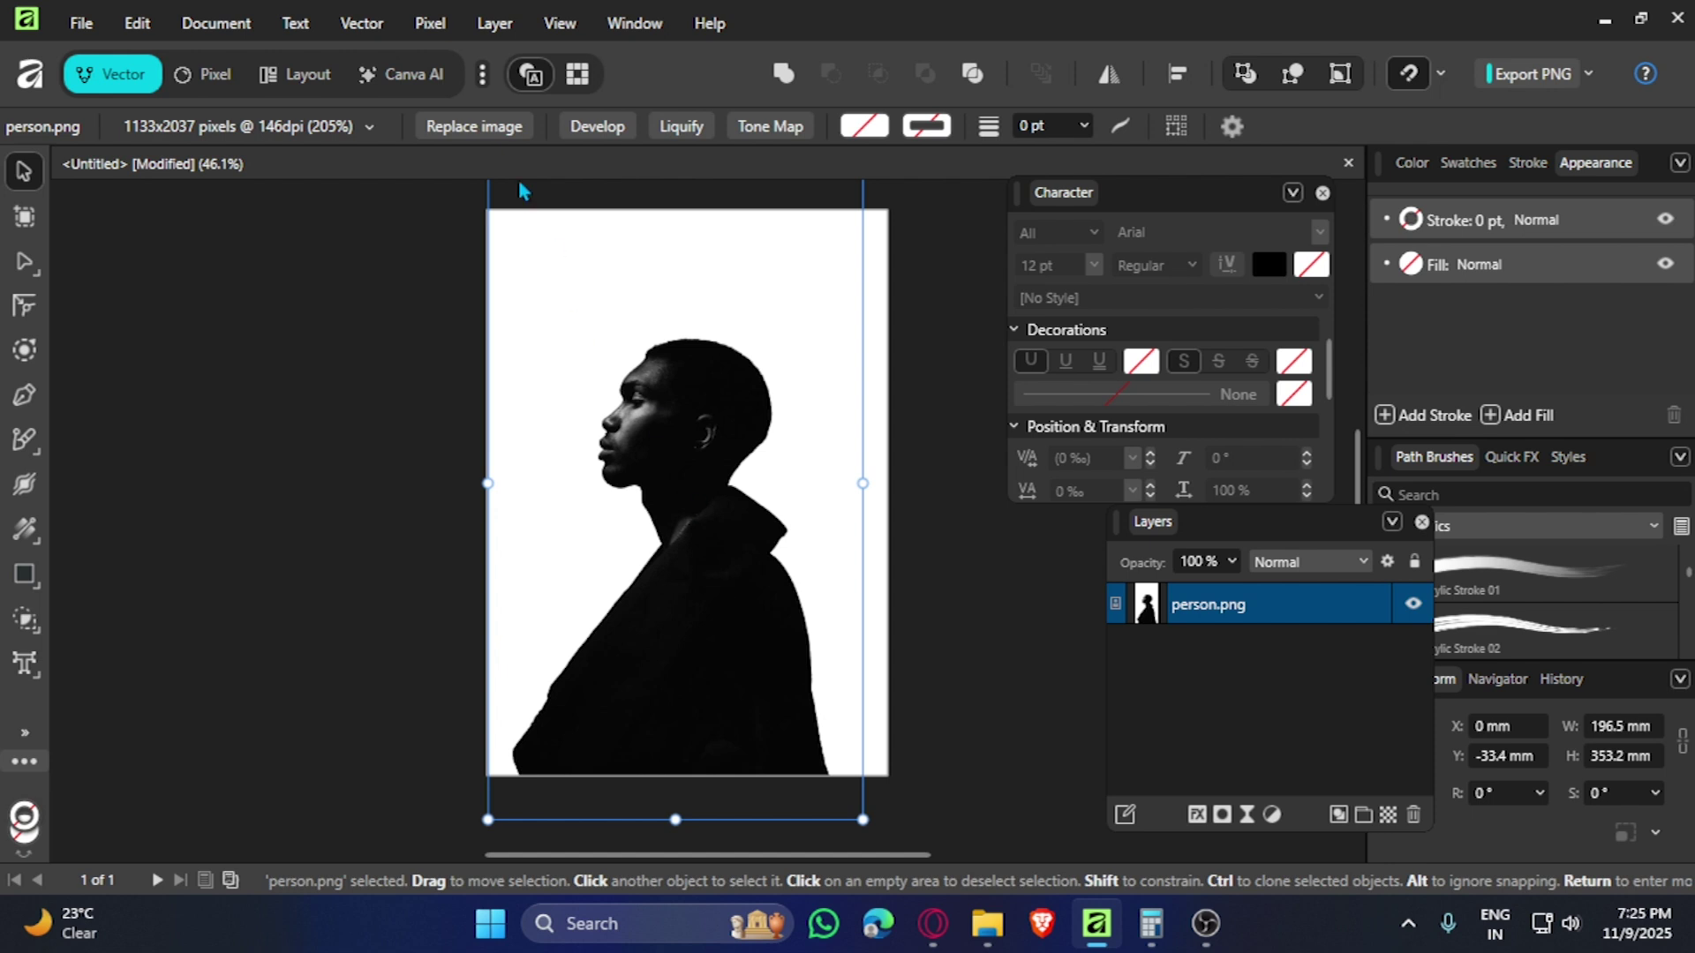
# - Add a live Depth of Field blur with the focus ellipse lowered so only the head stays sharp
pyautogui.click(418, 26)
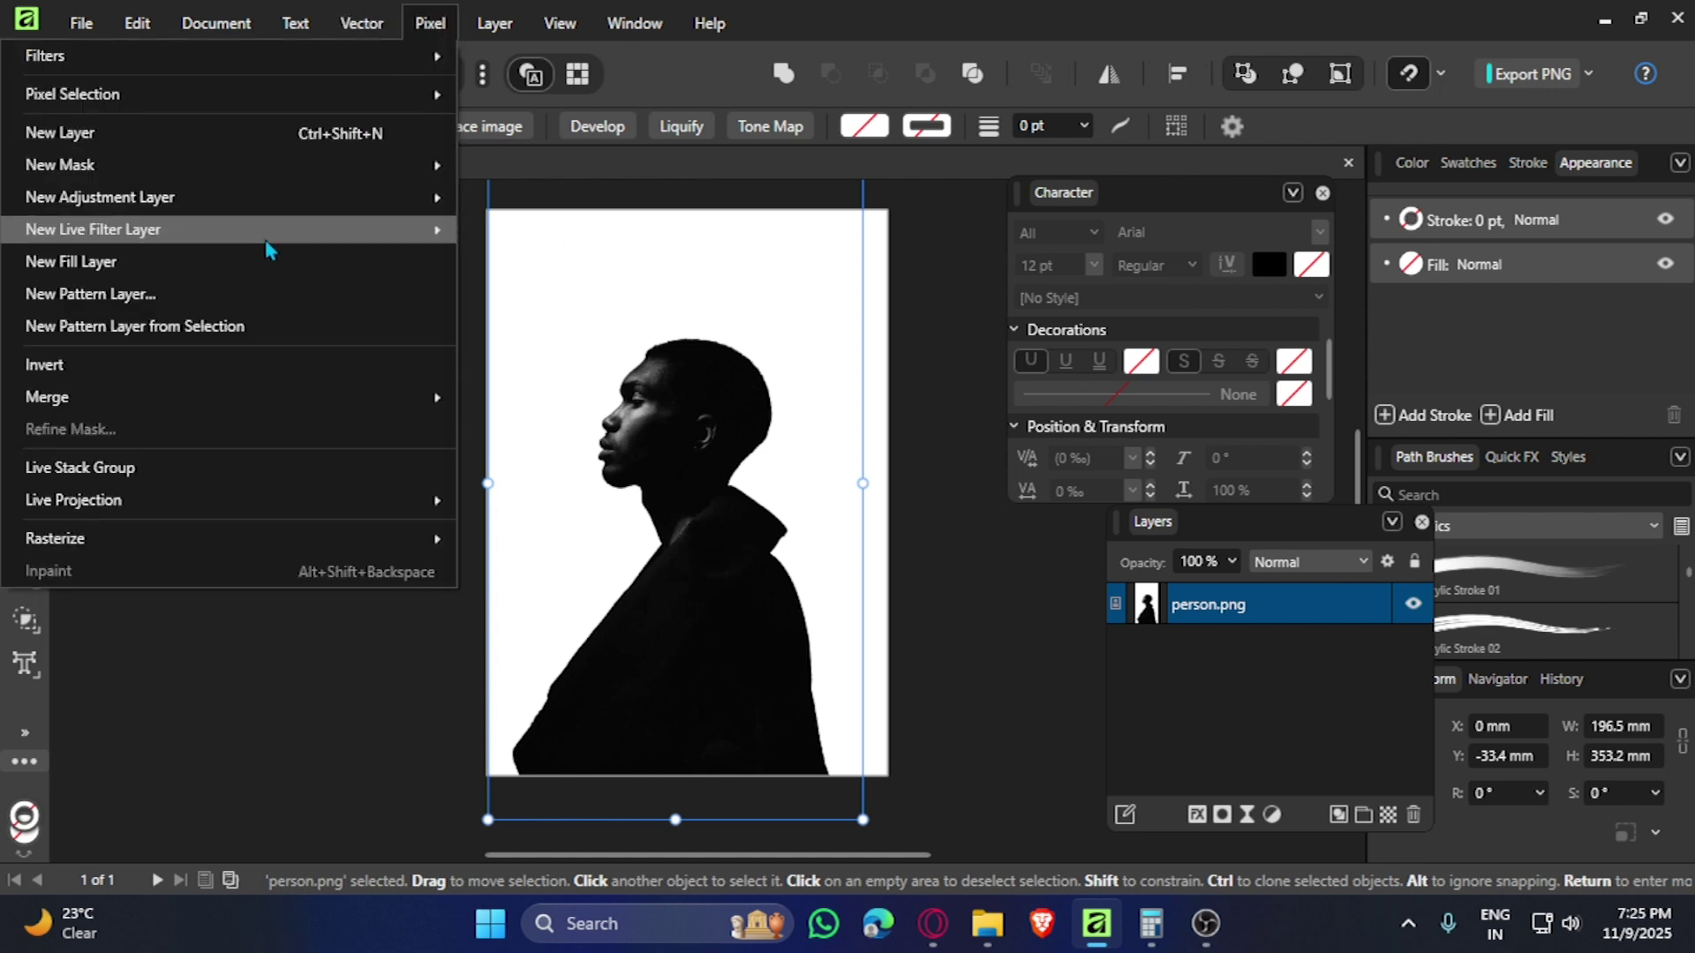
pyautogui.moveTo(93, 230)
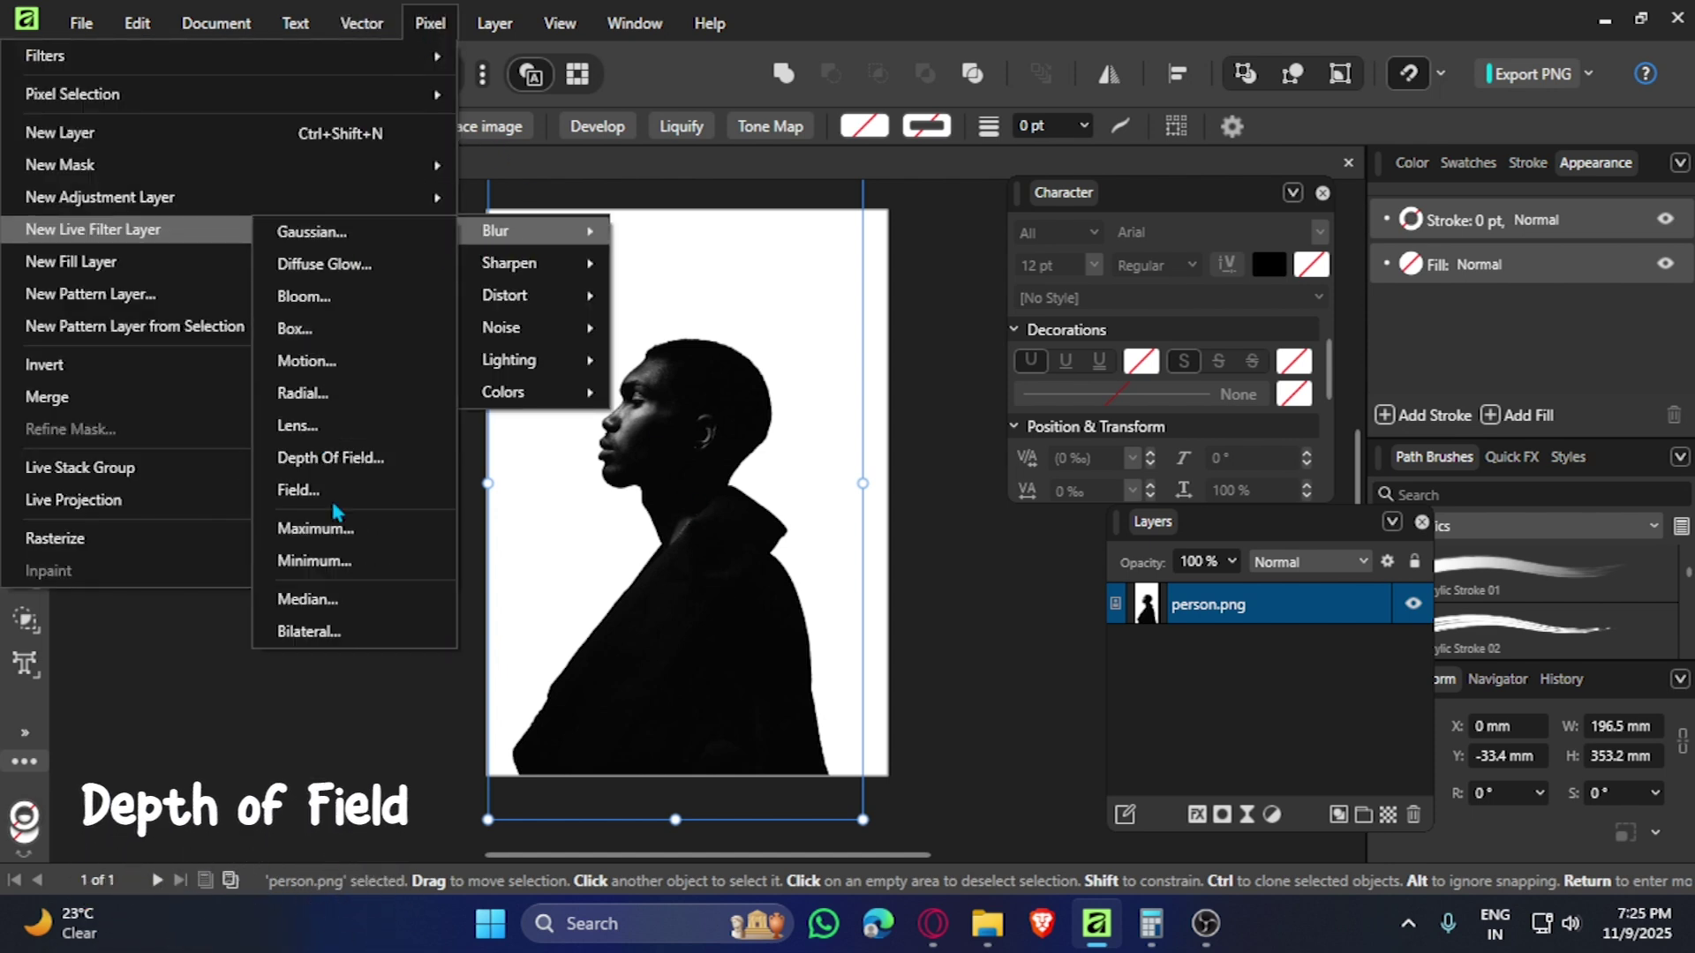
pyautogui.click(331, 459)
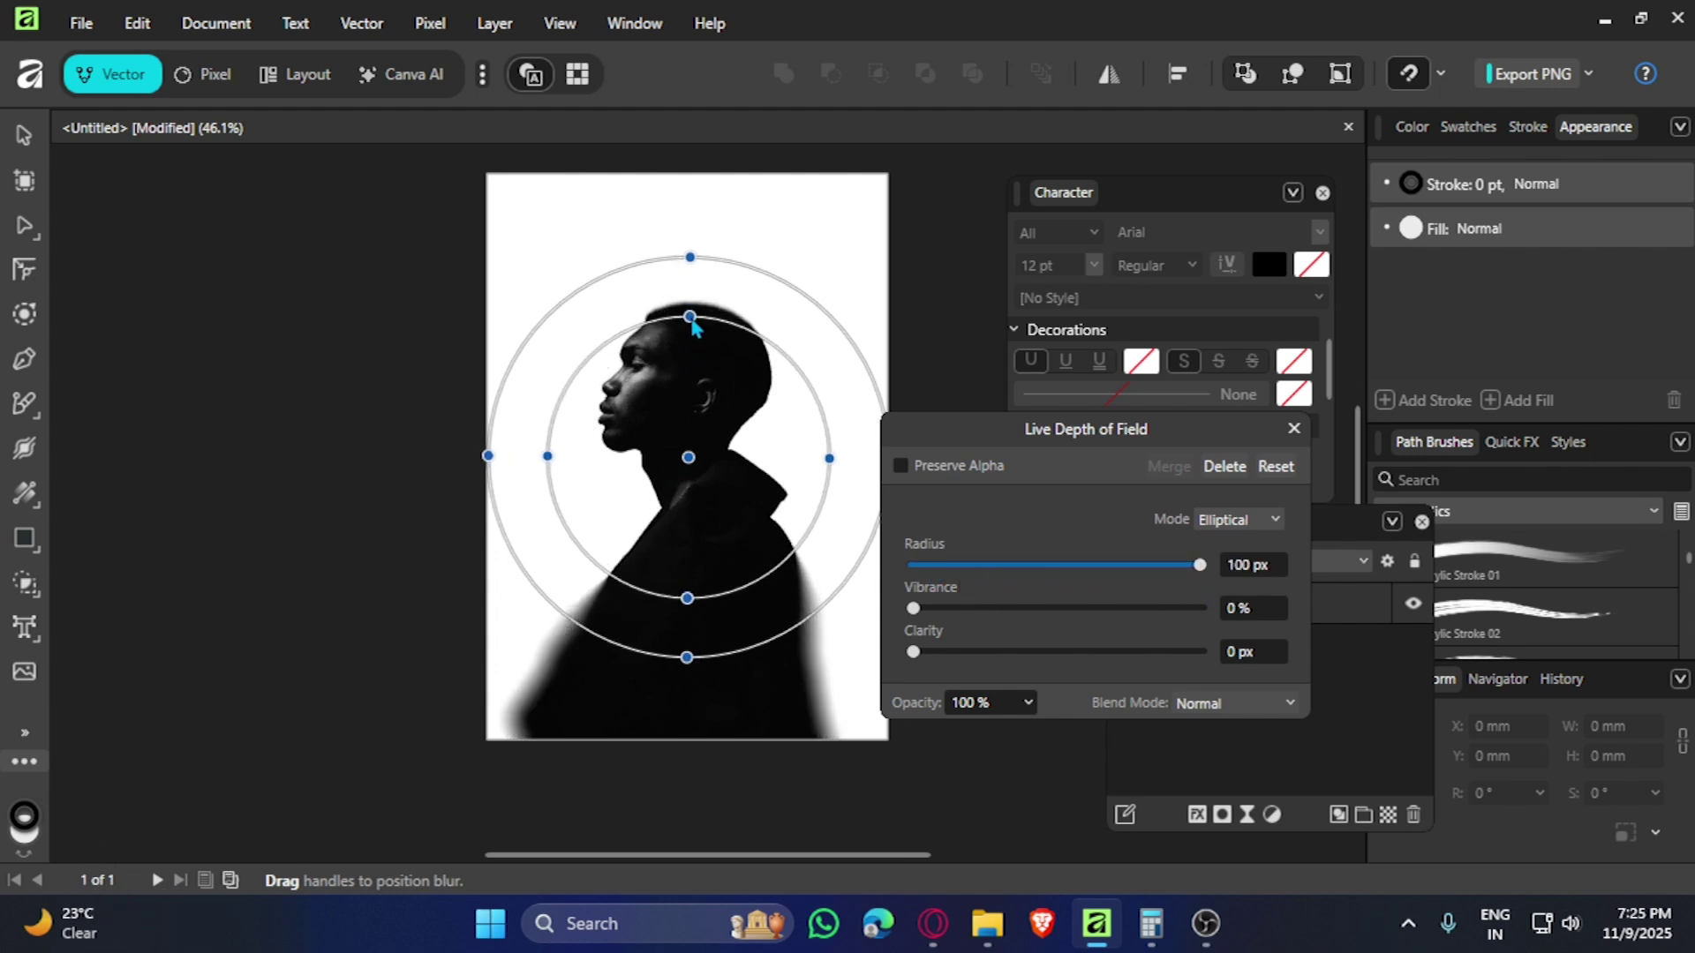
pyautogui.moveTo(688, 660); pyautogui.dragTo(685, 688)
pyautogui.moveTo(689, 458); pyautogui.dragTo(688, 474)
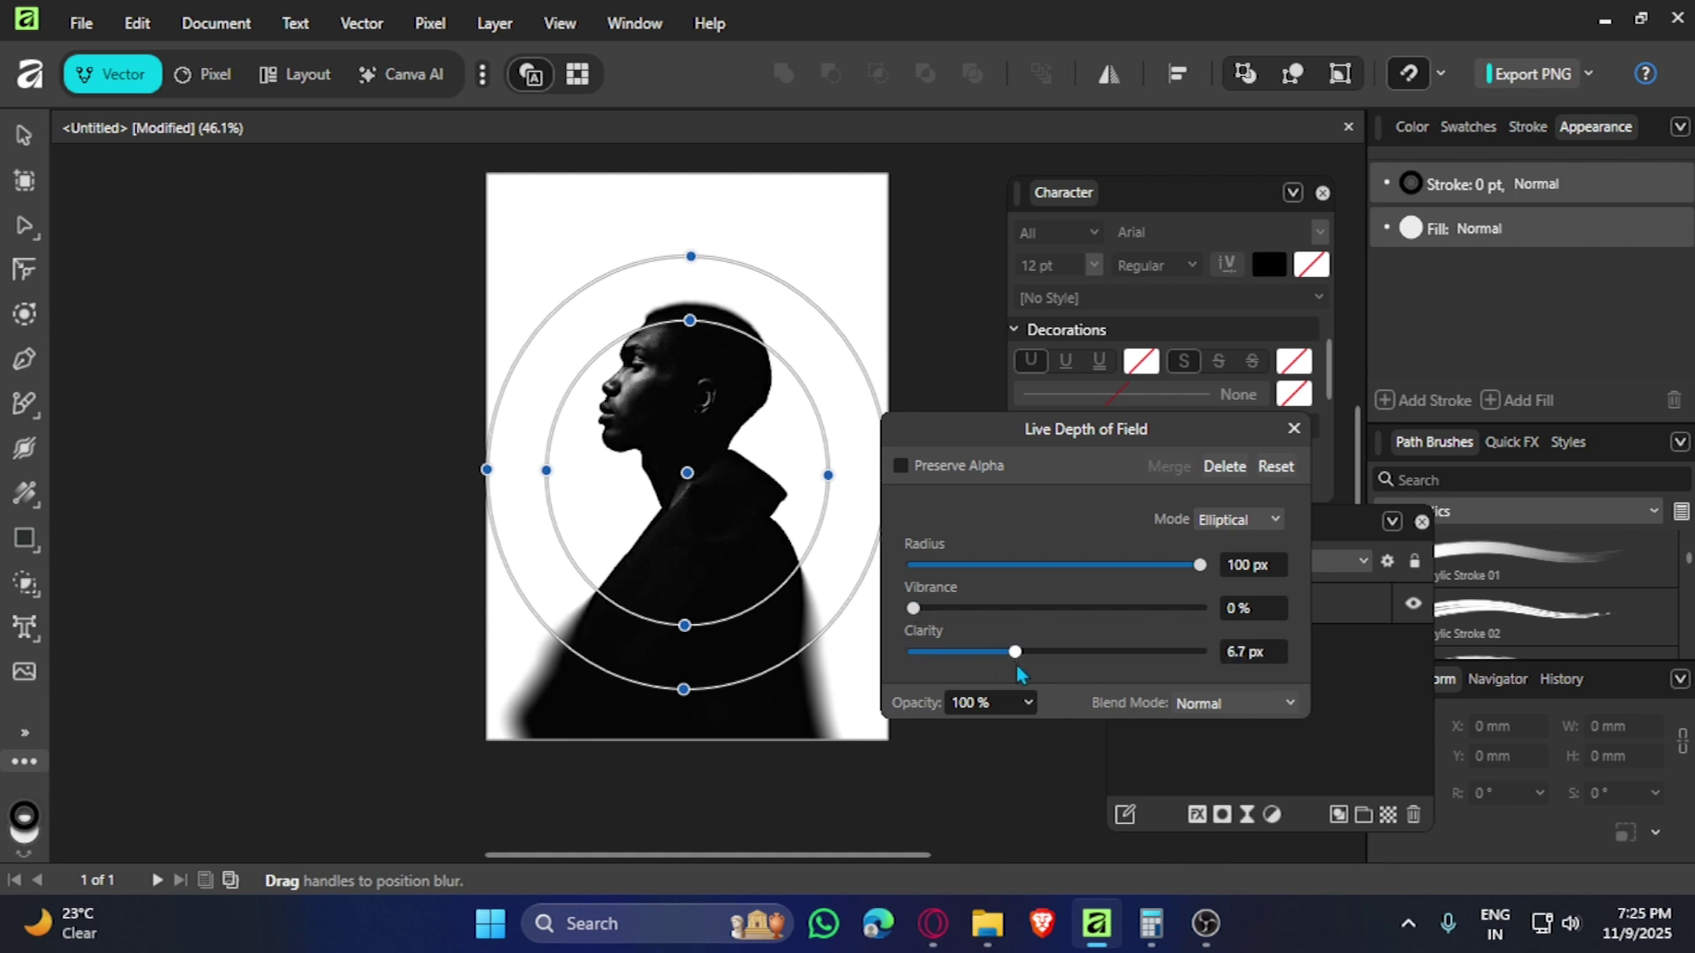
pyautogui.click(1294, 428)
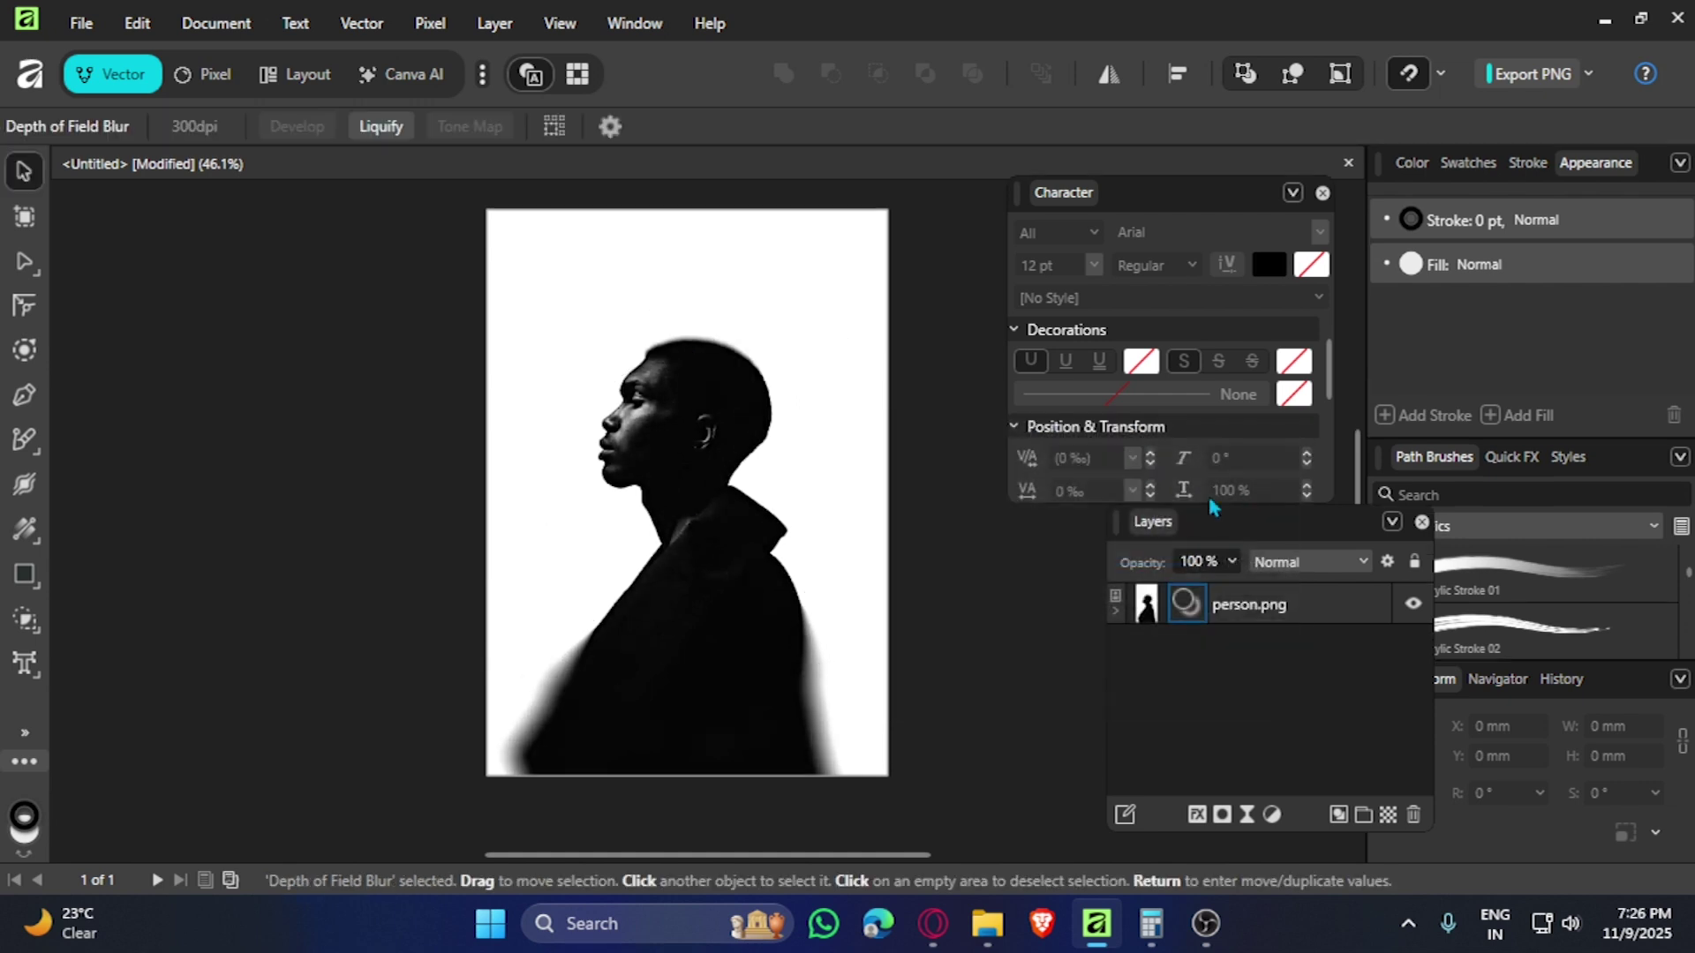
pyautogui.click(429, 23)
pyautogui.moveTo(505, 295)
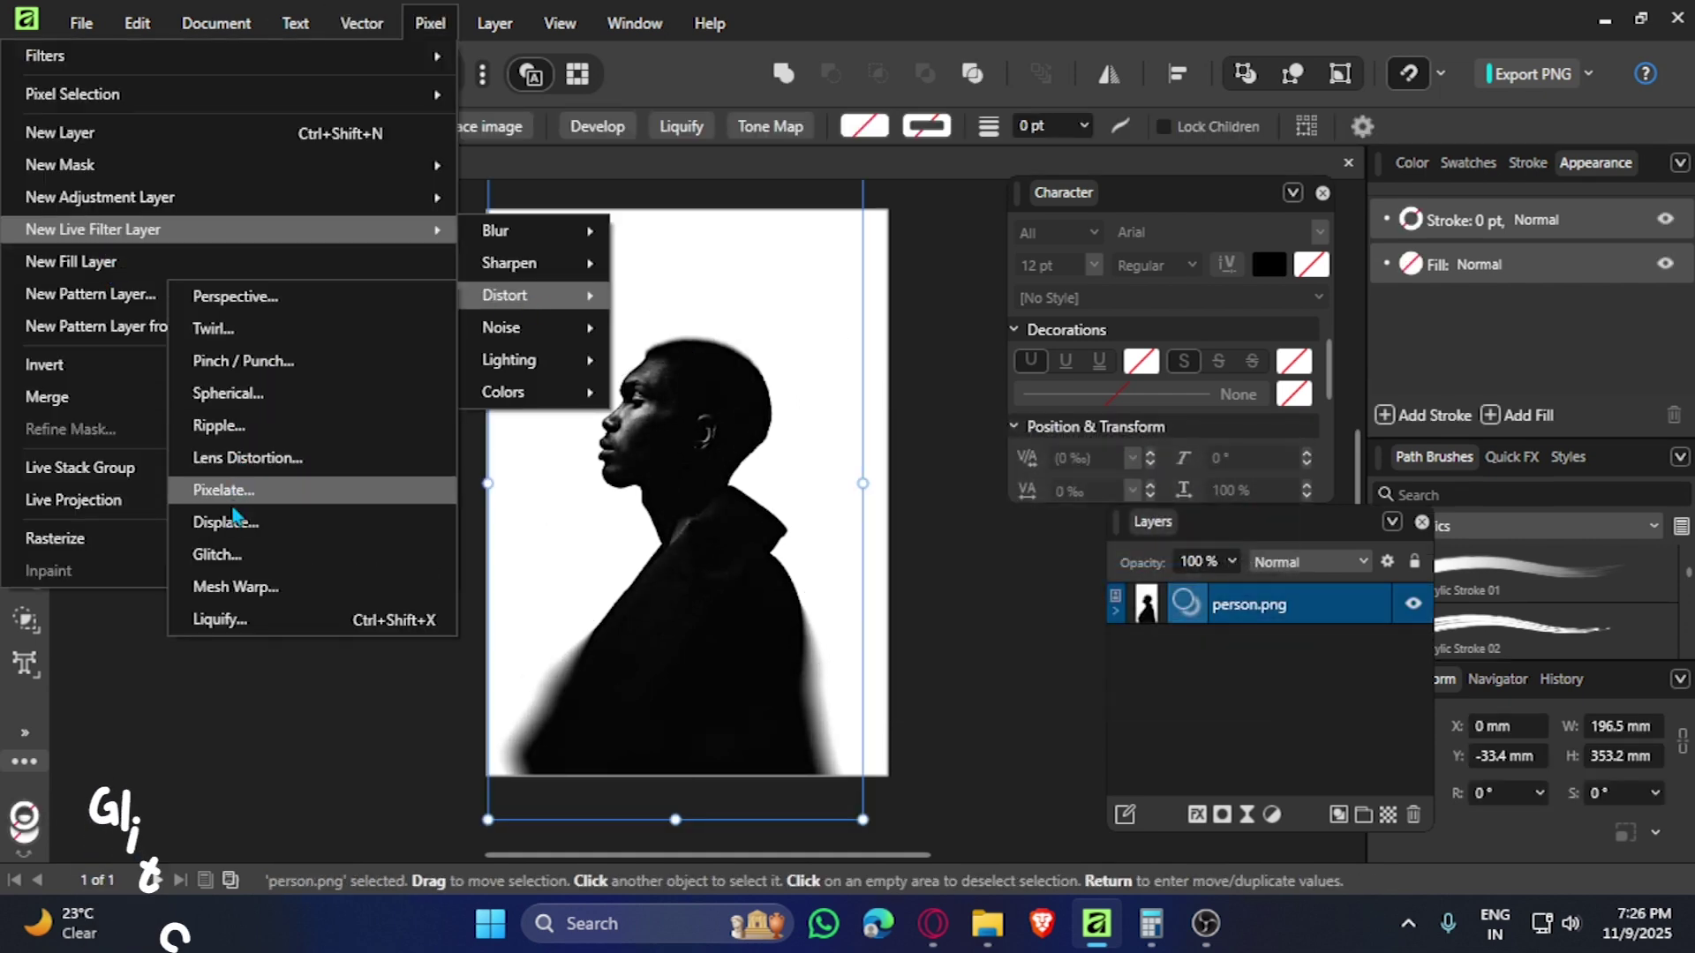
# - Add a live Glitch filter set to Blast with reduced horizontal and vertical strength
pyautogui.click(217, 555)
pyautogui.click(1059, 431)
pyautogui.click(938, 540)
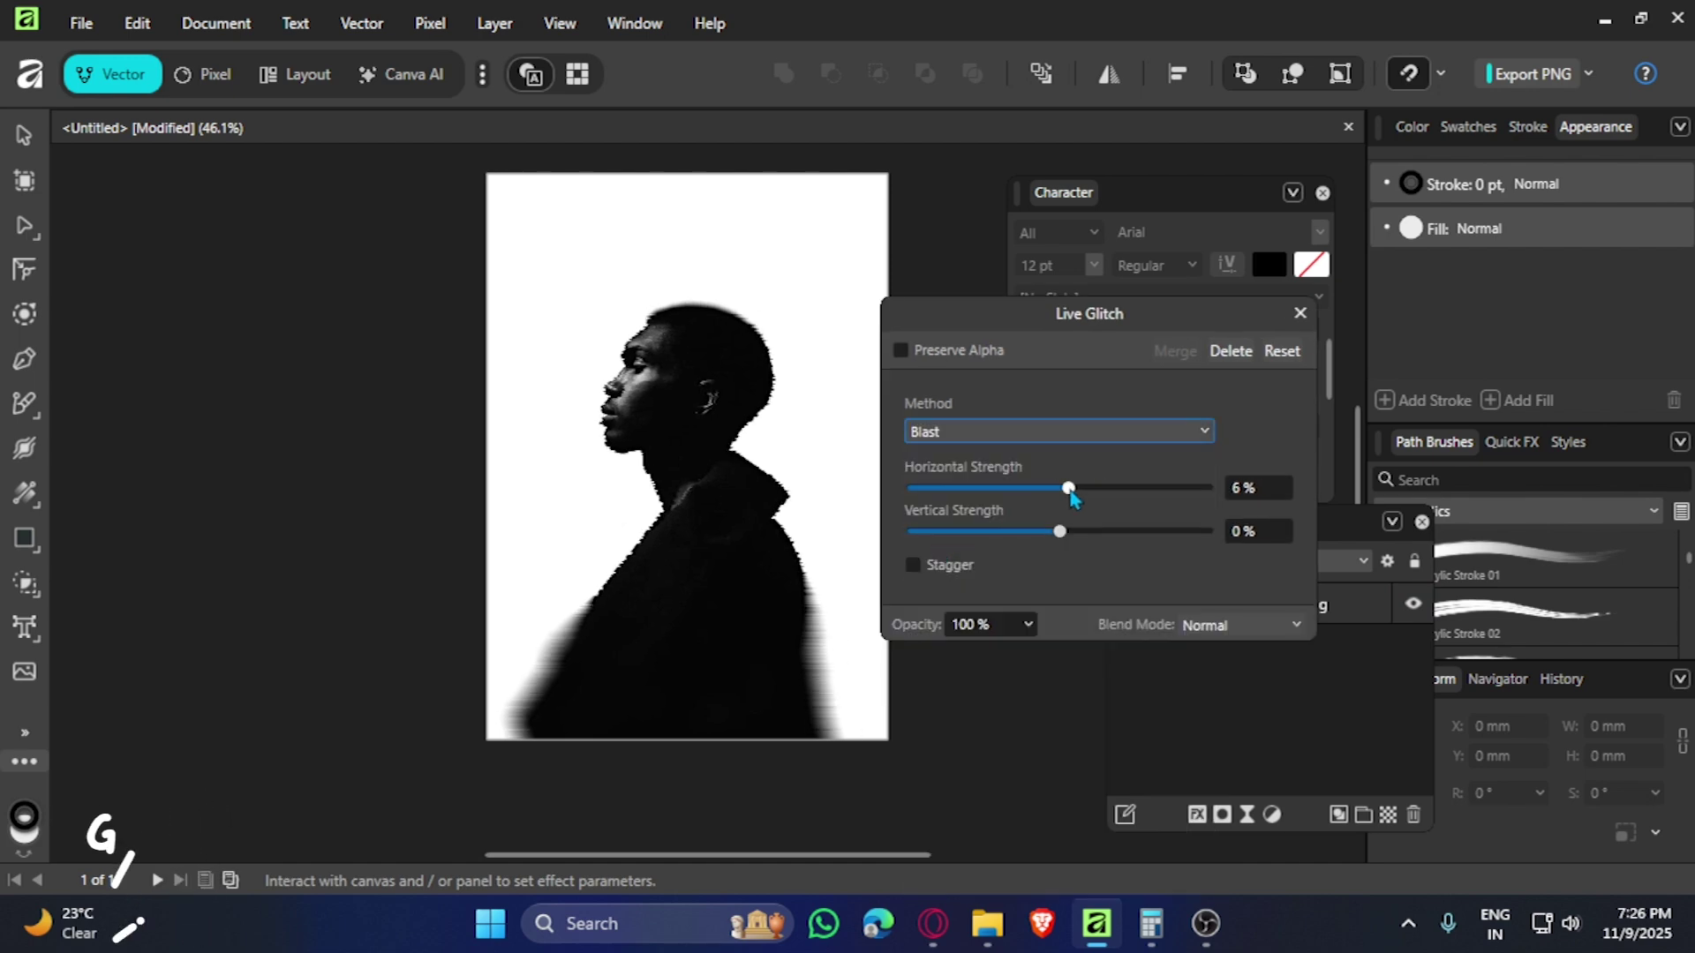
pyautogui.click(1059, 532)
pyautogui.moveTo(1072, 531); pyautogui.dragTo(1068, 489)
pyautogui.scroll(-3, 428, 378)
pyautogui.click(1300, 313)
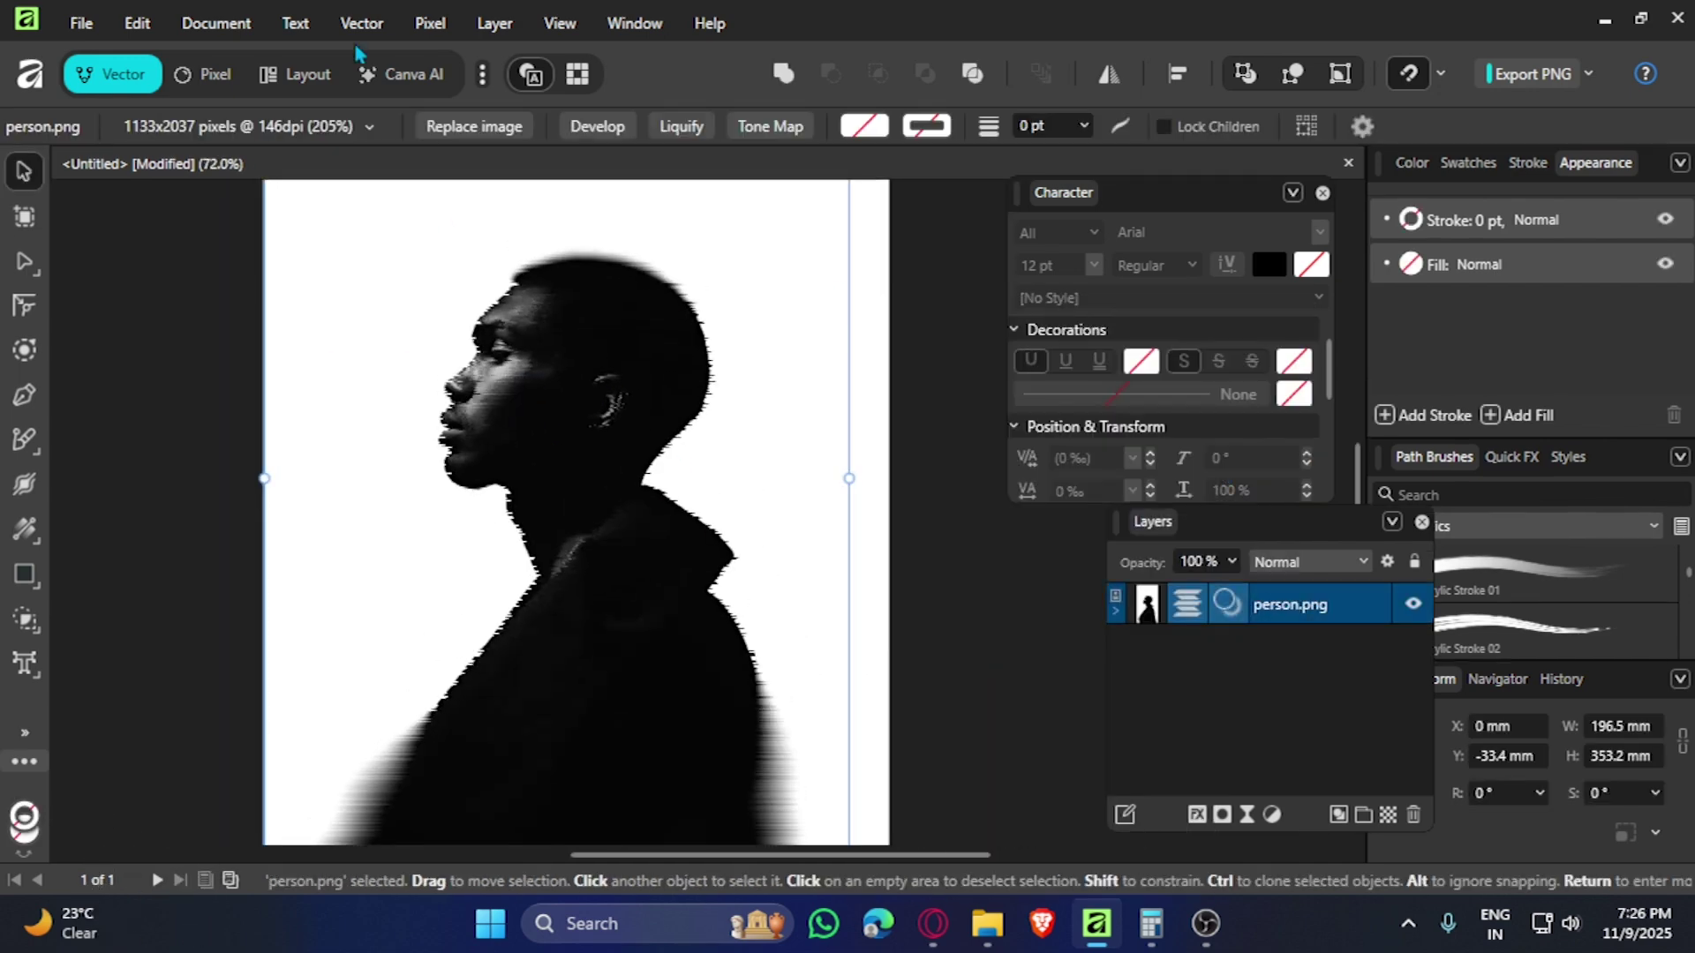
# - Add a live Twirl distortion with its radius widened to about 150 px
pyautogui.click(429, 23)
pyautogui.moveTo(505, 295)
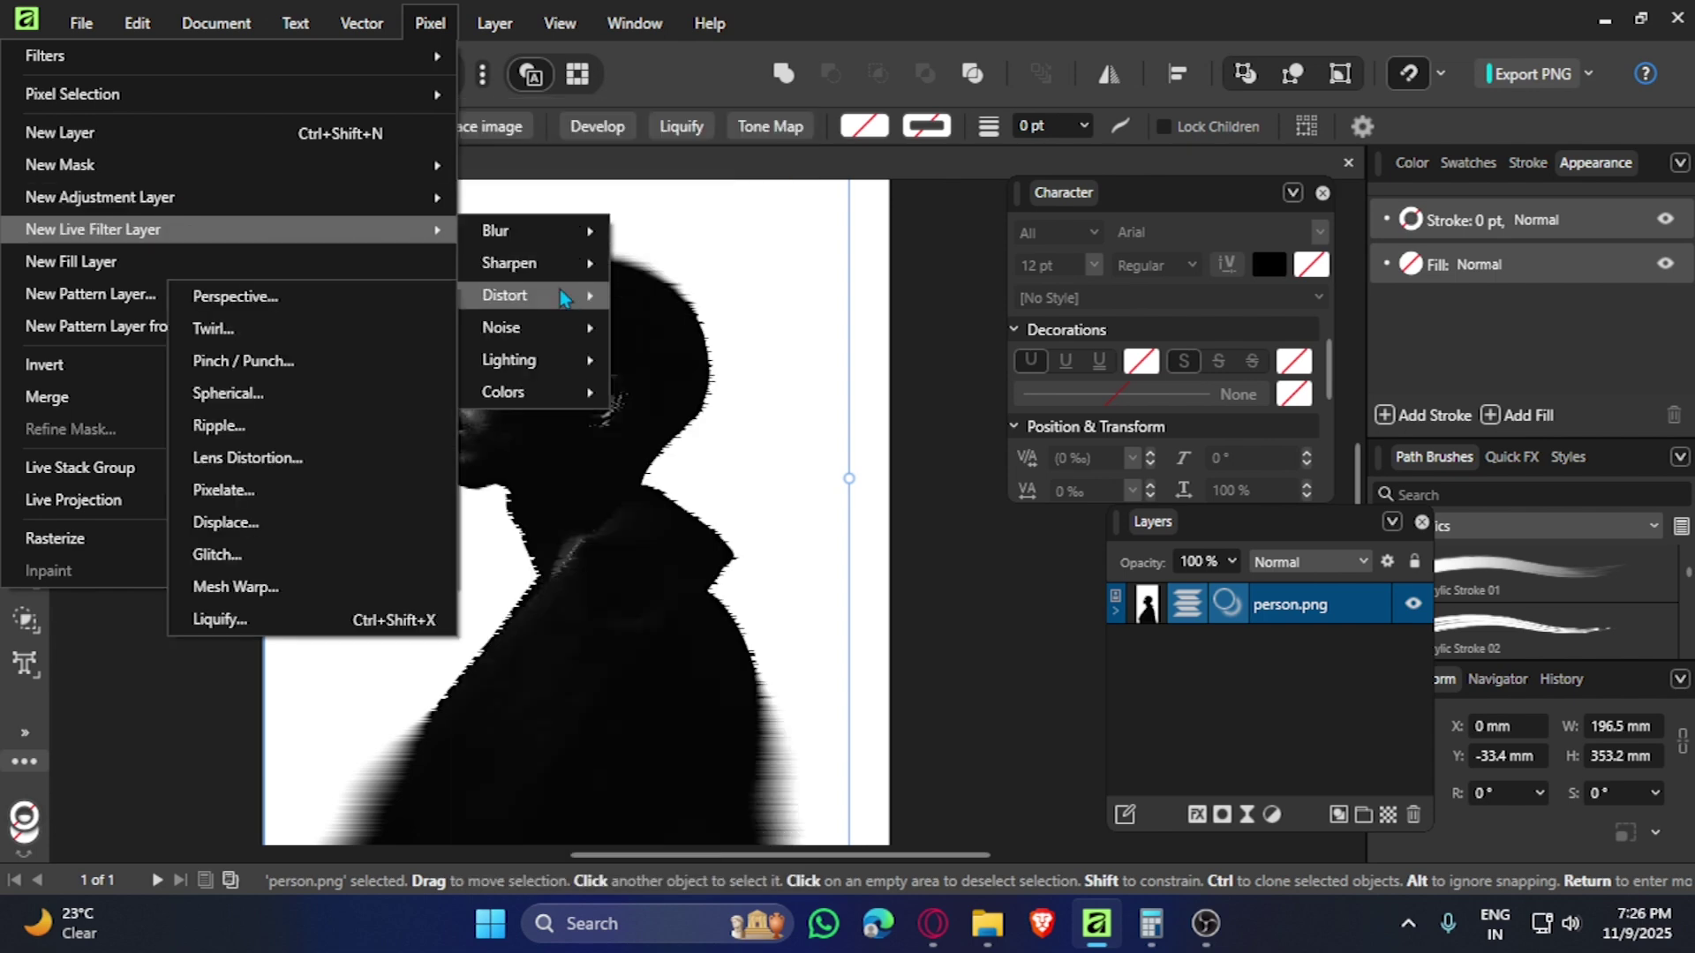
pyautogui.click(295, 330)
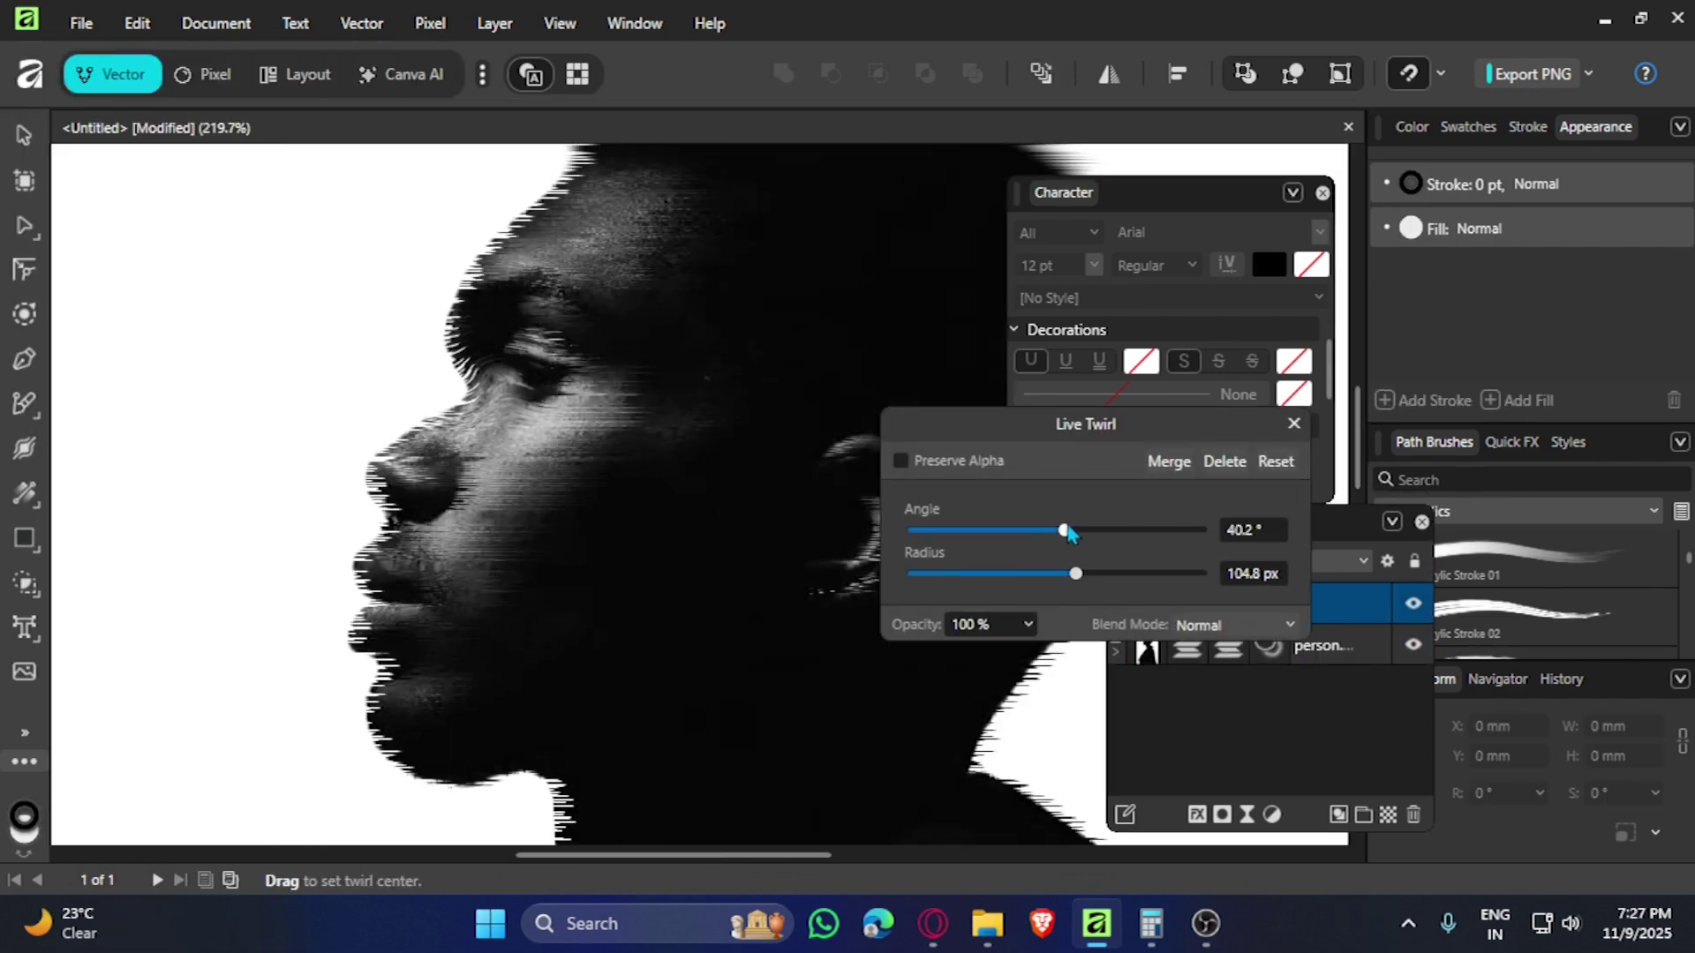
pyautogui.moveTo(1090, 585); pyautogui.dragTo(1090, 576)
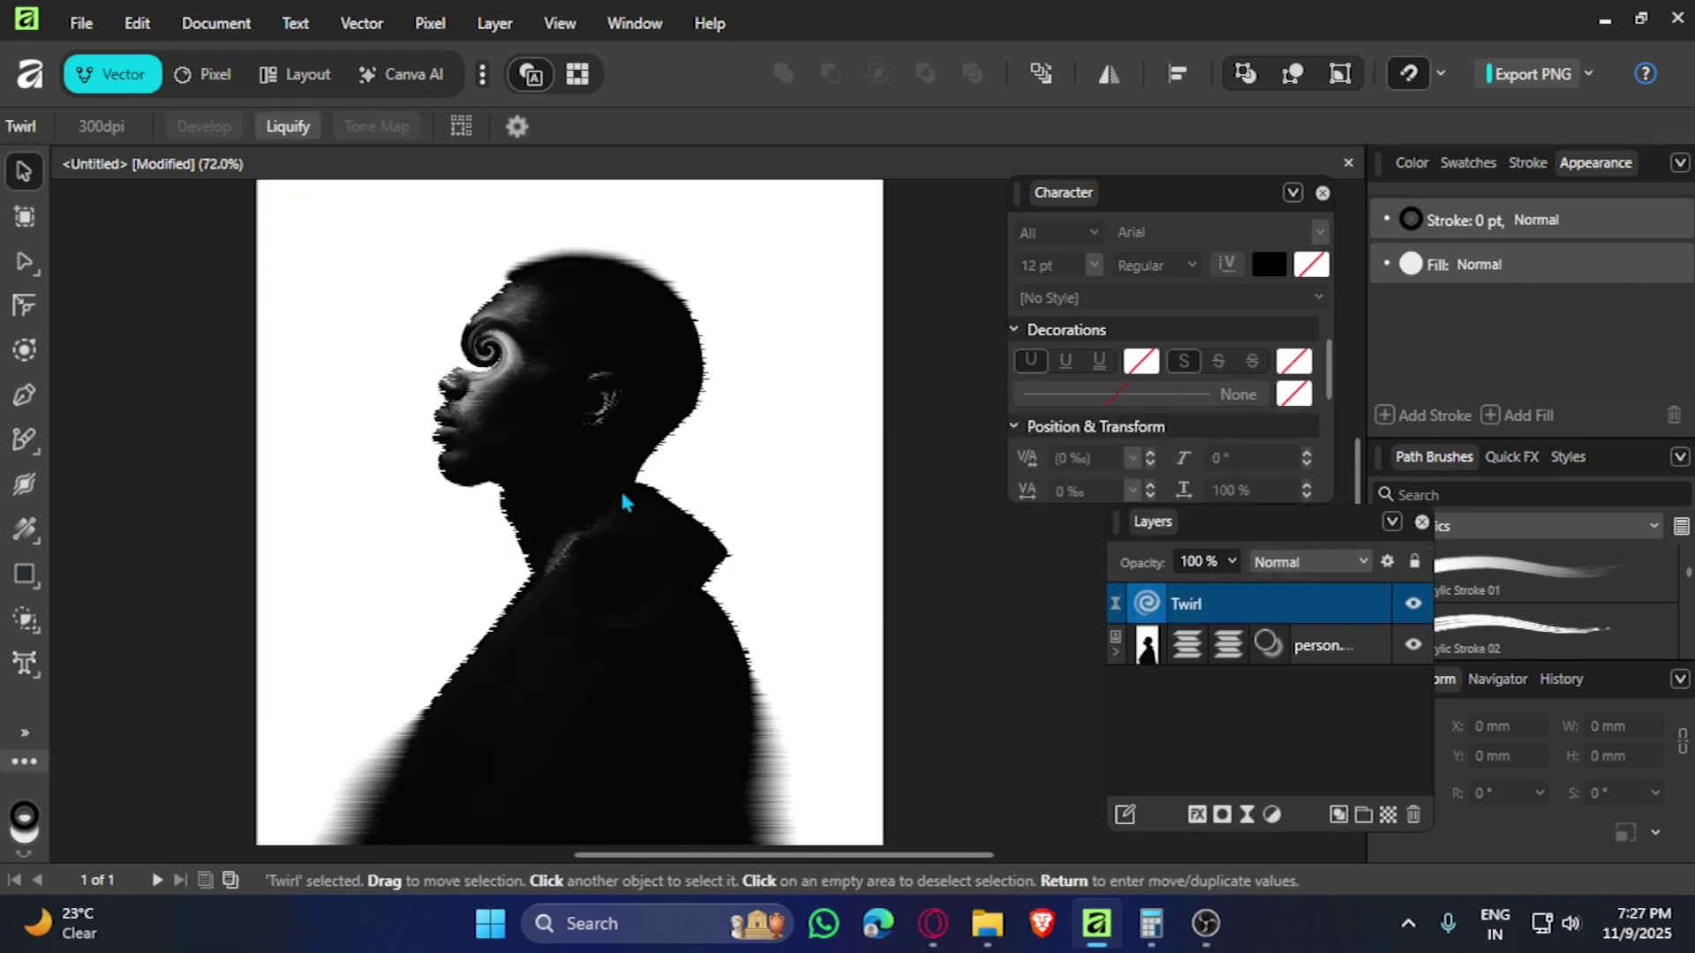
pyautogui.moveTo(503, 327)
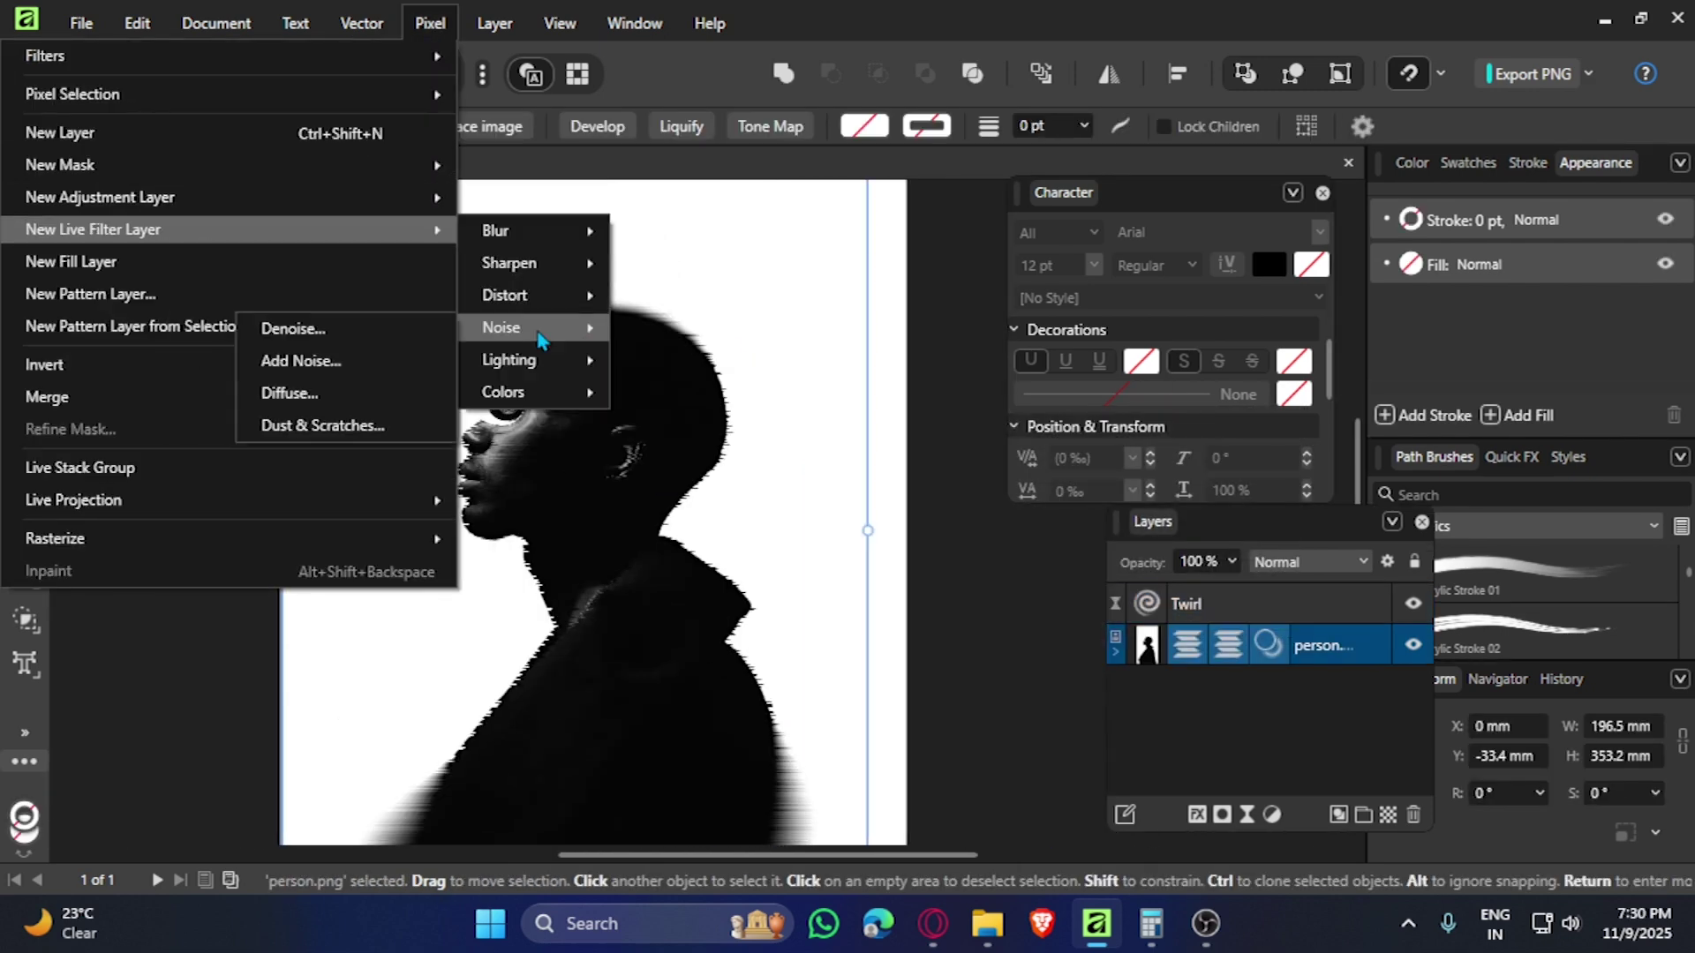
# - Add a live Gaussian noise filter at 59% intensity
pyautogui.click(334, 353)
pyautogui.moveTo(321, 389); pyautogui.dragTo(1002, 607)
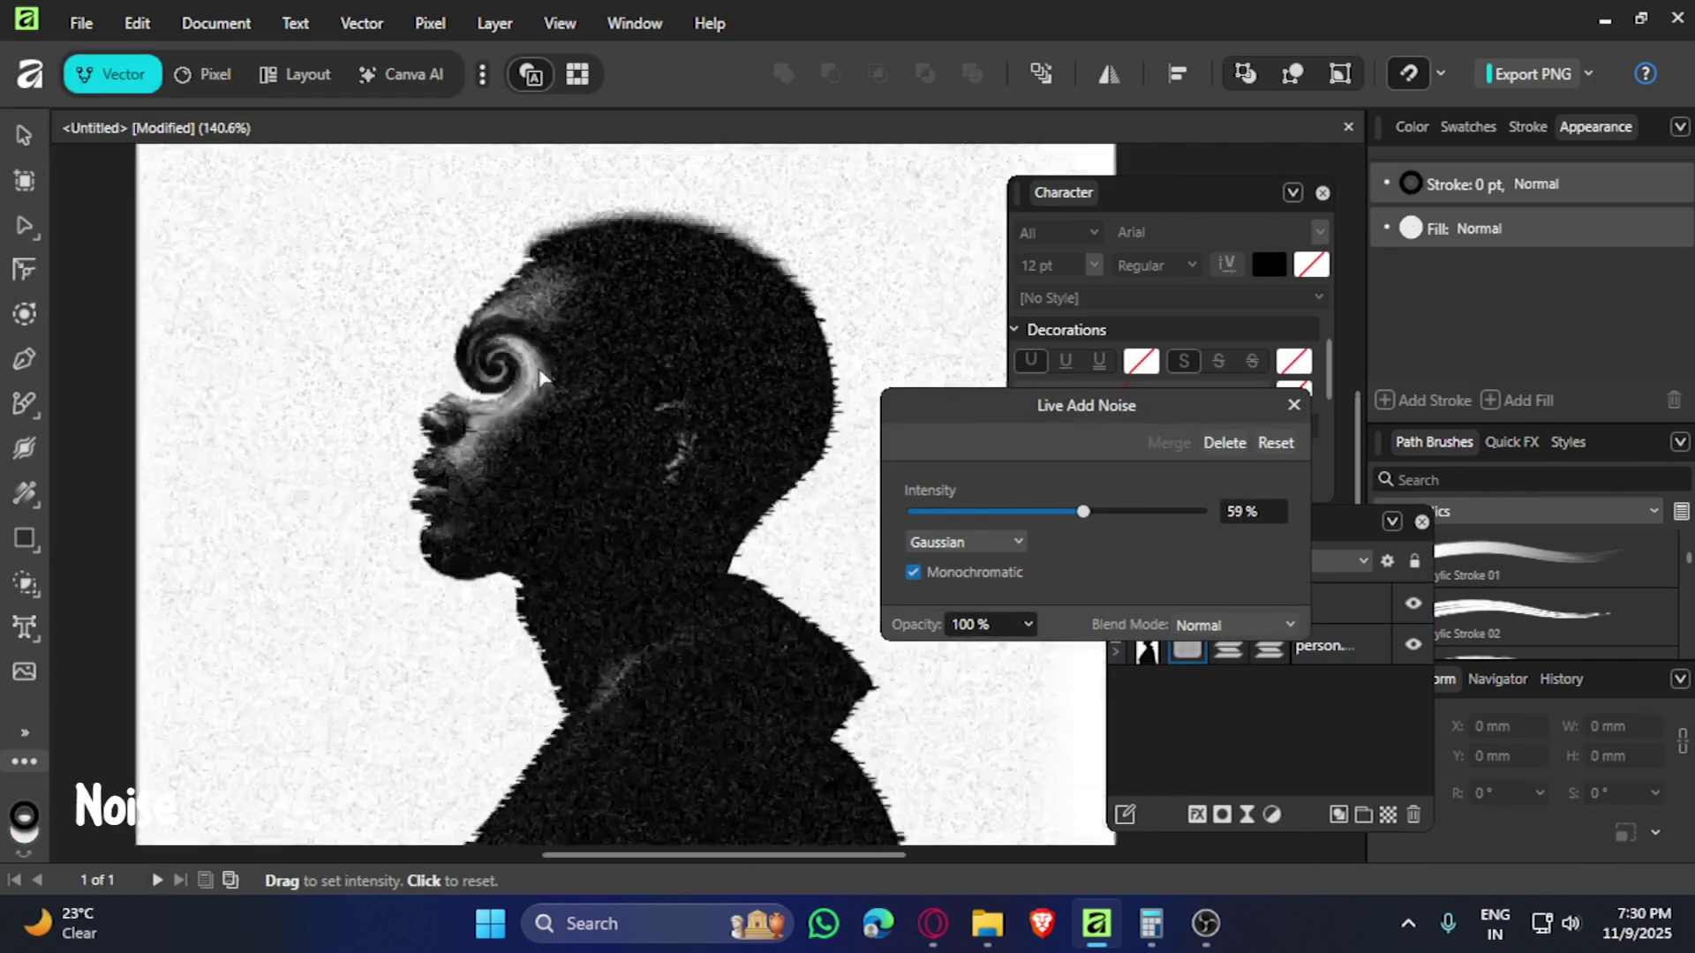
pyautogui.click(967, 541)
pyautogui.click(936, 593)
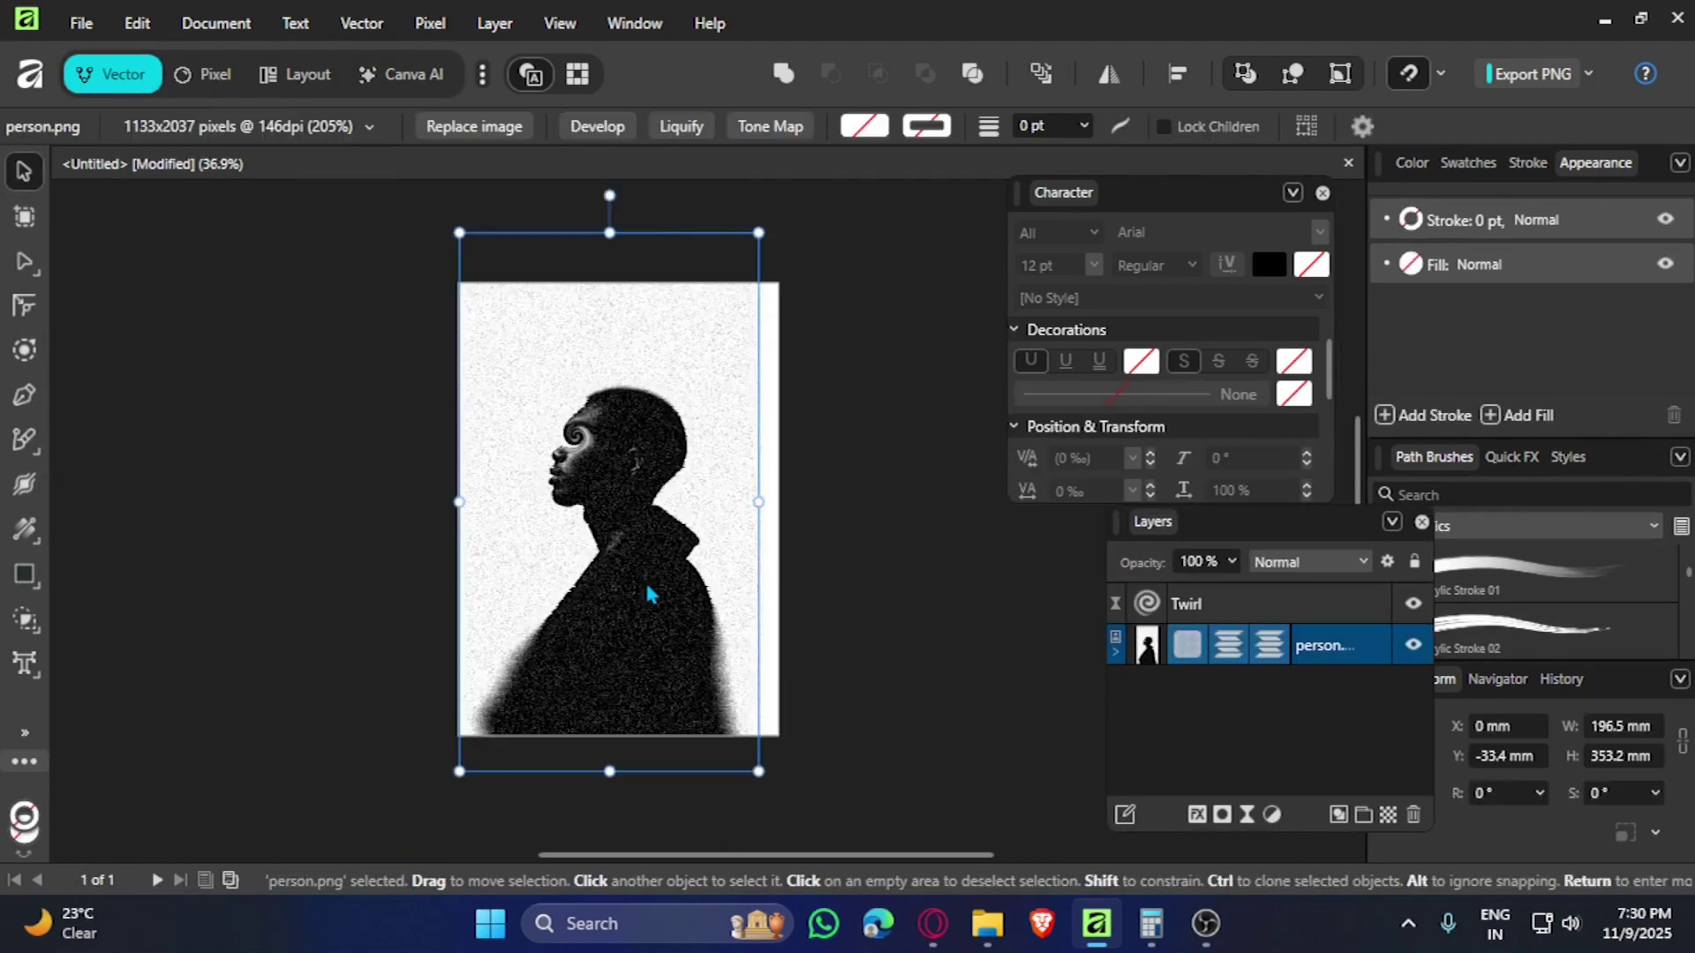
pyautogui.click(944, 567)
# - Merge the visible layers, undo the merge, and reposition the image on the page
pyautogui.hotkey('ctrl', 'a')
pyautogui.rightClick(1099, 565)
pyautogui.click(1148, 435)
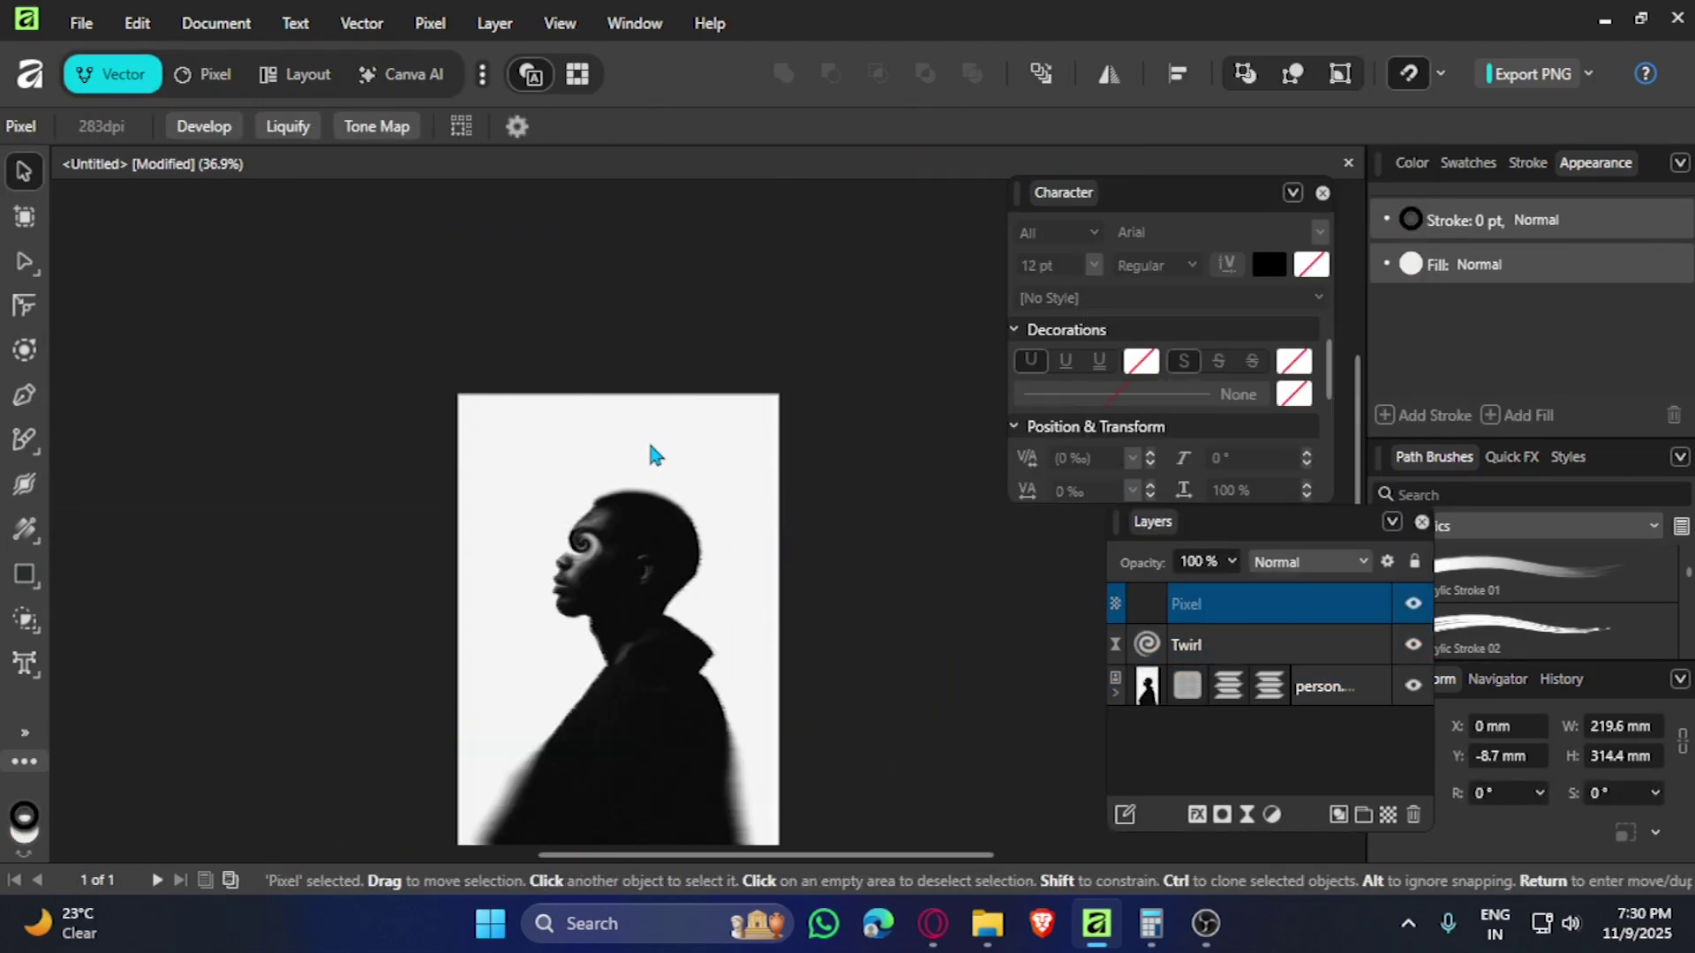
pyautogui.scroll(5, 561, 450)
pyautogui.hotkey('ctrl', 'z')
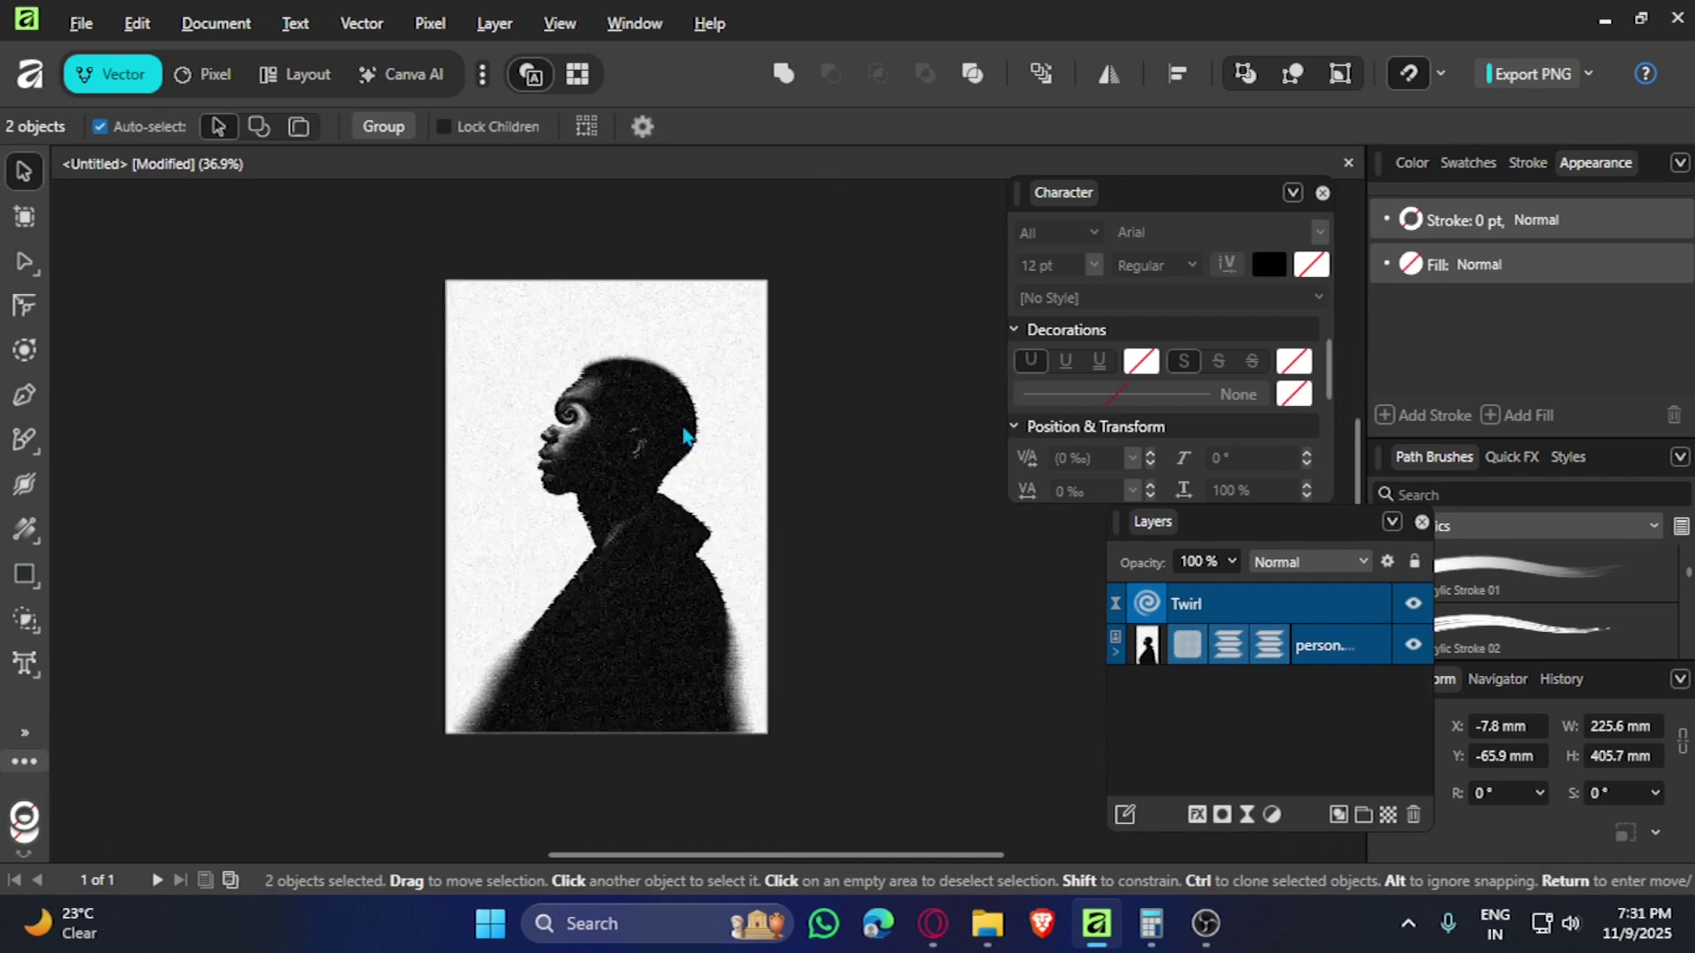
pyautogui.moveTo(689, 445); pyautogui.dragTo(644, 691)
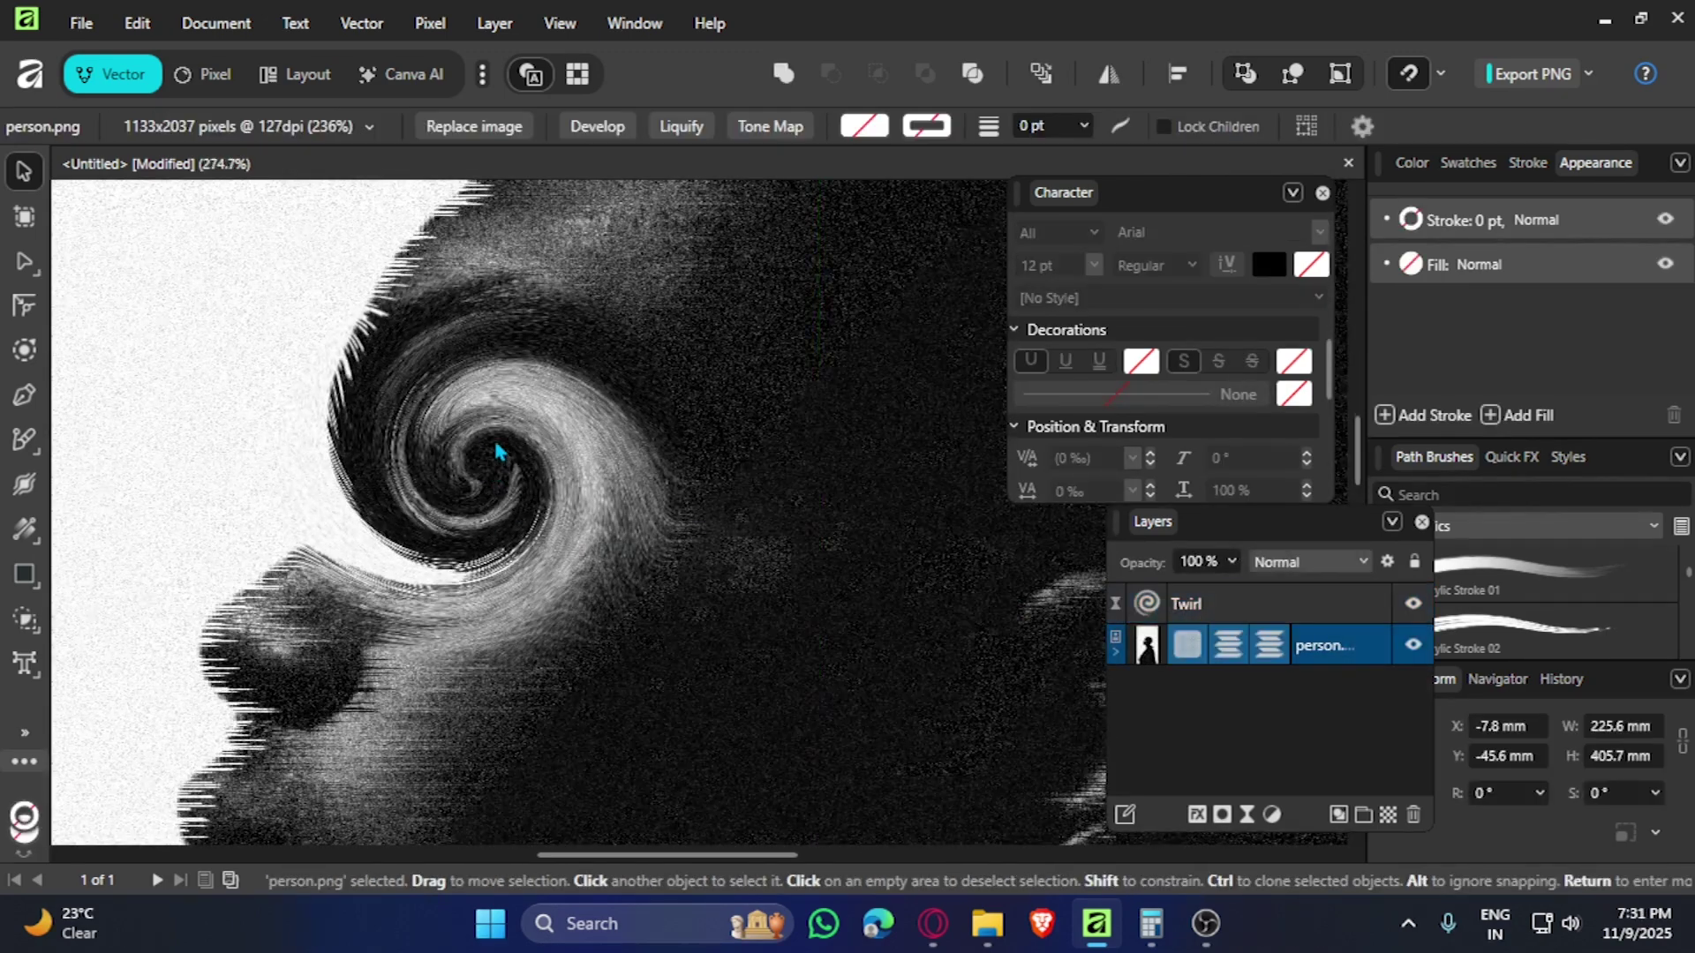
pyautogui.click(843, 421)
# - Set margin guides 4–5 mm inside the page edges
pyautogui.click(560, 23)
pyautogui.click(256, 336)
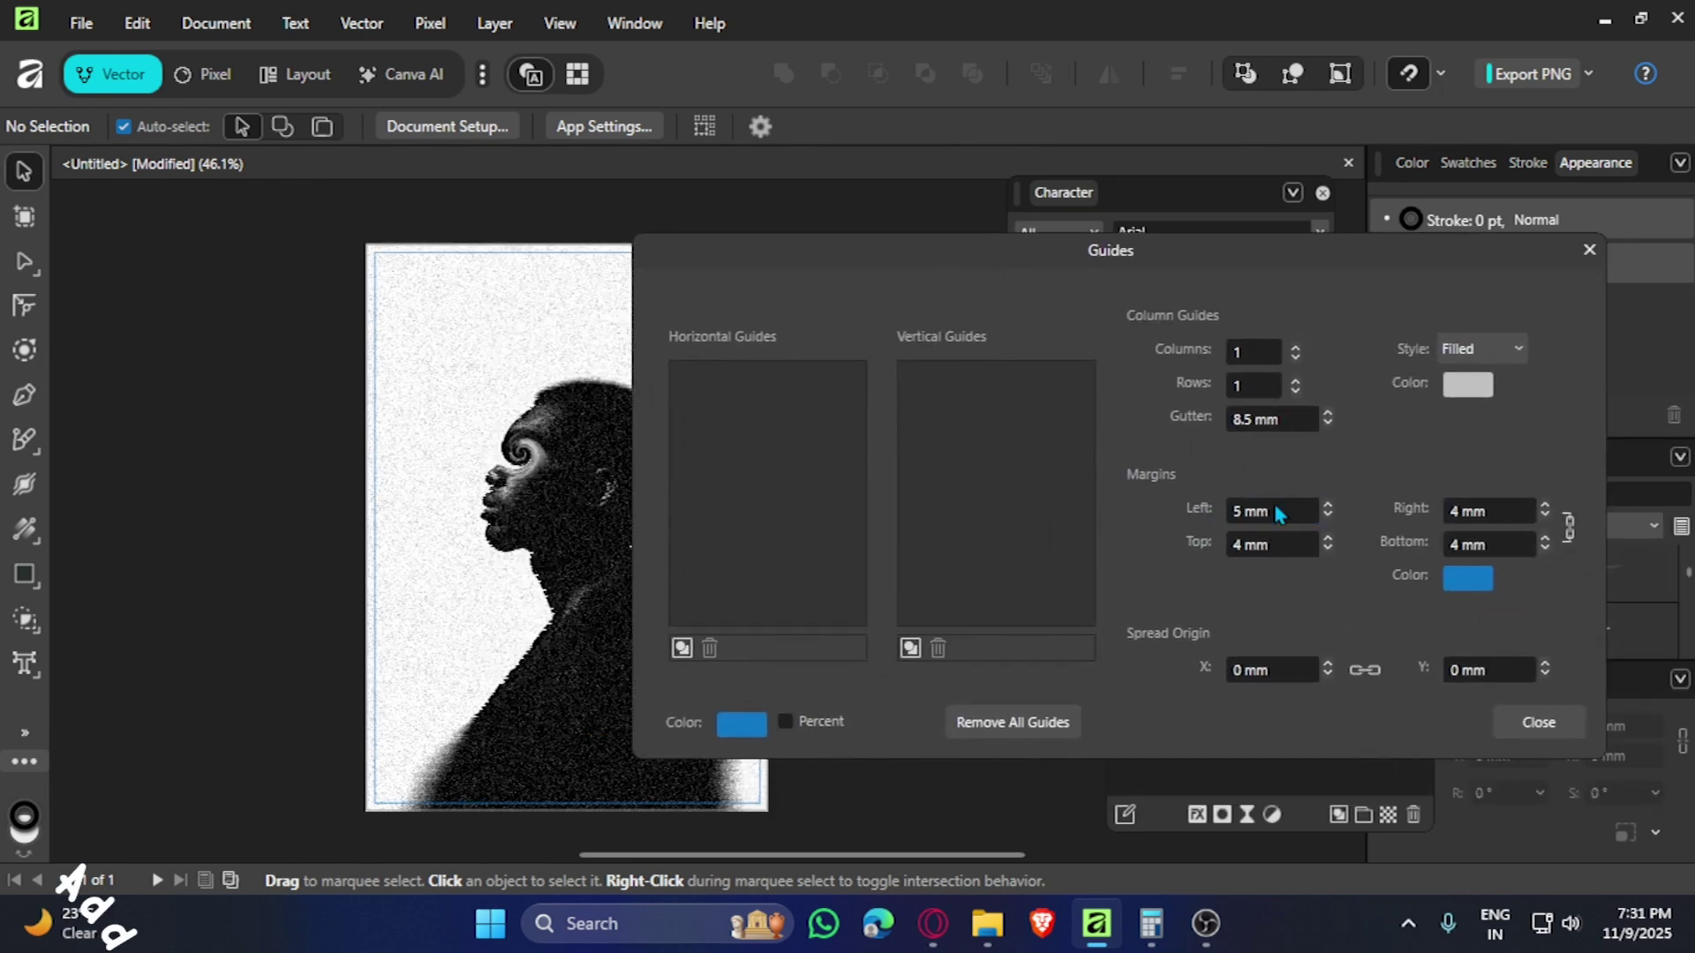
pyautogui.click(1498, 735)
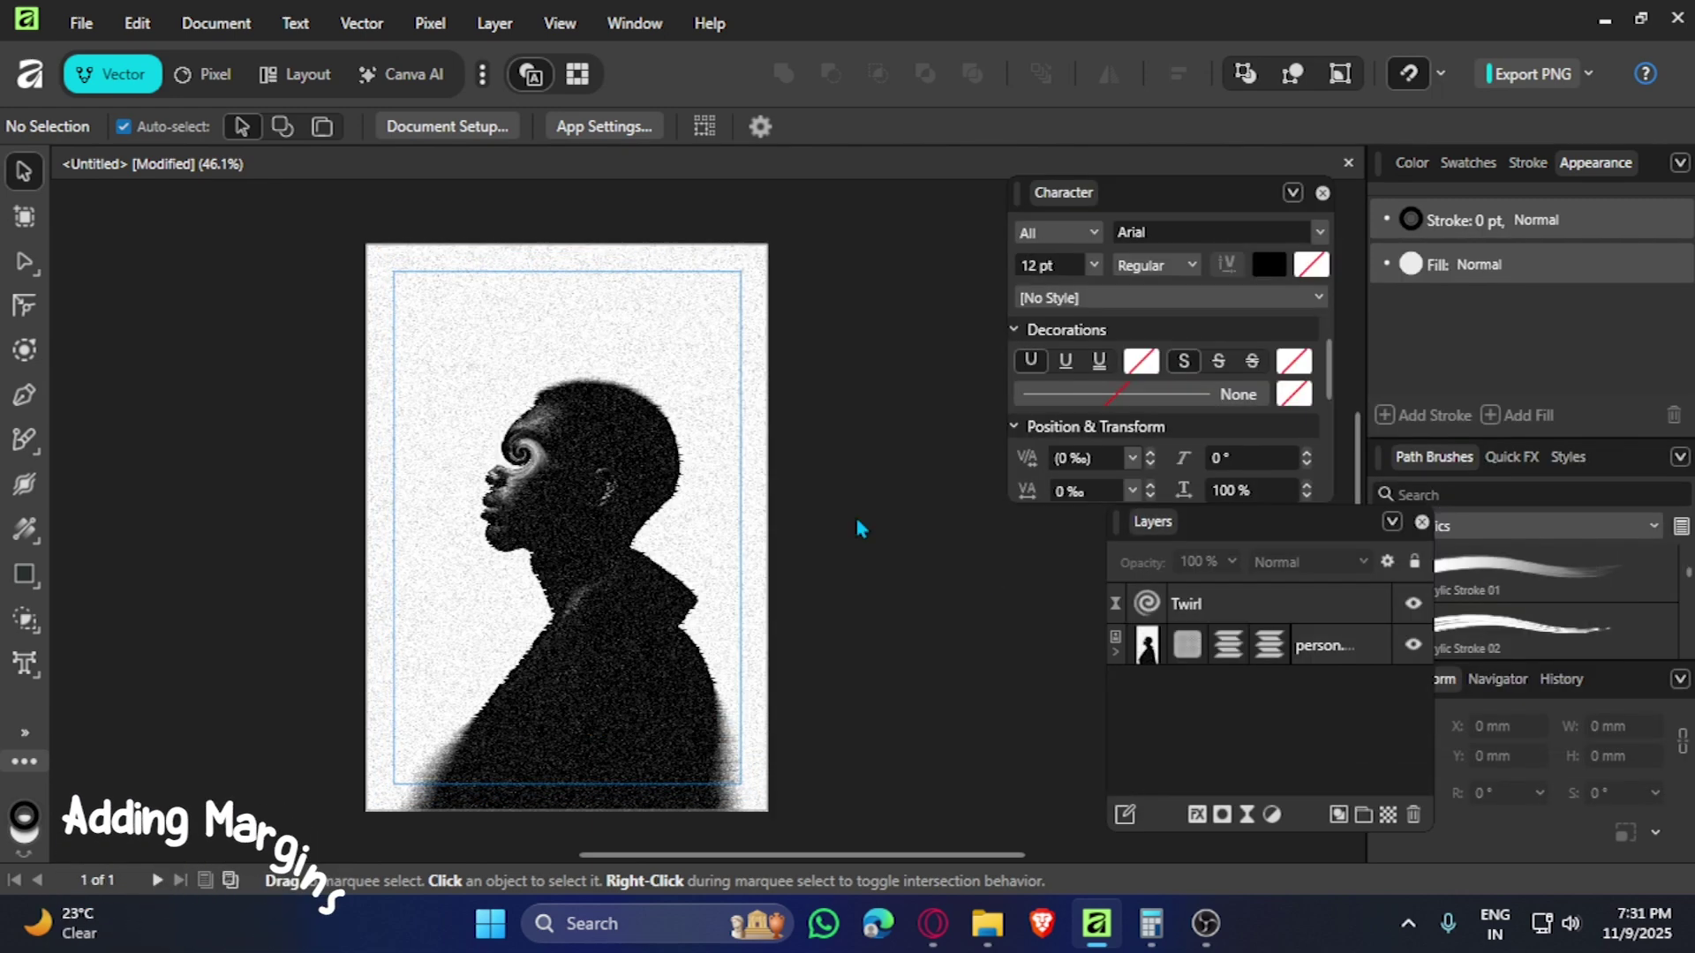
# - Type the title 'Said That' near the page top and set it in Lostar
pyautogui.scroll(1, 541, 313)
pyautogui.press('t')
pyautogui.click(507, 342)
pyautogui.write('Said That')
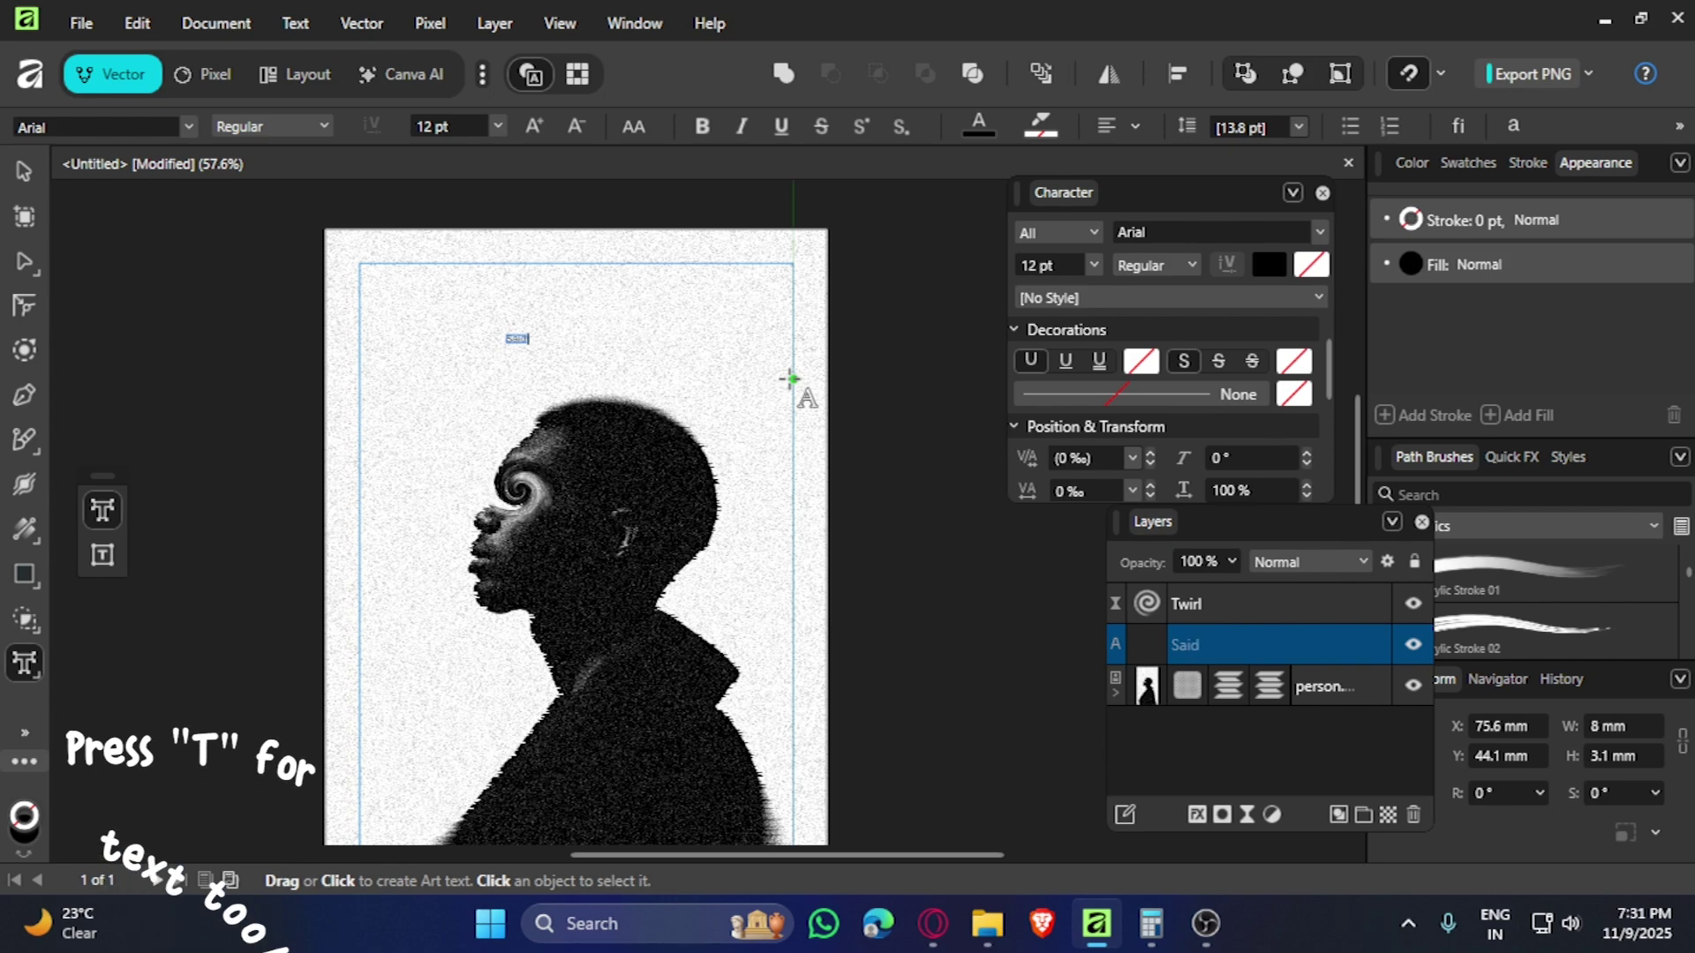
pyautogui.hotkey('ctrl', 'a')
pyautogui.click(1218, 232)
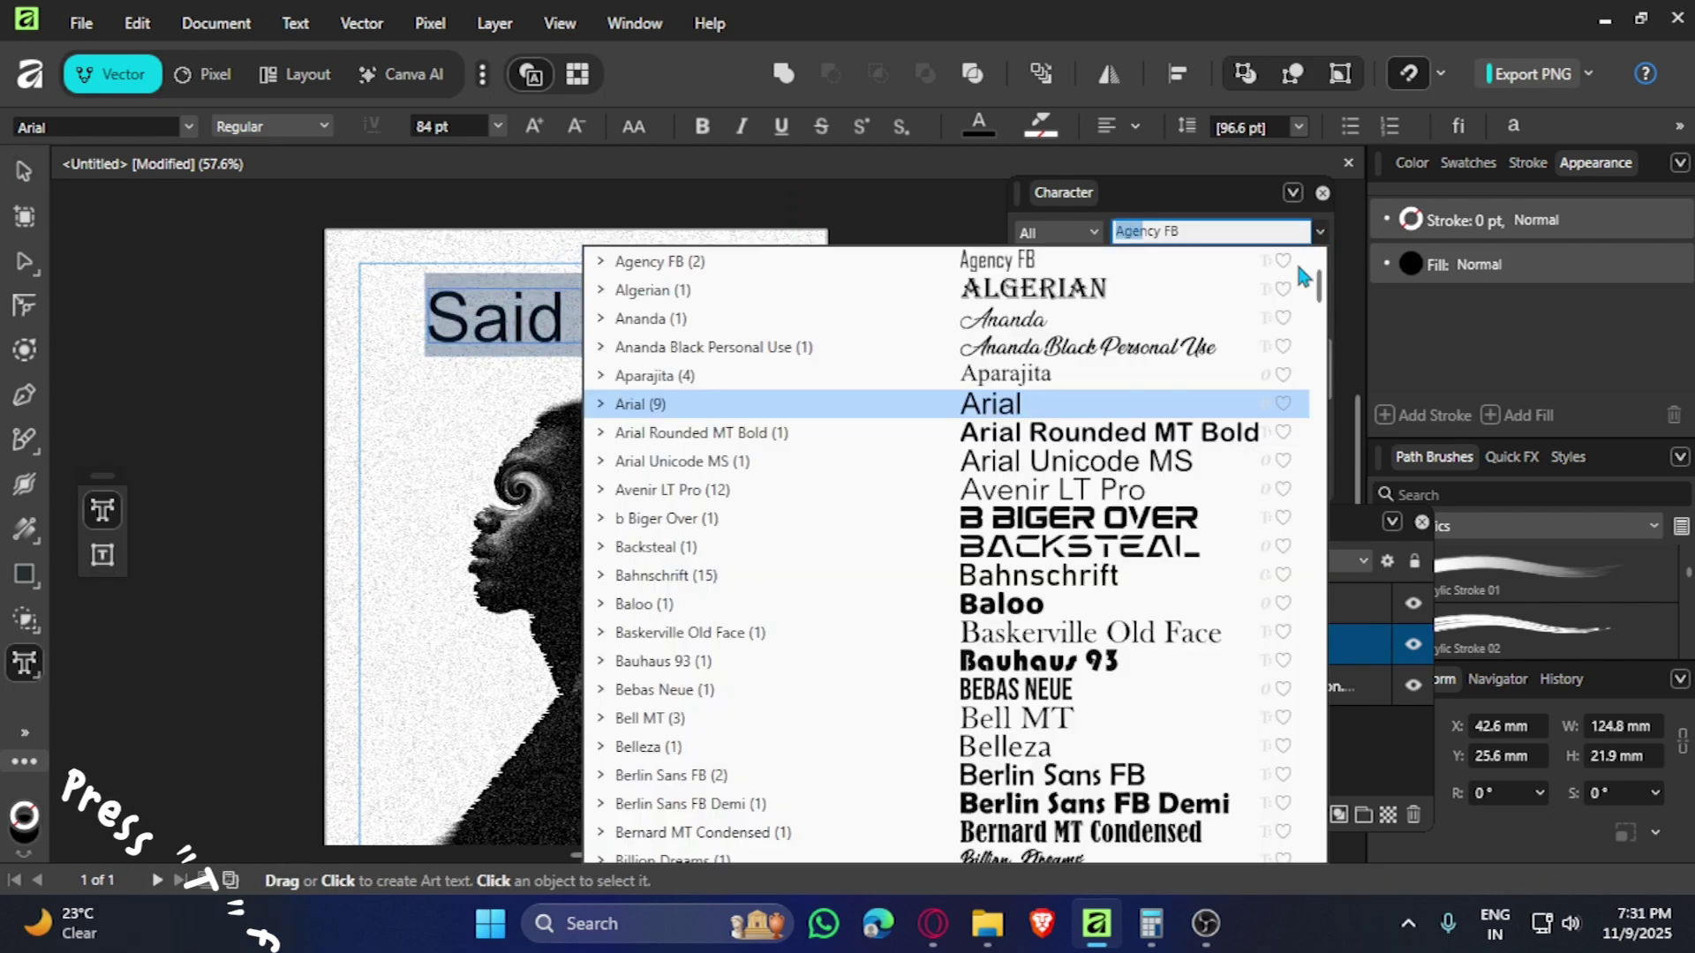
pyautogui.scroll(-8, 1179, 649)
pyautogui.scroll(-3, 1176, 625)
pyautogui.scroll(-10, 1100, 691)
pyautogui.scroll(-10, 1100, 691)
pyautogui.scroll(-10, 1053, 591)
pyautogui.scroll(-10, 1077, 635)
pyautogui.click(1041, 635)
# - Switch the title to the Pixelout font and stretch it across the top of the page
pyautogui.click(1218, 231)
pyautogui.scroll(-10, 1135, 598)
pyautogui.scroll(-10, 1136, 628)
pyautogui.click(1173, 432)
pyautogui.press('Escape')
pyautogui.moveTo(425, 289); pyautogui.dragTo(358, 272)
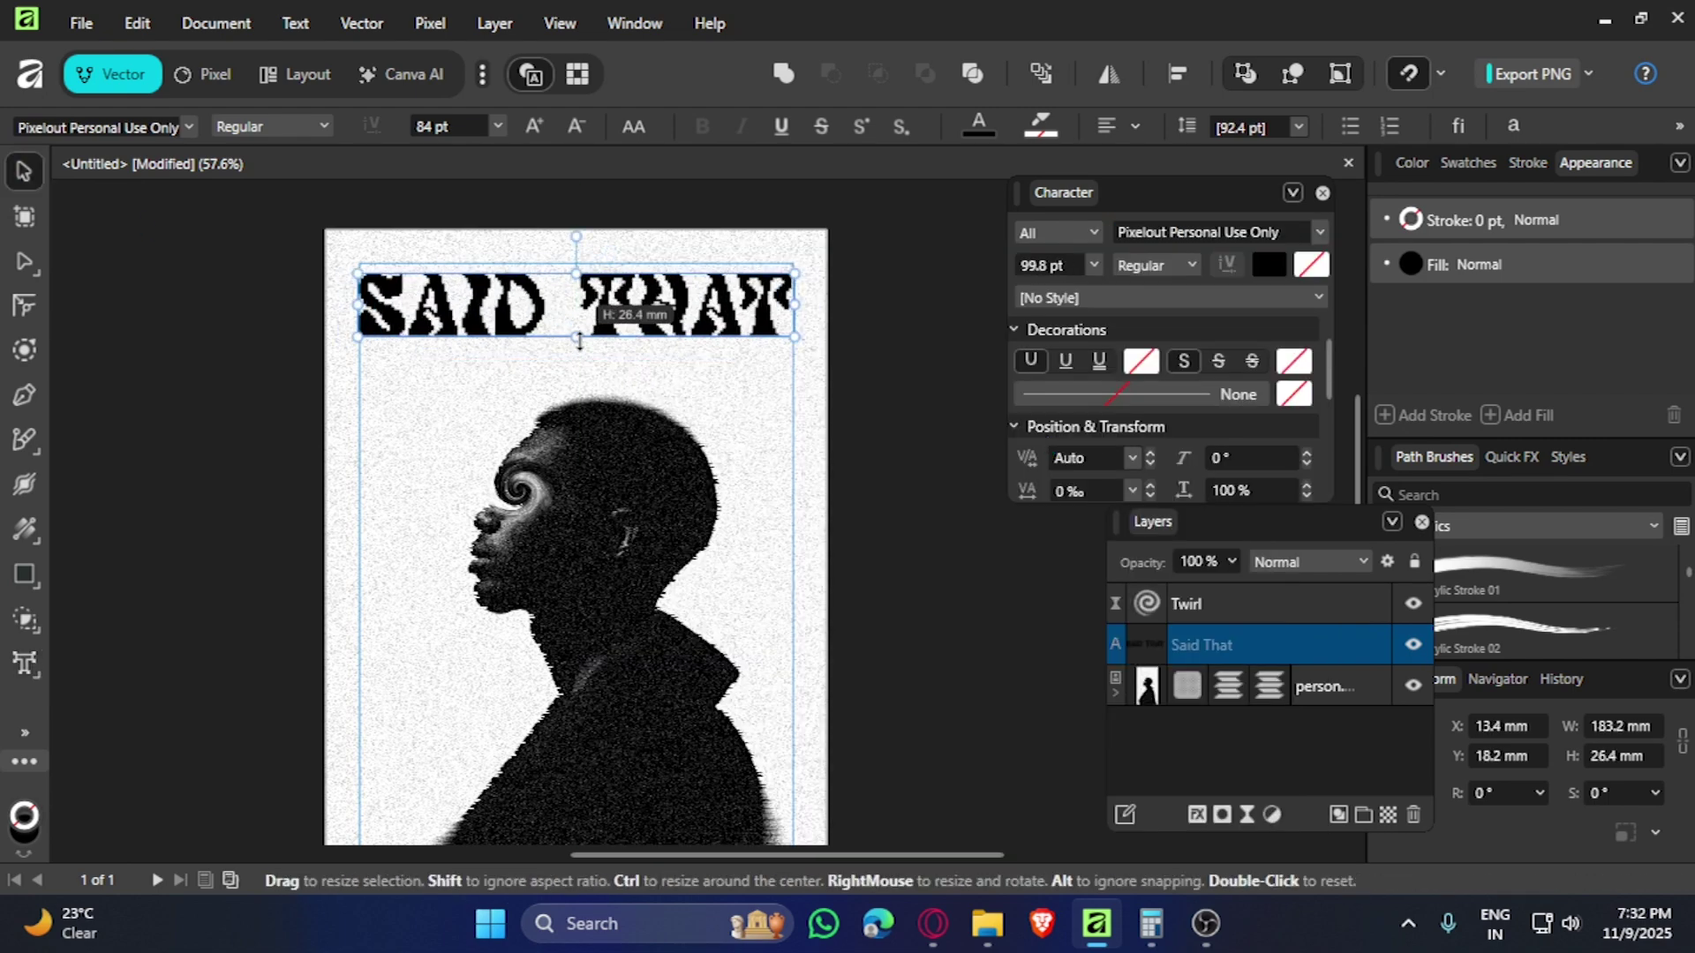
pyautogui.click(870, 398)
# - Add a new 'Feels' text object below the SAID THAT title
pyautogui.click(450, 329)
pyautogui.scroll(10, 358, 291)
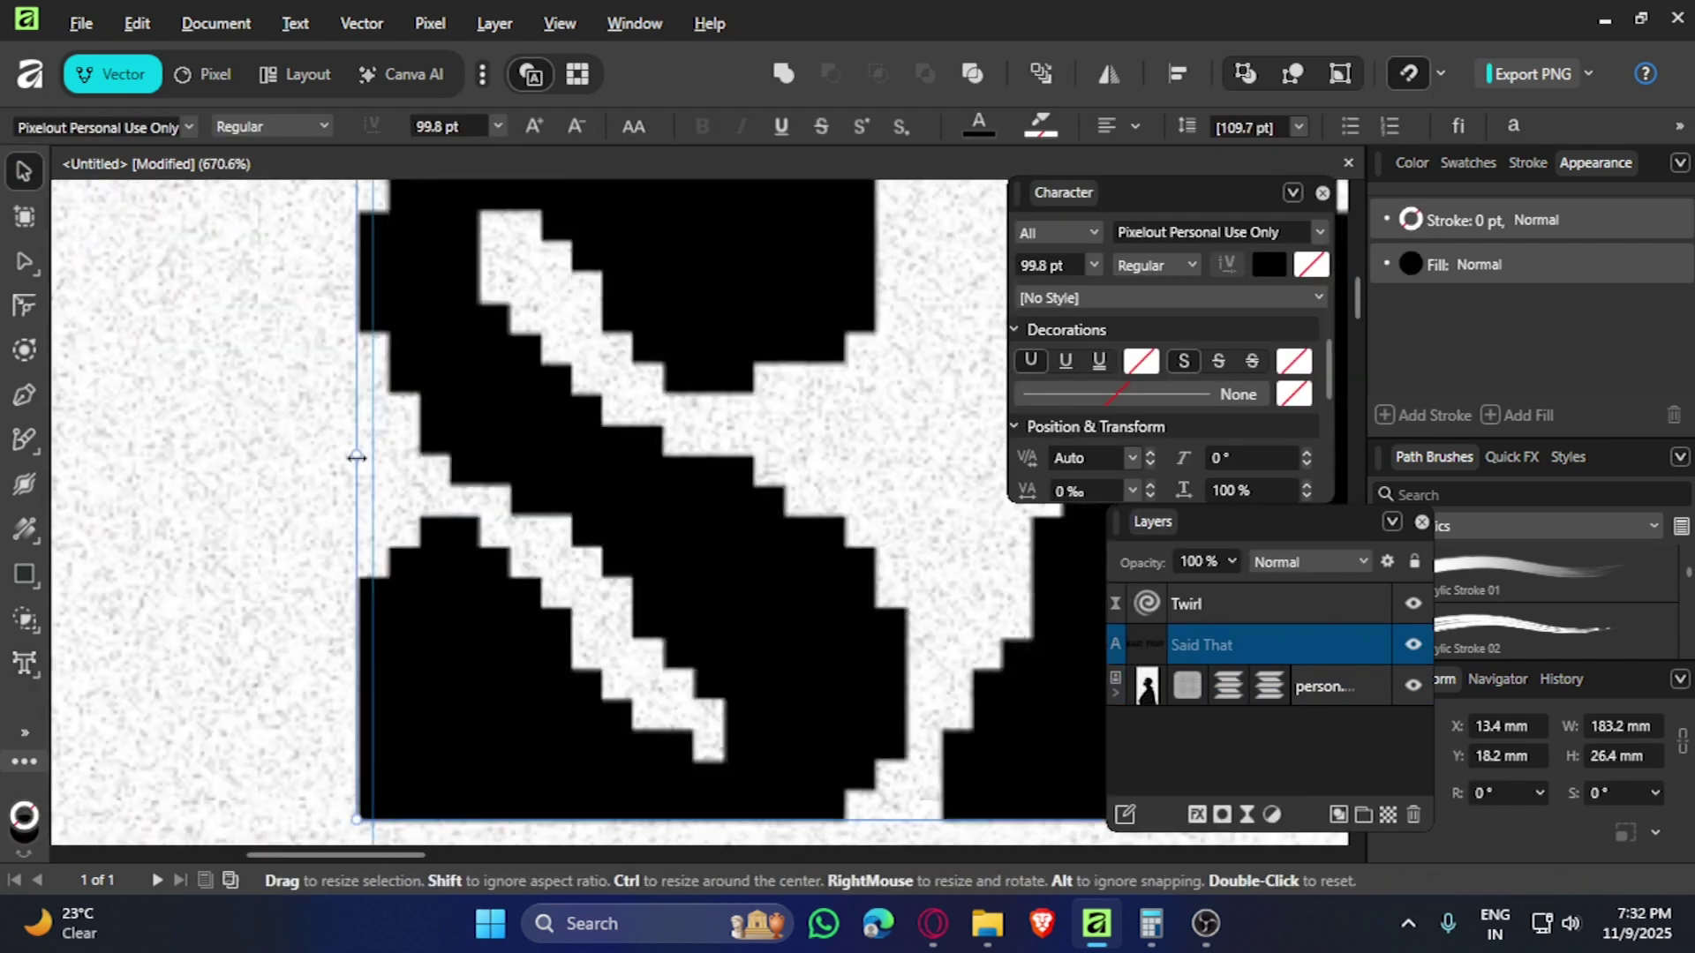
pyautogui.scroll(-5, 382, 527)
pyautogui.scroll(-10, 276, 389)
pyautogui.click(276, 390)
pyautogui.click(889, 367)
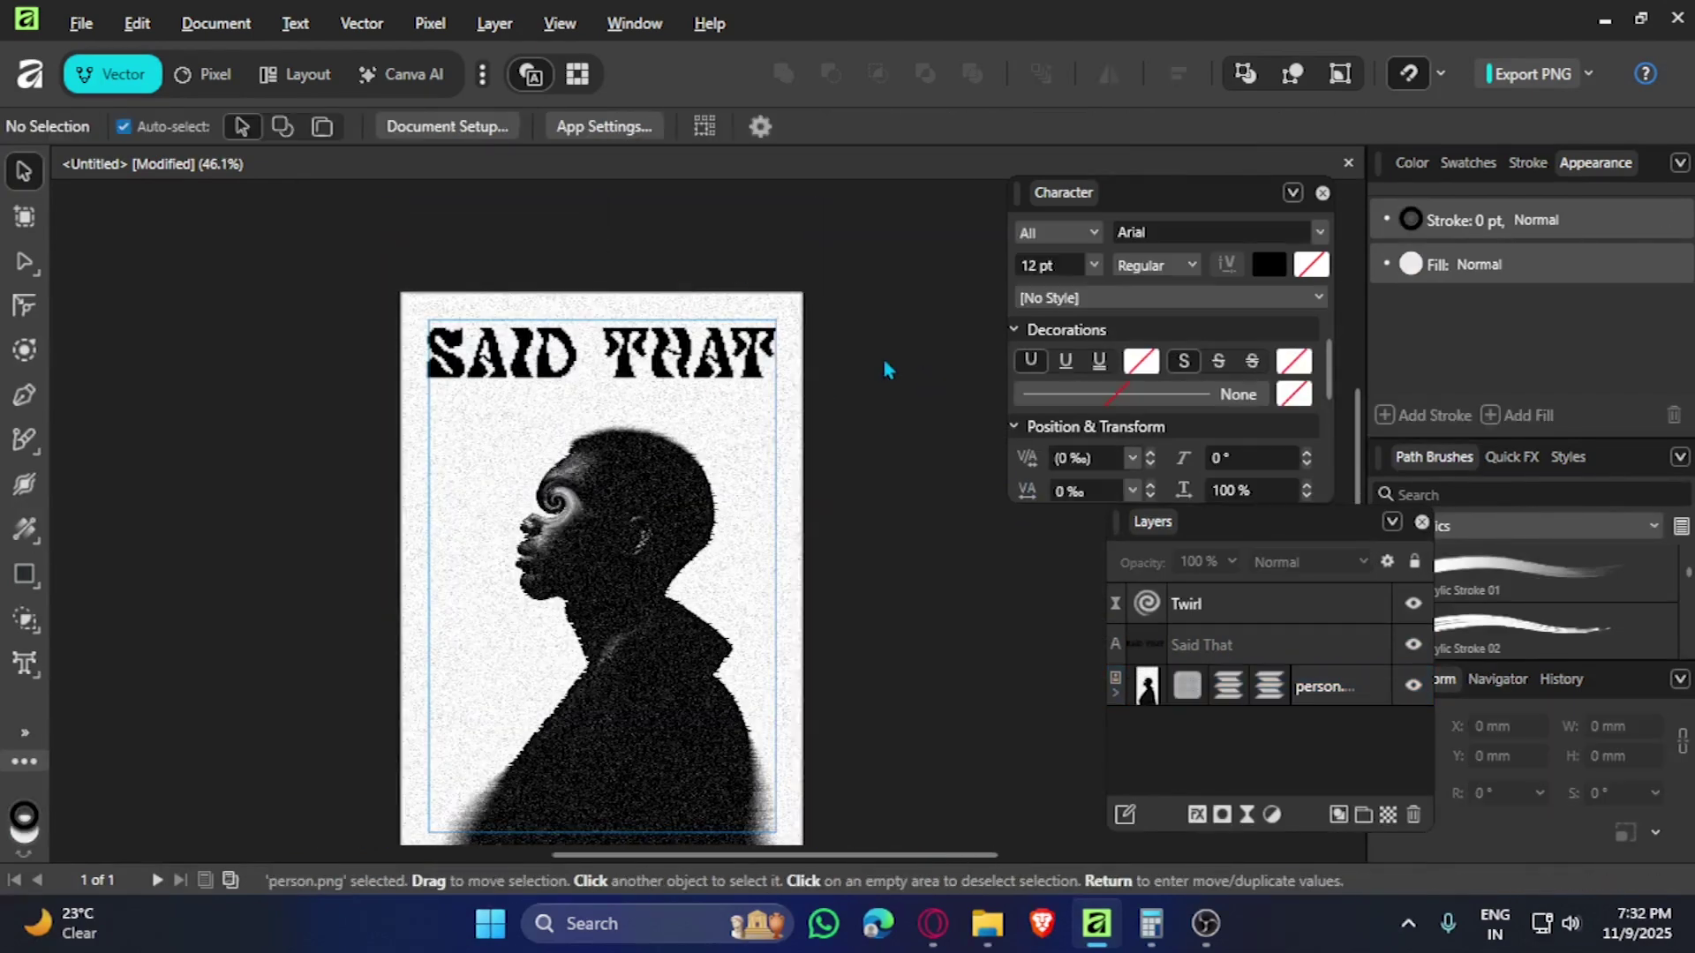
pyautogui.click(24, 667)
pyautogui.click(382, 491)
pyautogui.write('Feels')
pyautogui.press('Escape')
pyautogui.scroll(5, 363, 364)
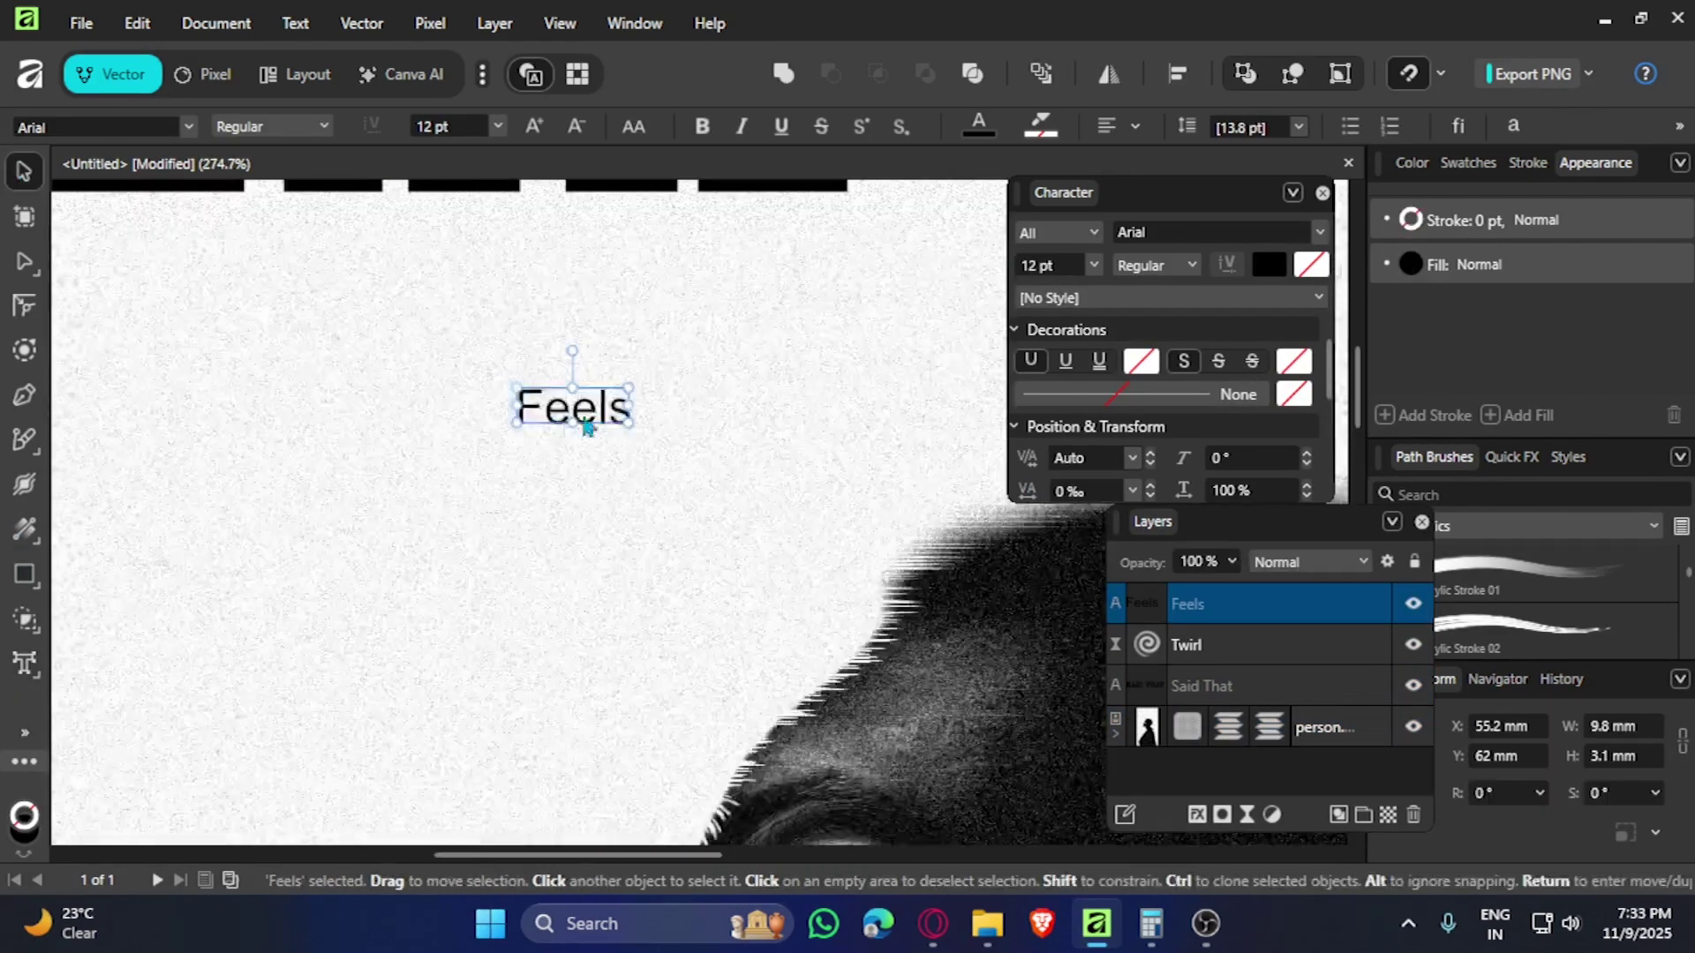
# - Set the Feels text font to Bebas Neue
pyautogui.click(1218, 231)
pyautogui.click(1086, 542)
pyautogui.click(227, 458)
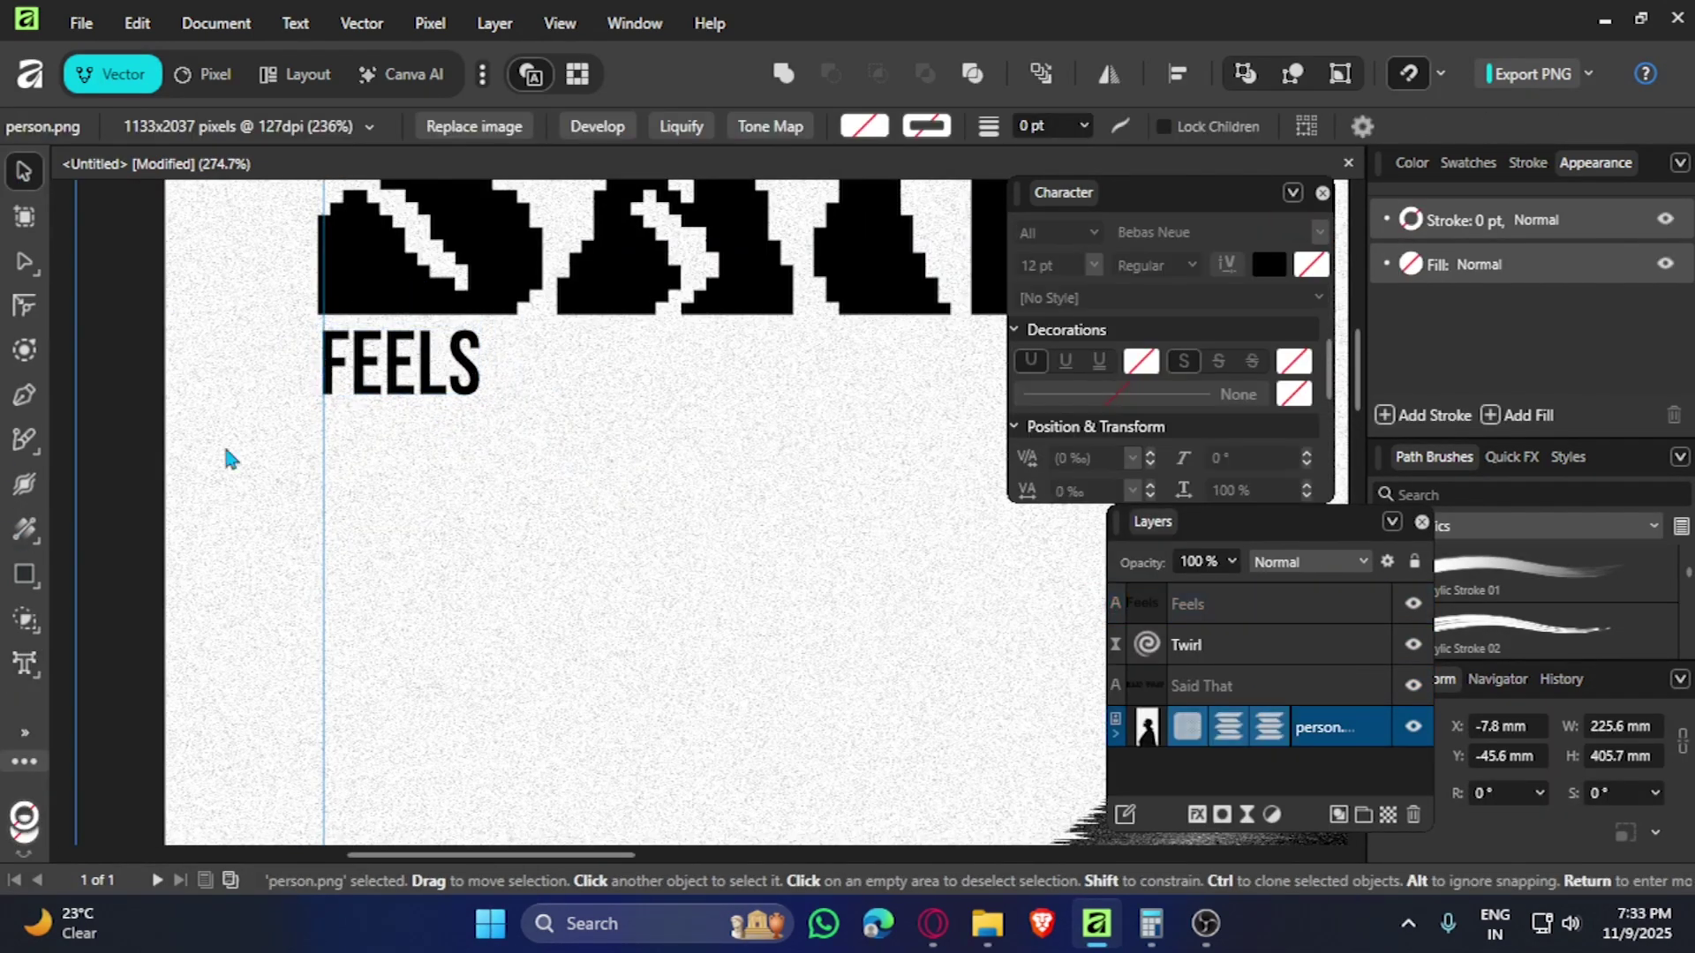
pyautogui.click(379, 362)
pyautogui.scroll(2, 388, 415)
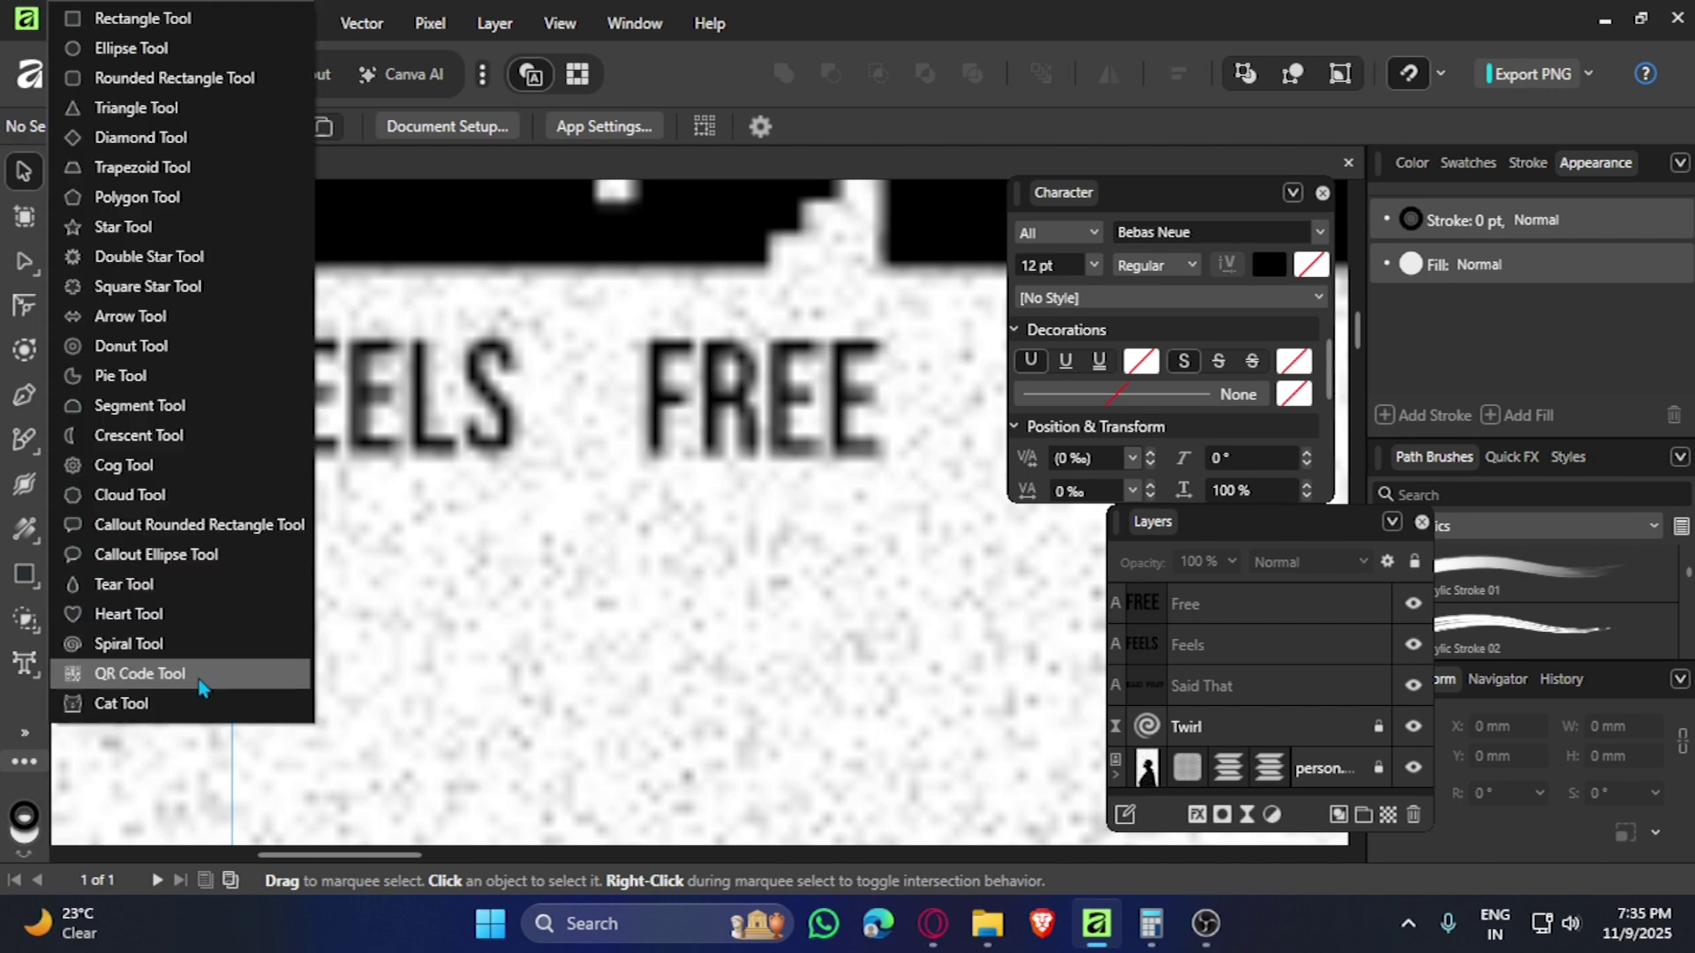
# - Draw a small black star flower and move it between FEELS and FREE
pyautogui.click(124, 227)
pyautogui.click(455, 579)
pyautogui.moveTo(526, 592)
pyautogui.mouseDown()
pyautogui.moveTo(579, 655)
pyautogui.moveTo(565, 632)
pyautogui.moveTo(583, 618)
pyautogui.mouseUp()
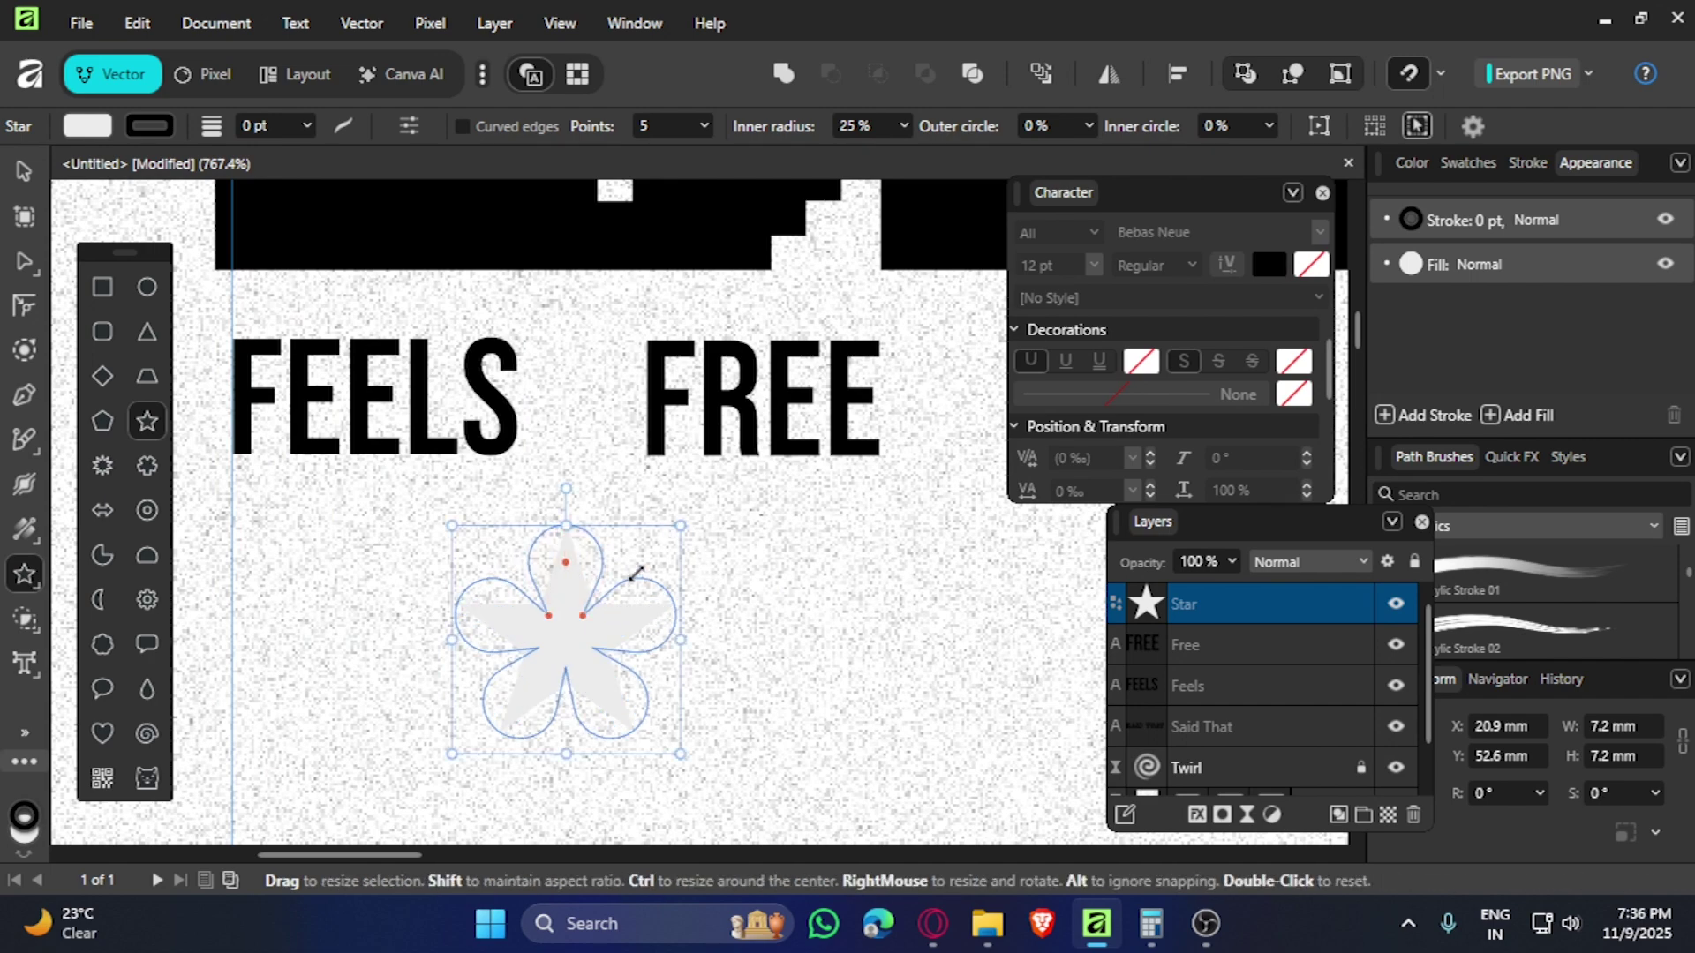
pyautogui.press('v')
pyautogui.press('Escape')
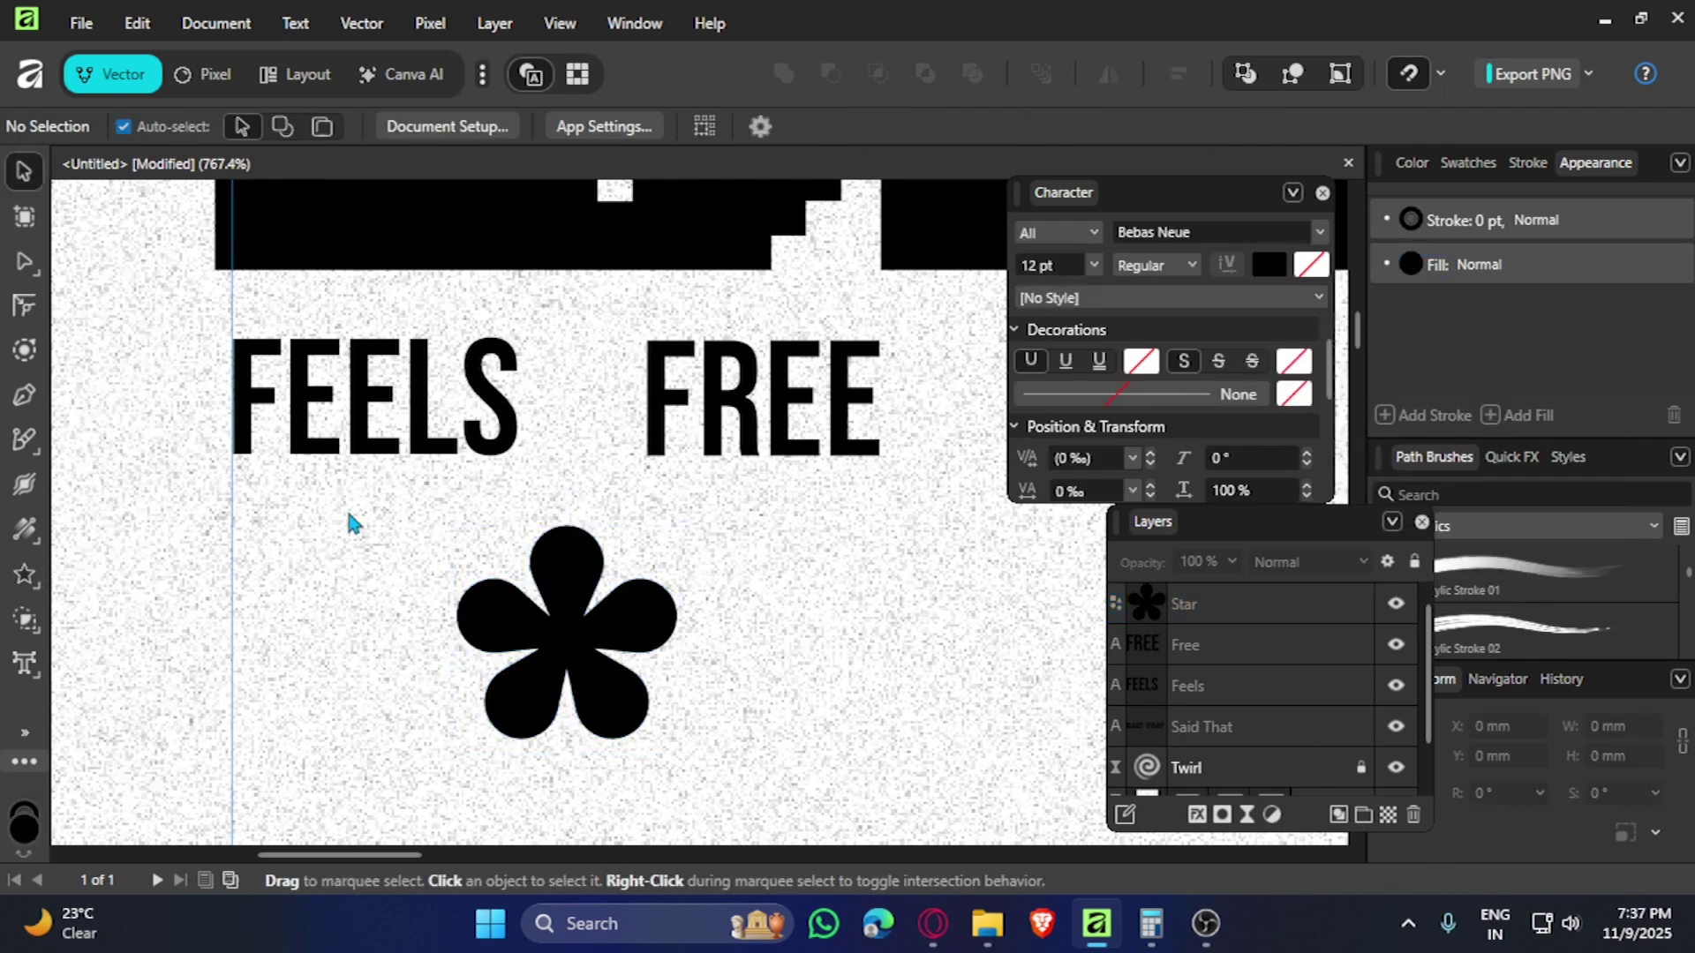
pyautogui.click(556, 644)
pyautogui.moveTo(488, 678); pyautogui.dragTo(574, 436)
pyautogui.scroll(-5, 574, 436)
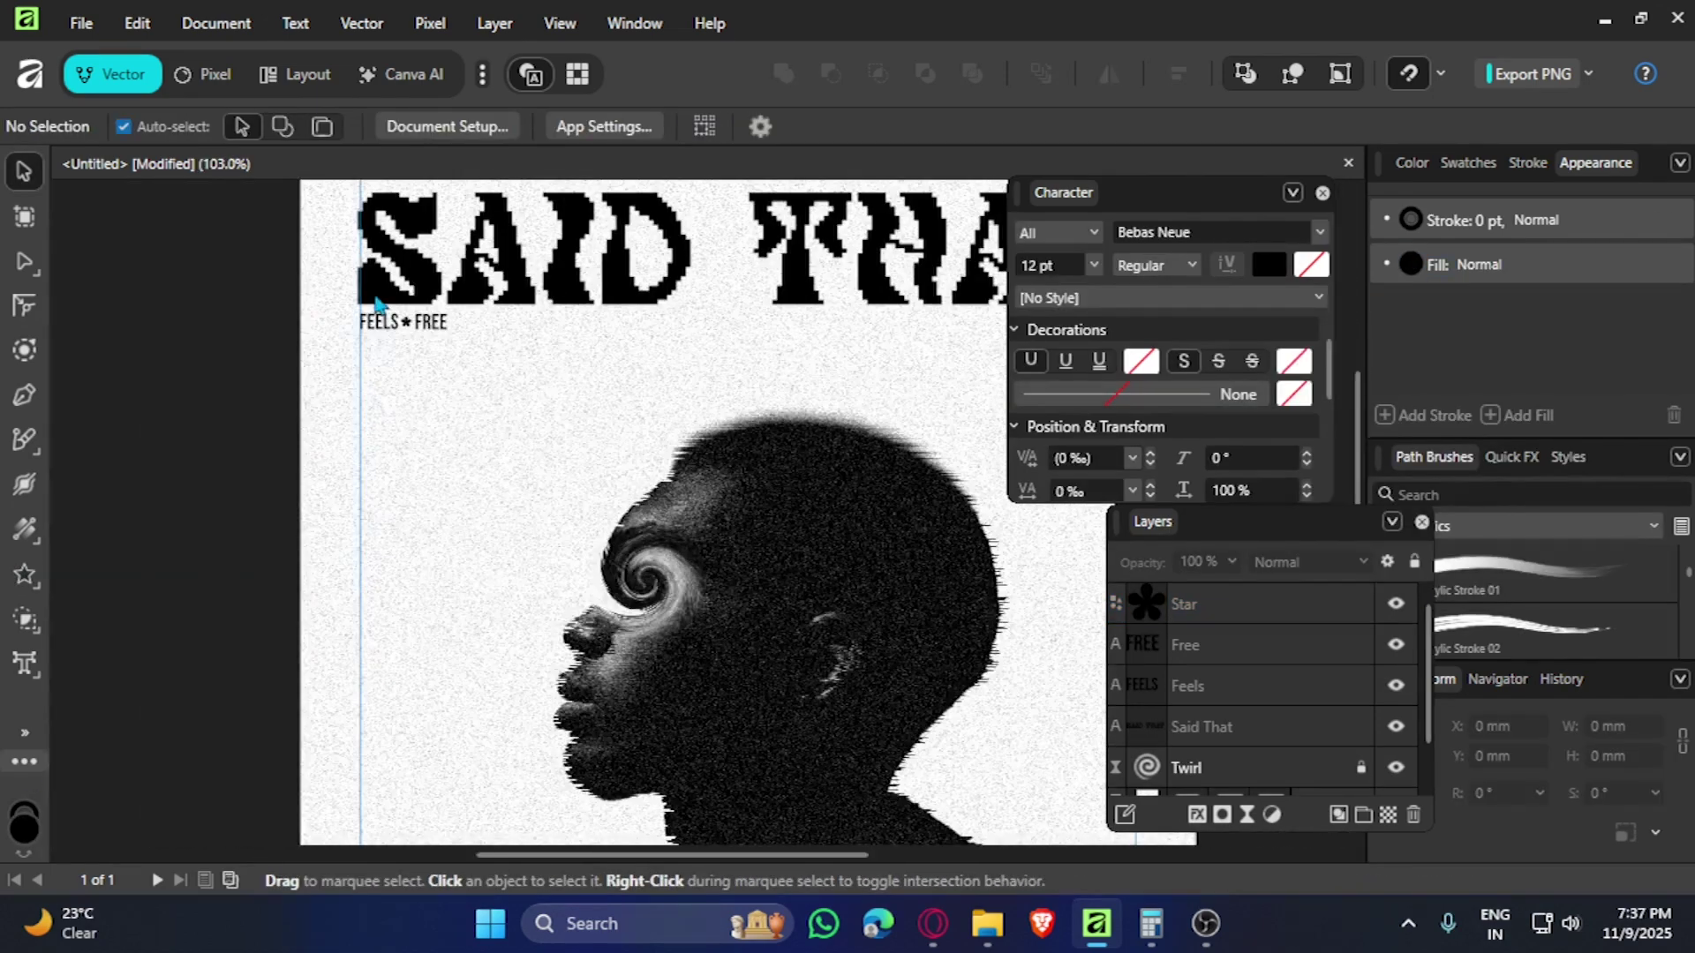
pyautogui.scroll(3, 416, 468)
# - Make a large, slightly rotated six-petal red flower copy over the silhouette's right side
pyautogui.click(415, 468)
pyautogui.scroll(-5, 590, 585)
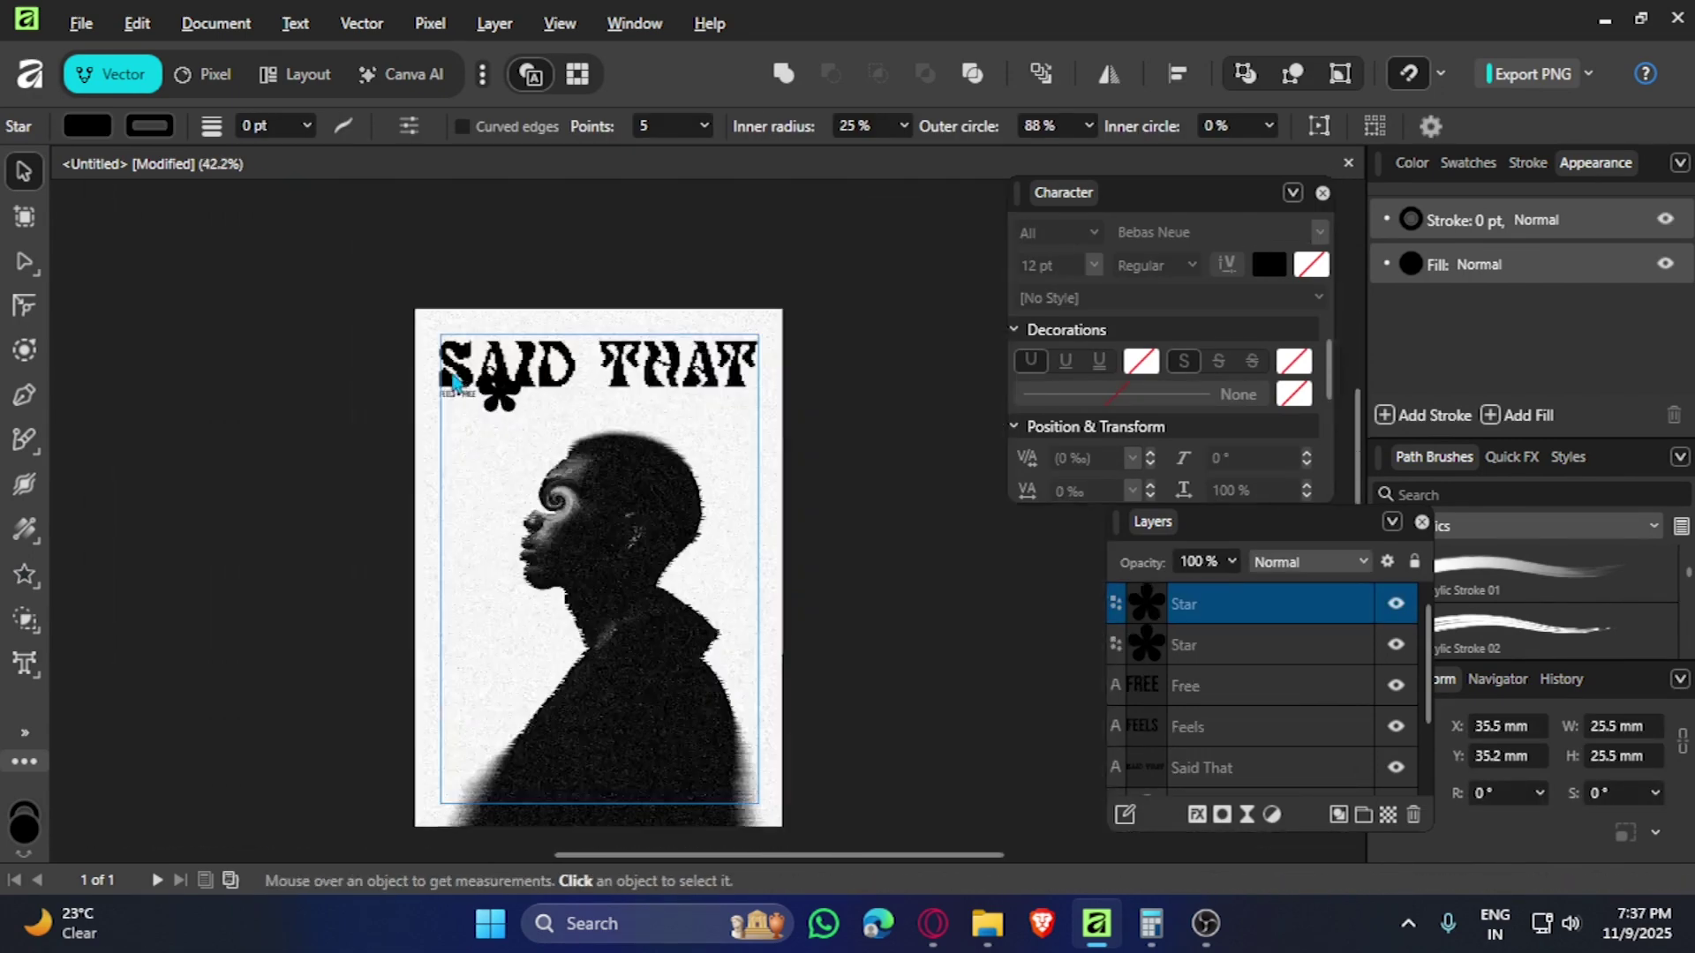
pyautogui.moveTo(494, 370); pyautogui.dragTo(821, 660)
pyautogui.moveTo(784, 378); pyautogui.dragTo(713, 388)
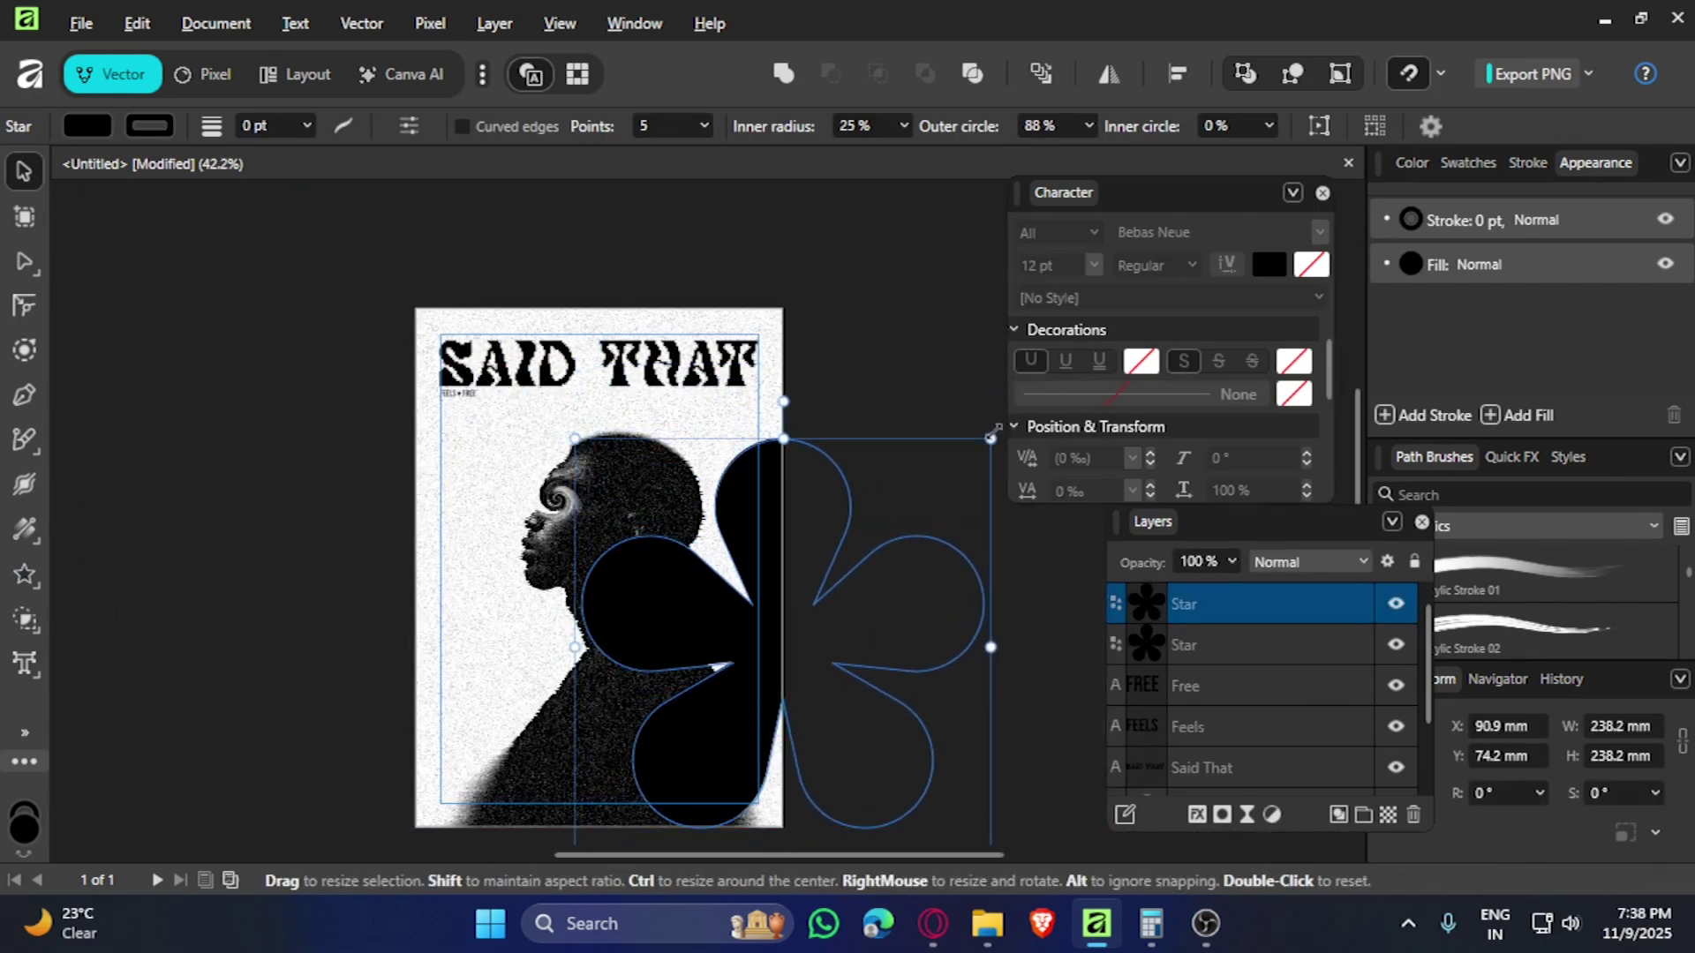
pyautogui.hotkey('ctrl', 'z')
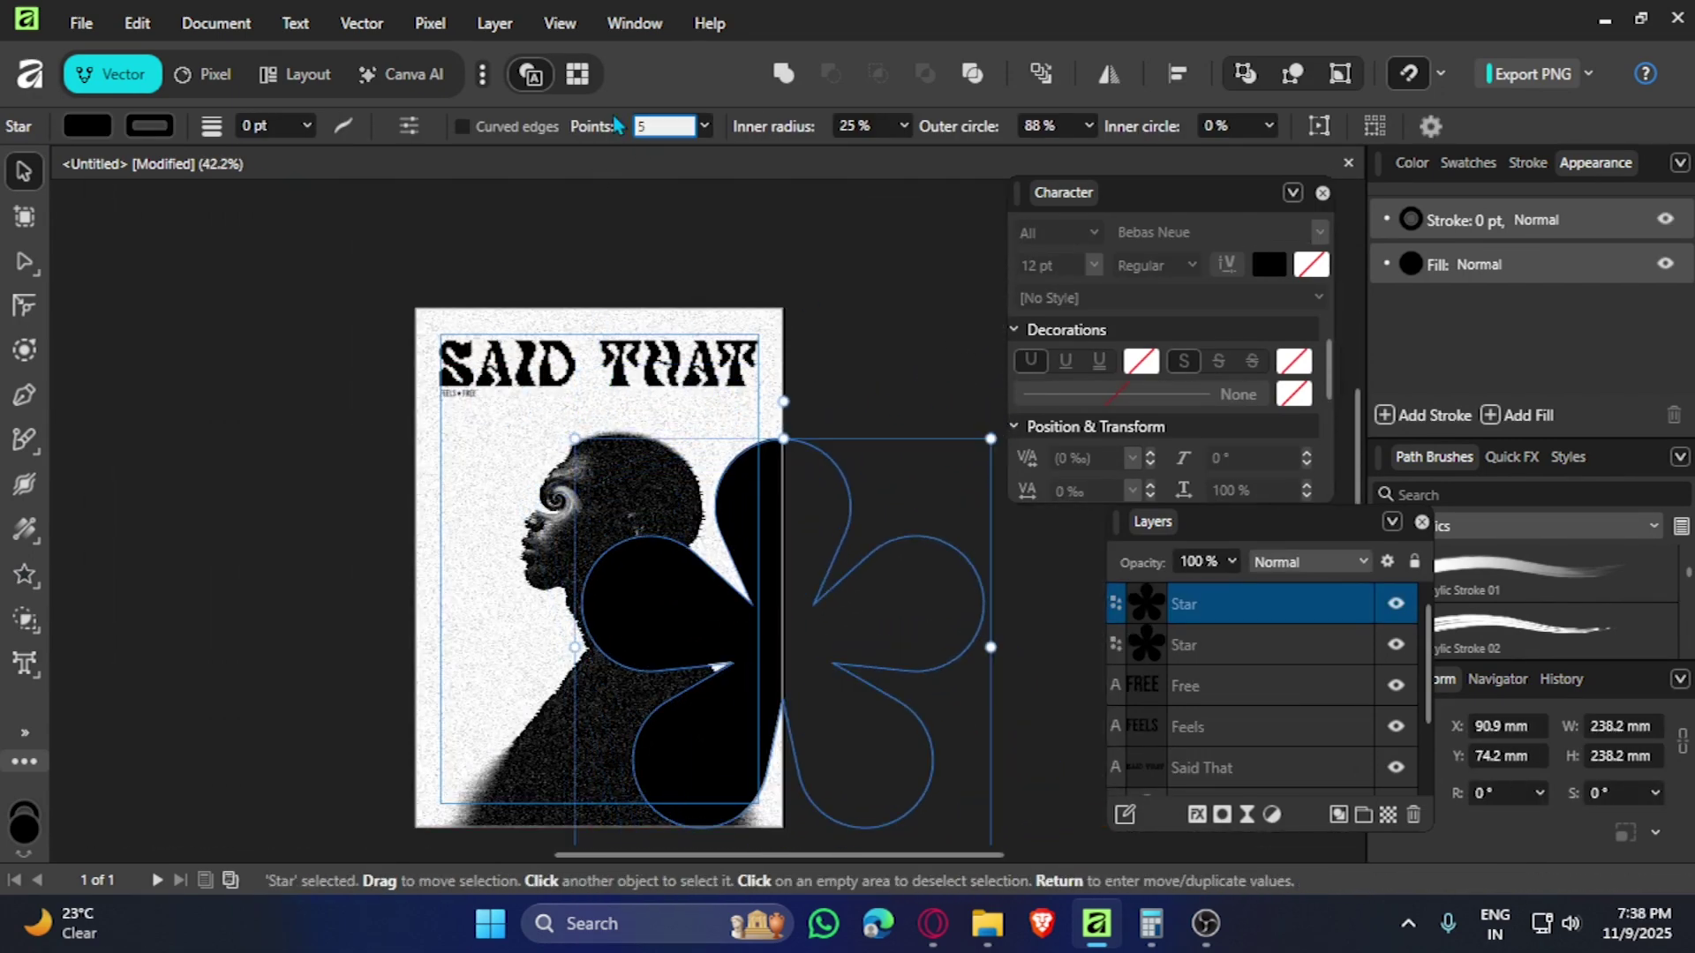
pyautogui.moveTo(568, 643); pyautogui.dragTo(729, 639)
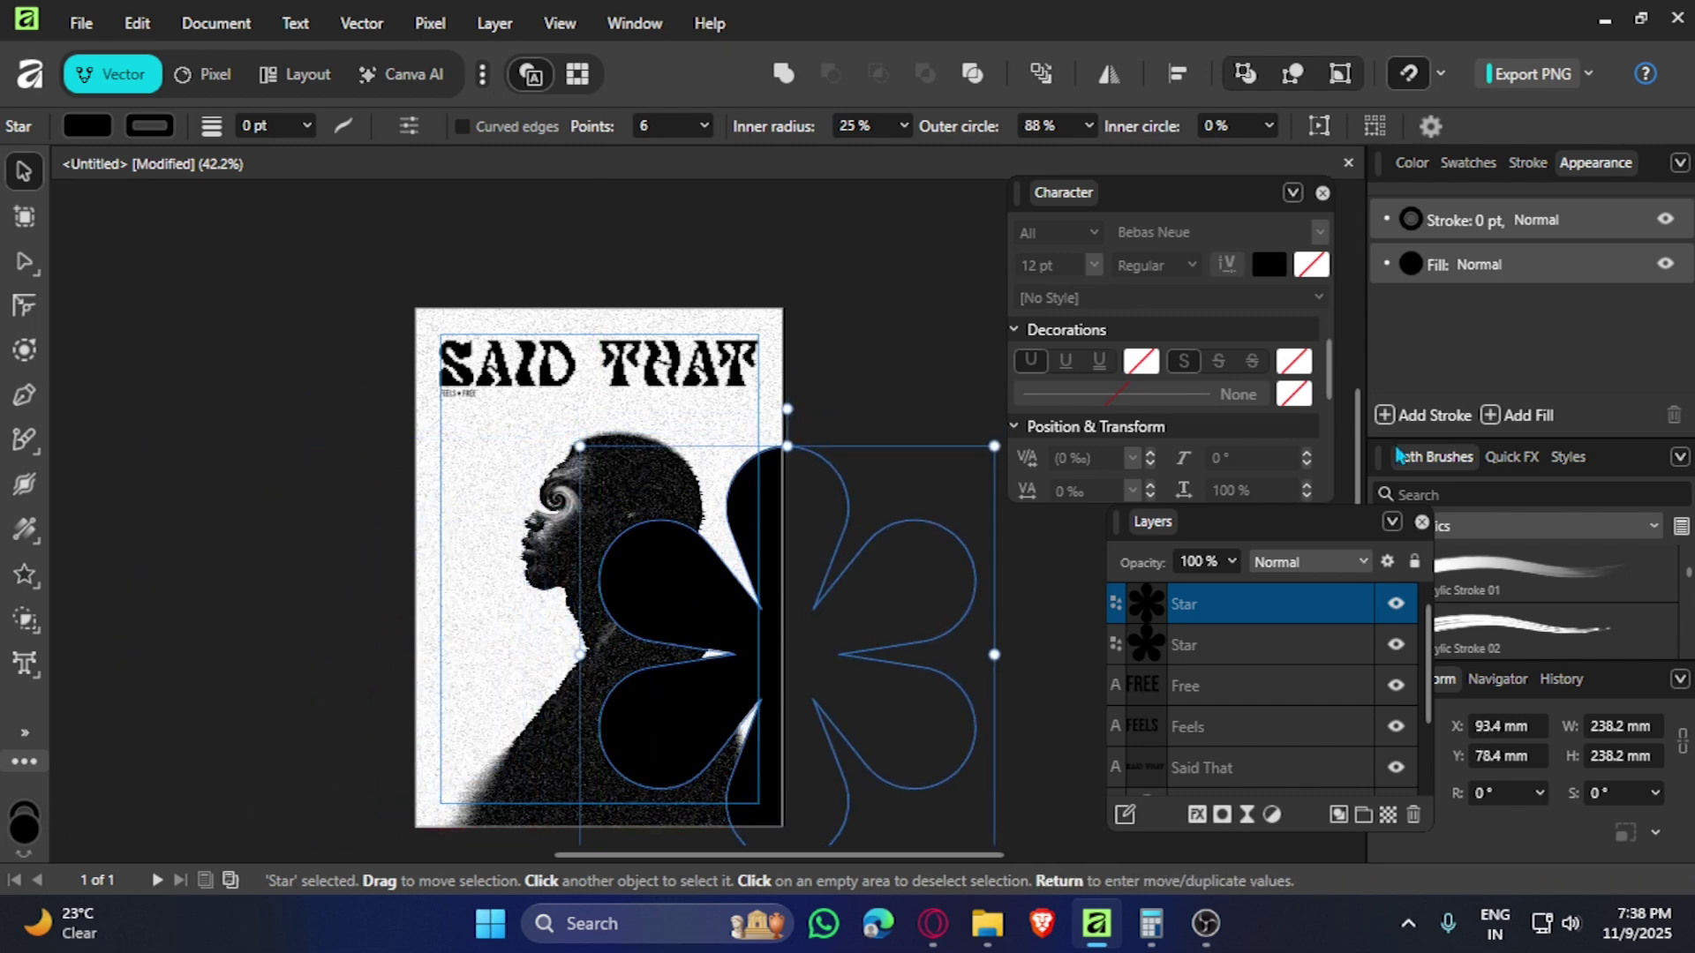
pyautogui.click(1410, 264)
pyautogui.click(1313, 367)
# - Set the red flower's blend mode to Add, then duplicate and shrink it
pyautogui.click(1356, 565)
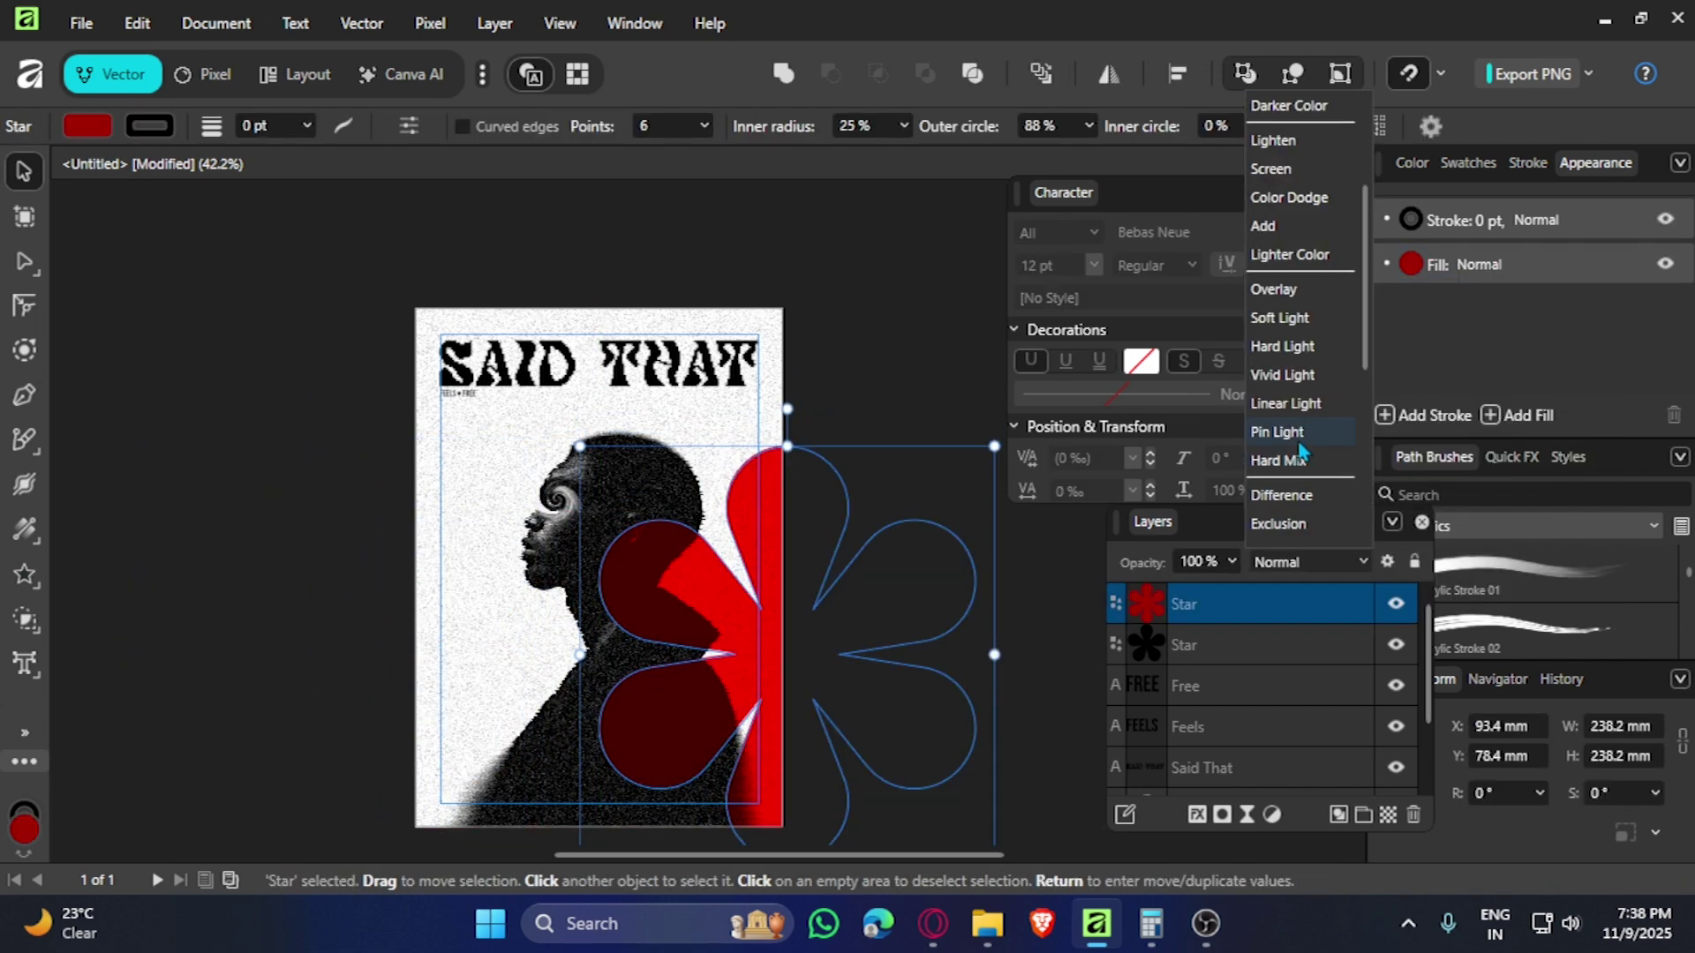
pyautogui.click(1262, 226)
pyautogui.moveTo(650, 723); pyautogui.dragTo(531, 782)
pyautogui.scroll(1, 530, 782)
pyautogui.moveTo(1036, 800); pyautogui.dragTo(866, 614)
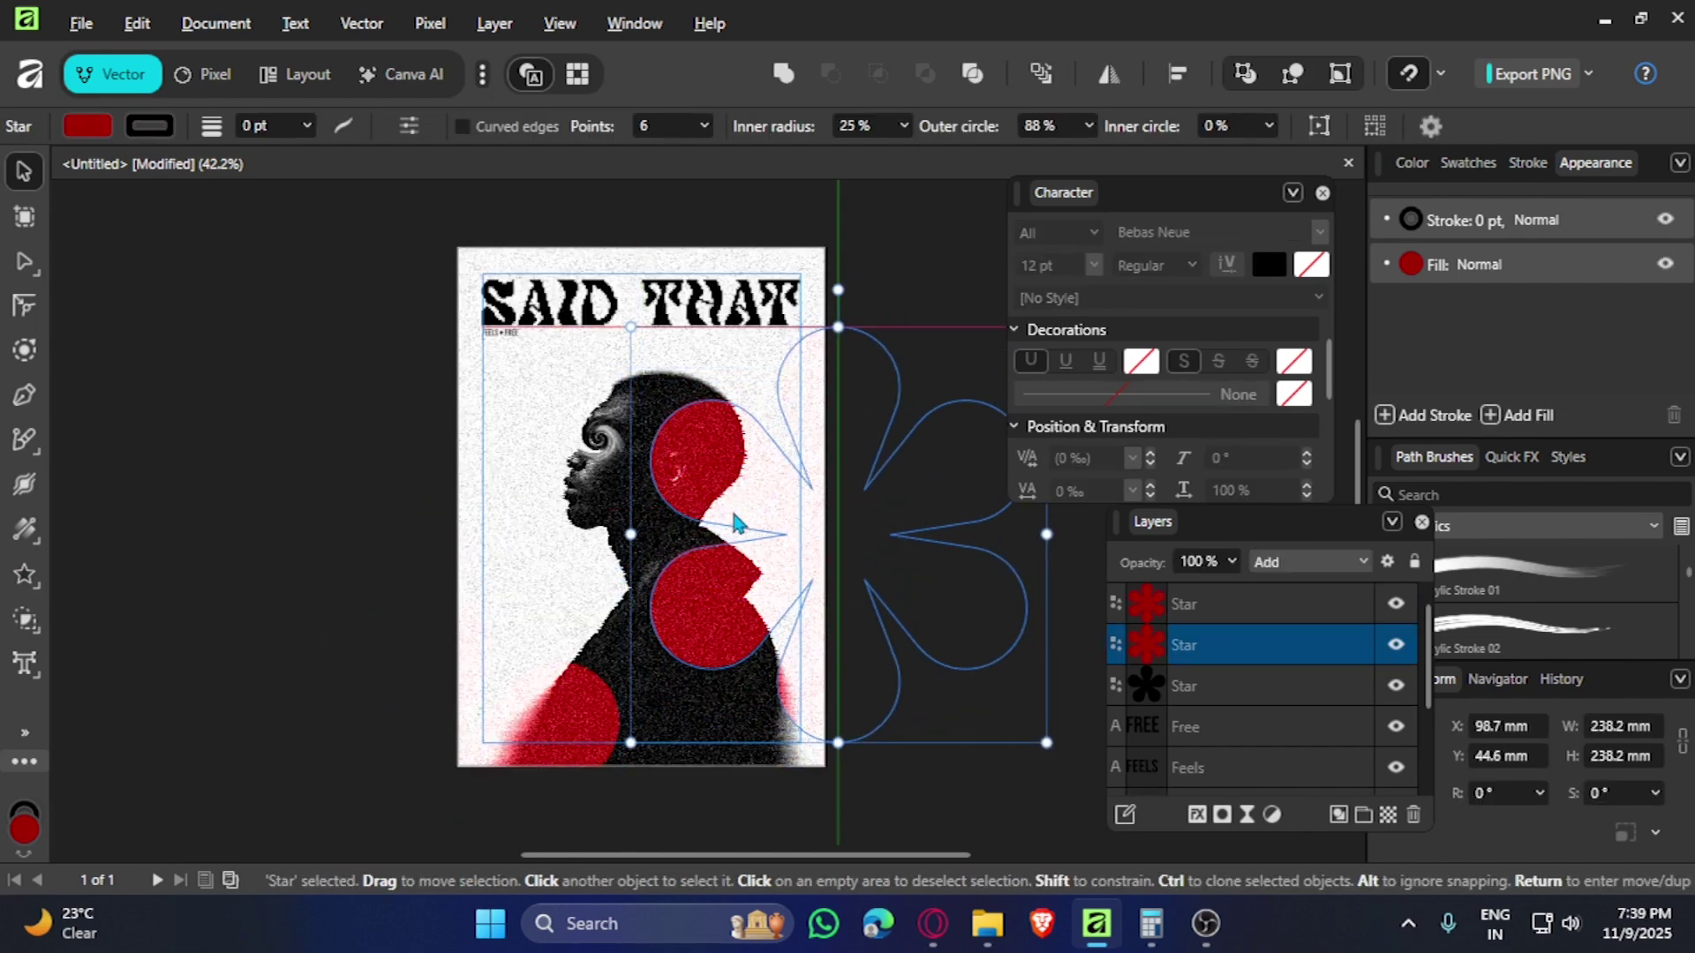
pyautogui.scroll(1, 807, 523)
pyautogui.scroll(-1, 806, 523)
pyautogui.click(907, 538)
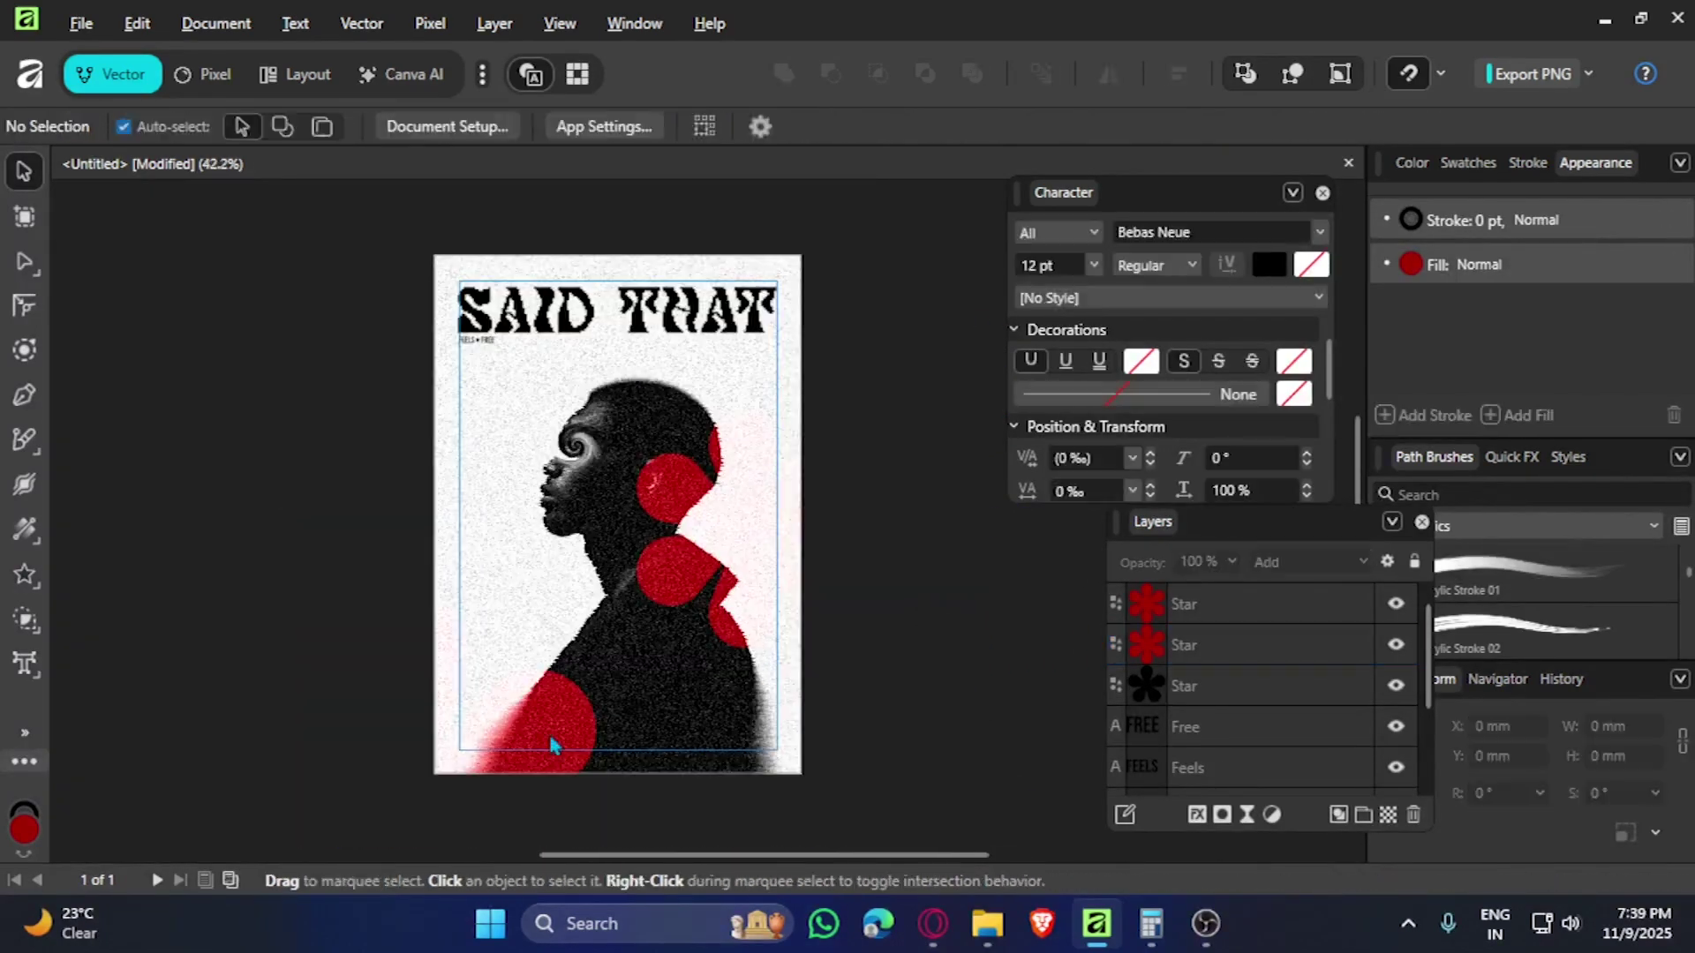
# - Place another flower copy beside the face at the left edge and review its blend modes
pyautogui.moveTo(560, 741); pyautogui.dragTo(449, 521)
pyautogui.click(1307, 561)
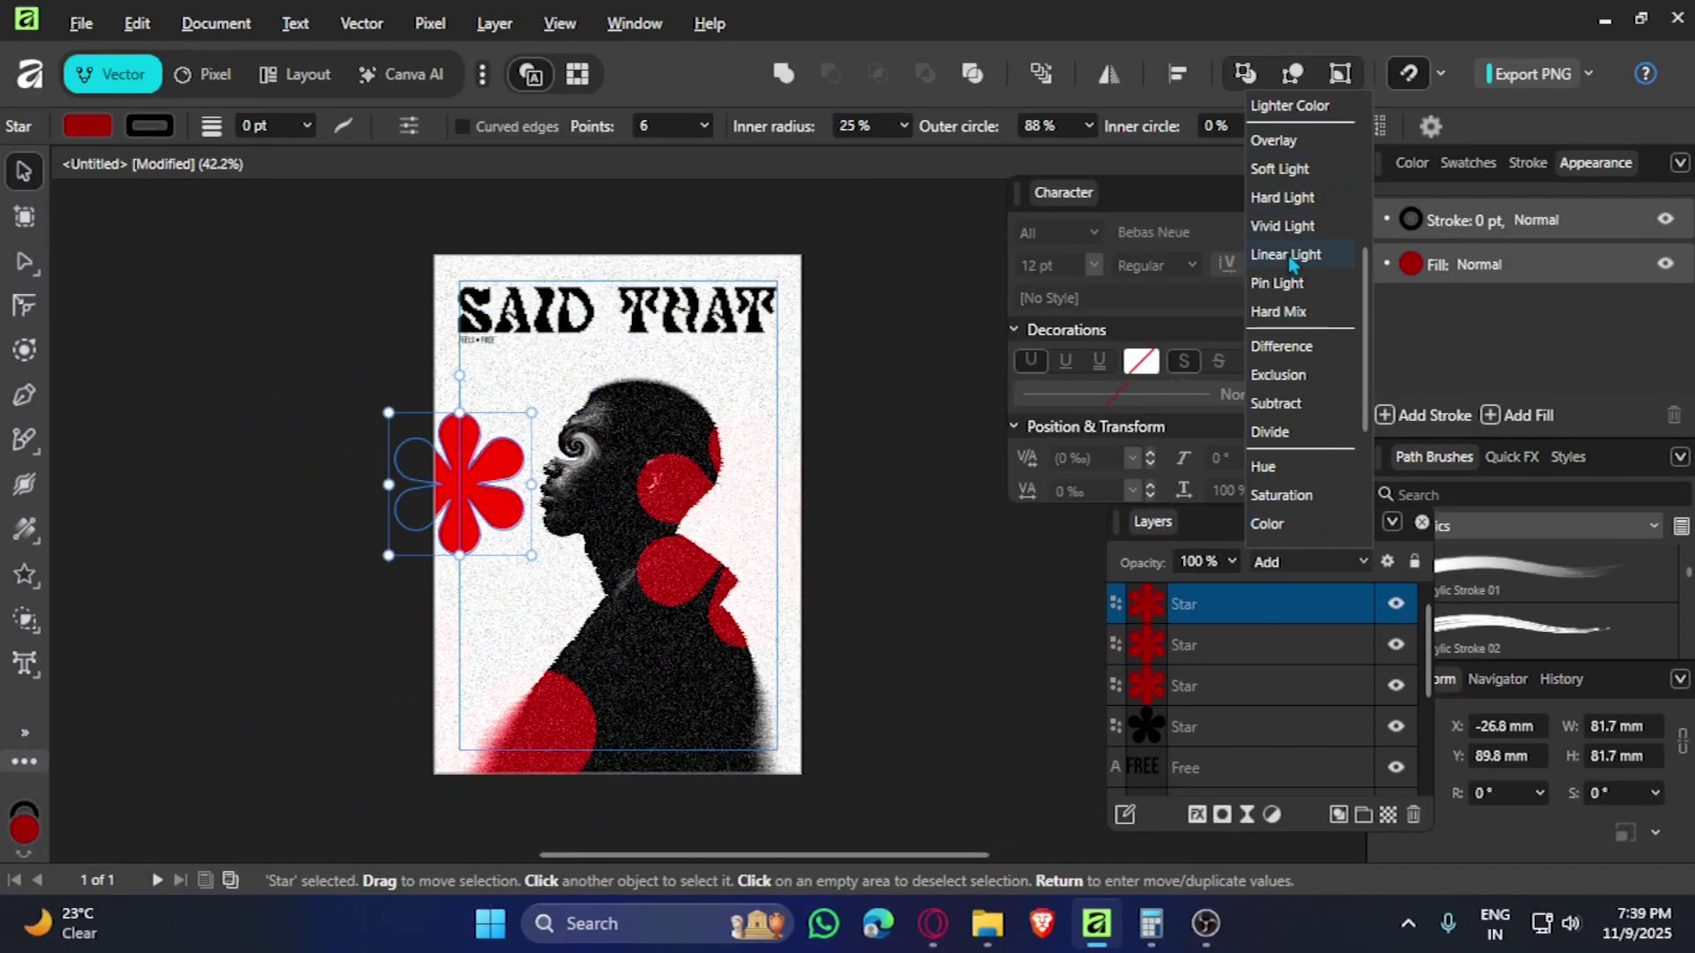
pyautogui.scroll(-2, 1297, 516)
pyautogui.scroll(4, 1297, 441)
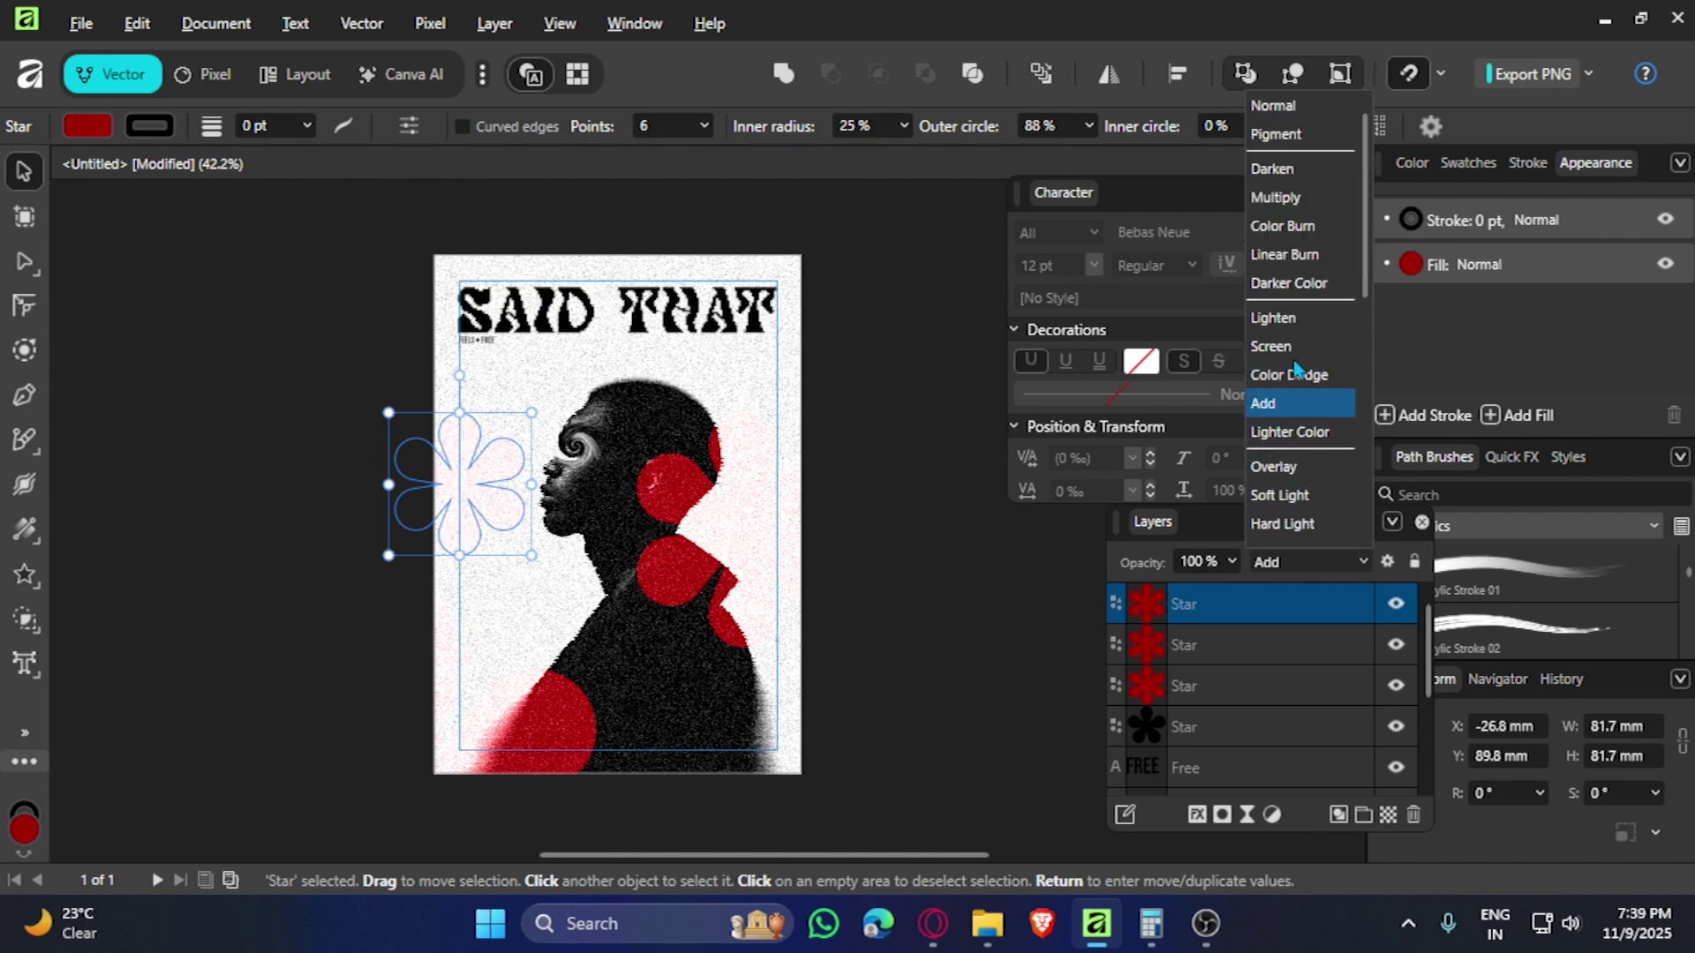
pyautogui.click(1388, 561)
# - Reshape the copy's source and underlying Blend Ranges so it looks grainy and muted
pyautogui.click(1388, 562)
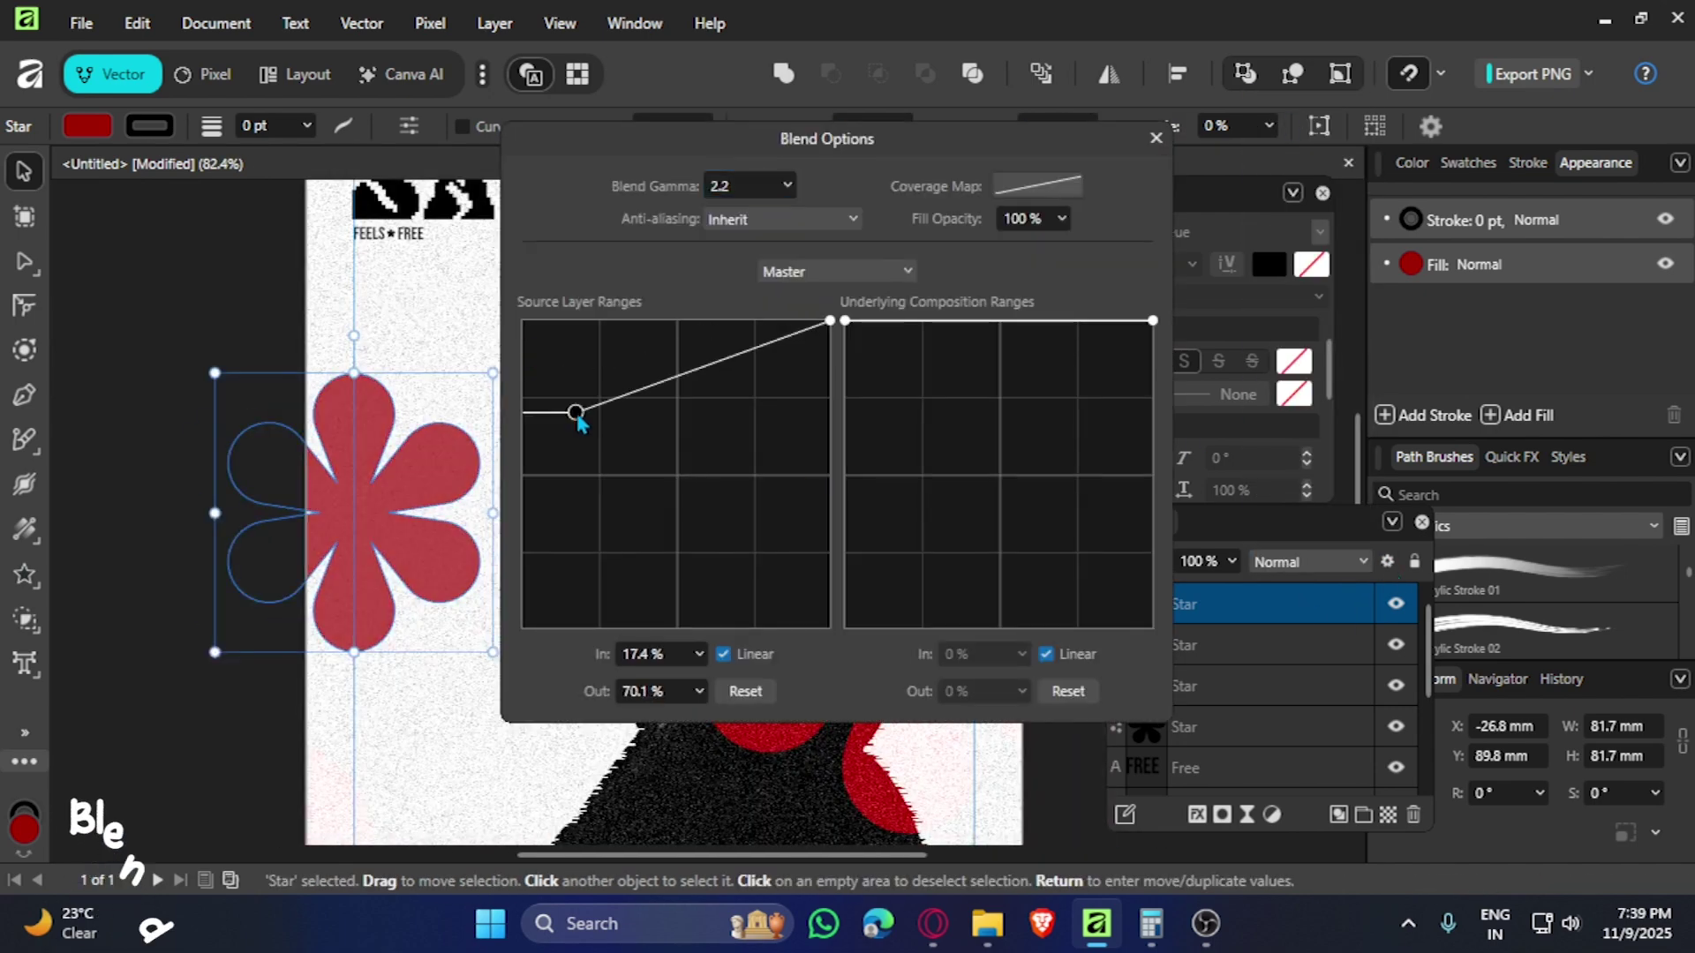
pyautogui.moveTo(538, 348); pyautogui.dragTo(648, 447)
pyautogui.moveTo(1153, 628); pyautogui.dragTo(991, 624)
pyautogui.moveTo(561, 339); pyautogui.dragTo(562, 470)
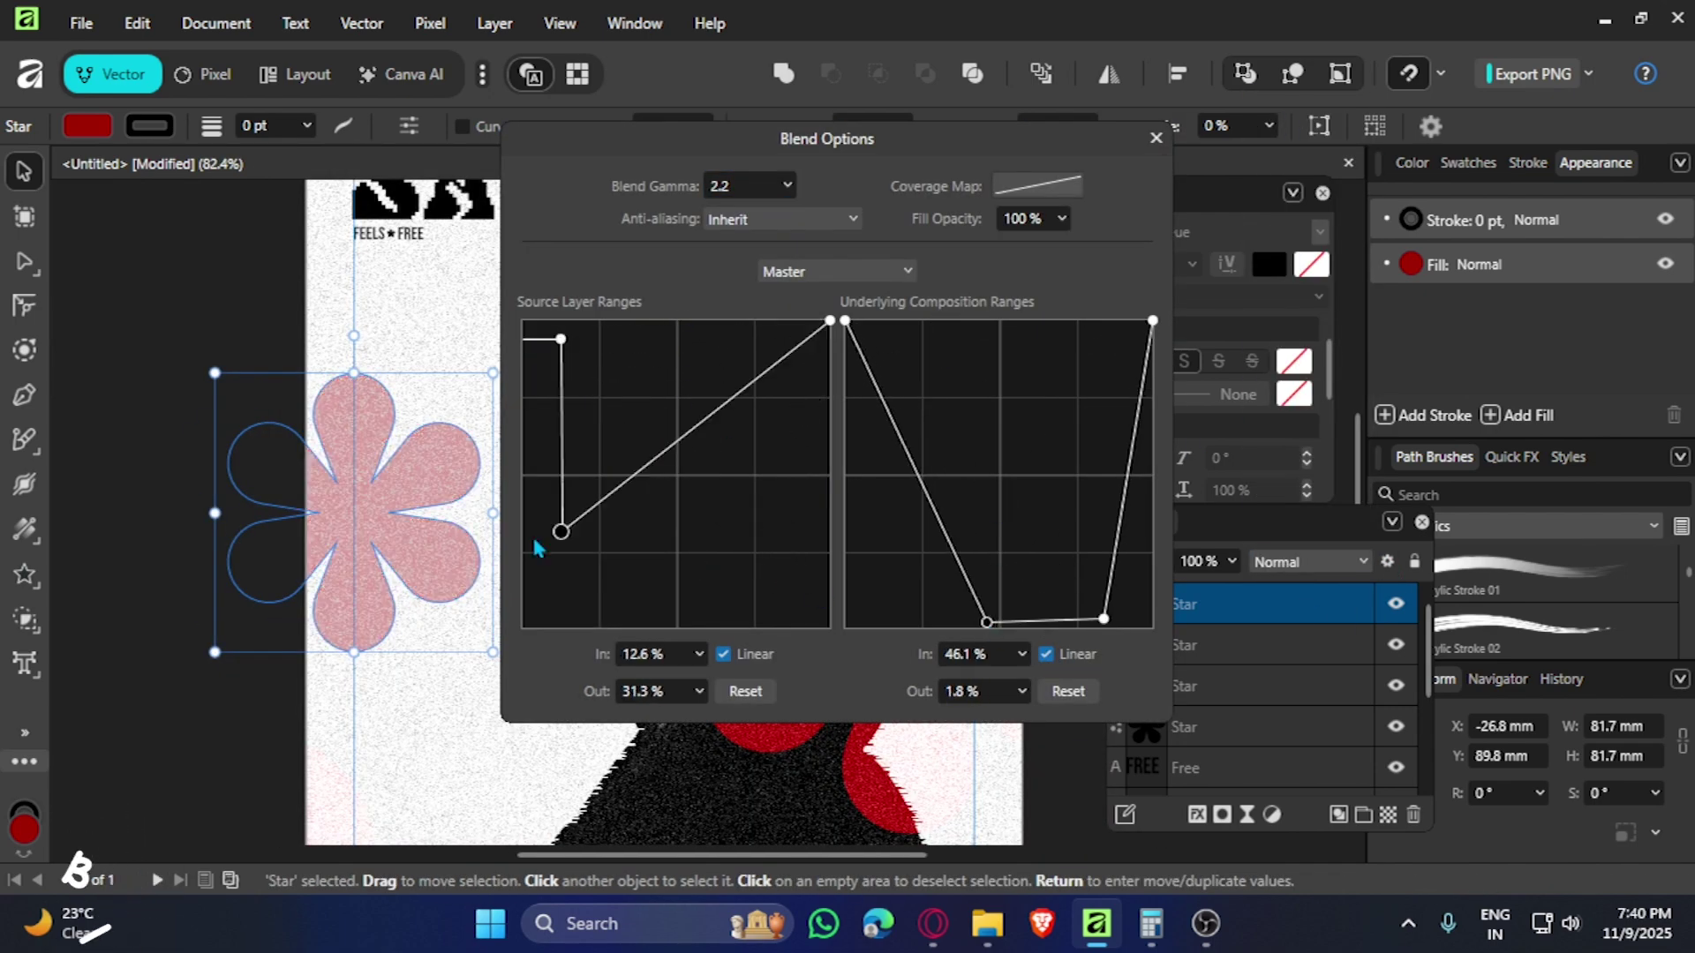
pyautogui.moveTo(795, 568); pyautogui.dragTo(765, 609)
pyautogui.moveTo(987, 374); pyautogui.dragTo(1063, 425)
pyautogui.click(1155, 137)
pyautogui.scroll(-2, 455, 512)
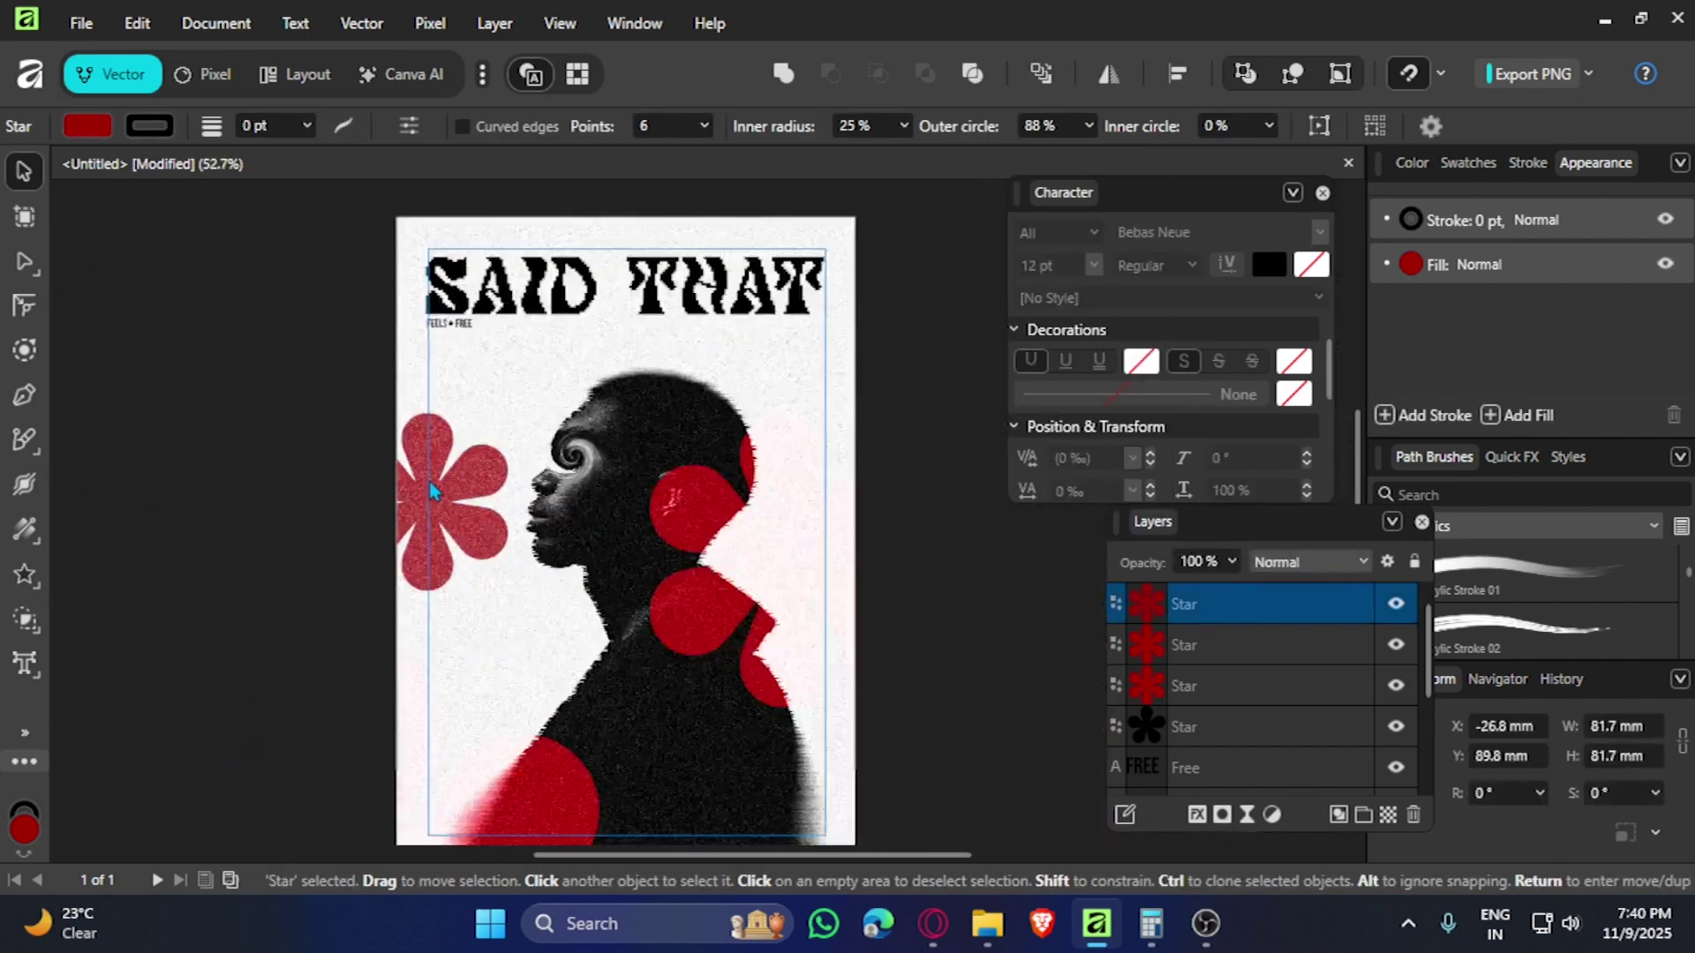
pyautogui.scroll(2, 388, 512)
pyautogui.scroll(3, 362, 488)
pyautogui.click(1410, 264)
# - Shrink and reposition a flower copy near the right edge of the poster
pyautogui.scroll(-5, 744, 587)
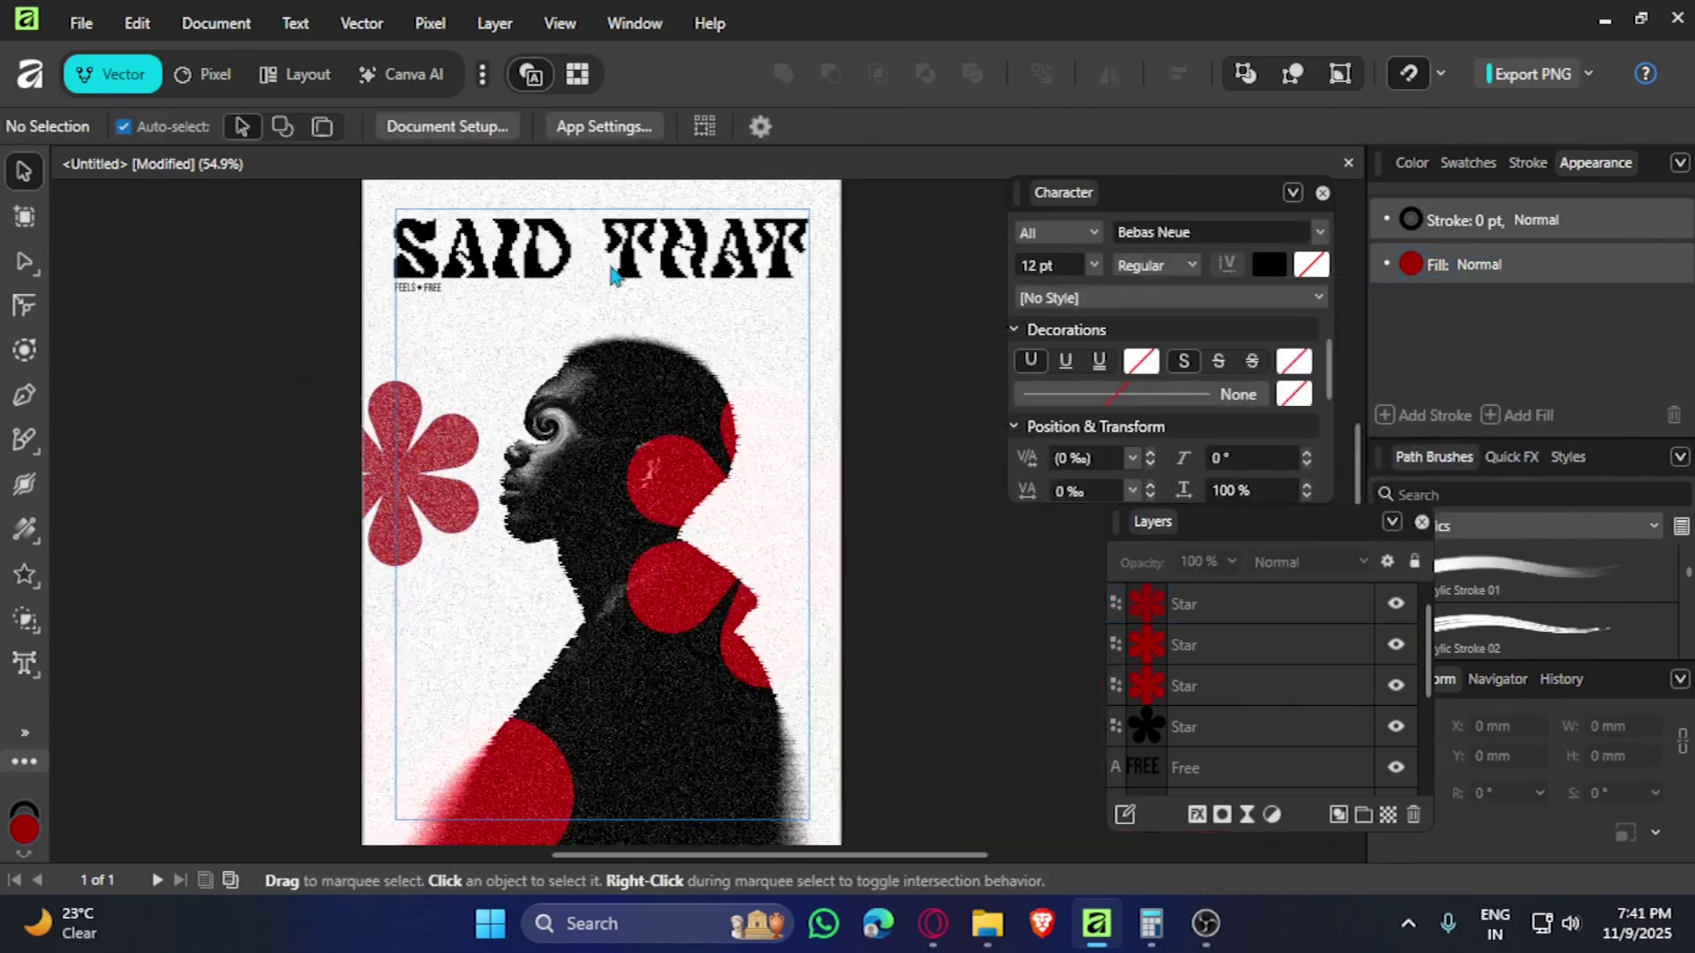
pyautogui.moveTo(395, 247); pyautogui.dragTo(569, 248)
pyautogui.click(1269, 265)
pyautogui.moveTo(446, 534); pyautogui.dragTo(843, 834)
pyautogui.hotkey('ctrl', 'z')
pyautogui.moveTo(409, 379)
pyautogui.mouseDown()
pyautogui.moveTo(441, 415)
pyautogui.moveTo(731, 493)
pyautogui.mouseUp()
pyautogui.scroll(-2, 902, 558)
pyautogui.press('Escape')
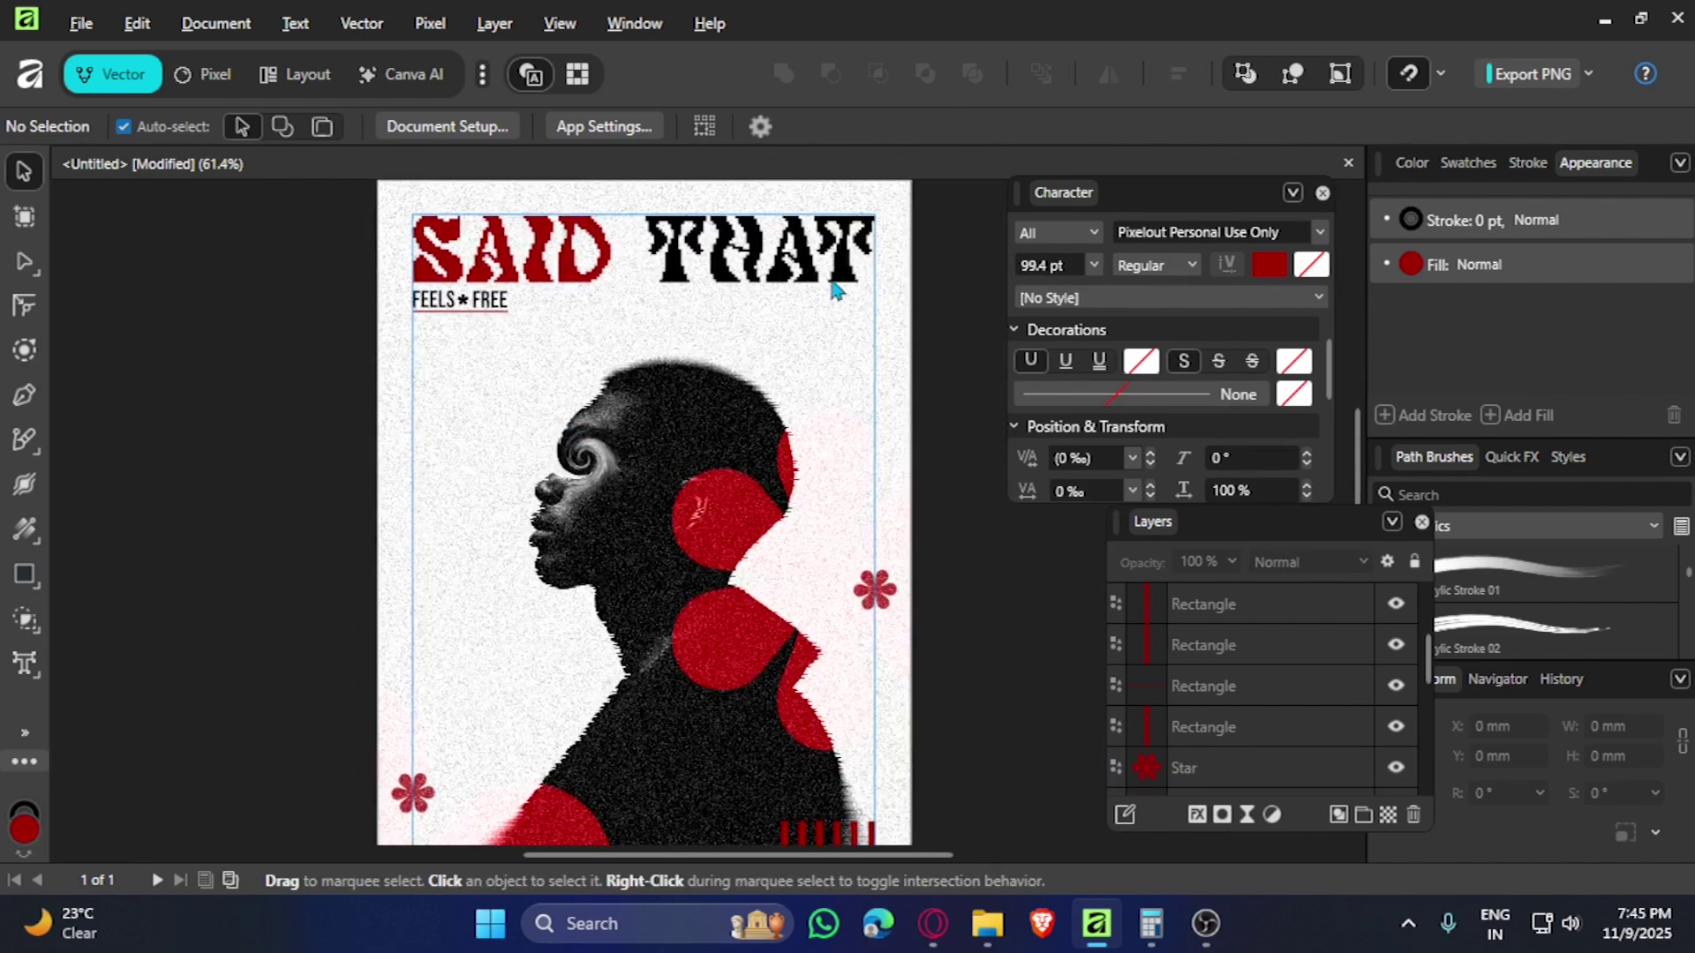
# - Apply the Lostar font to the title text
pyautogui.scroll(-10, 1095, 590)
pyautogui.scroll(-1, 1100, 523)
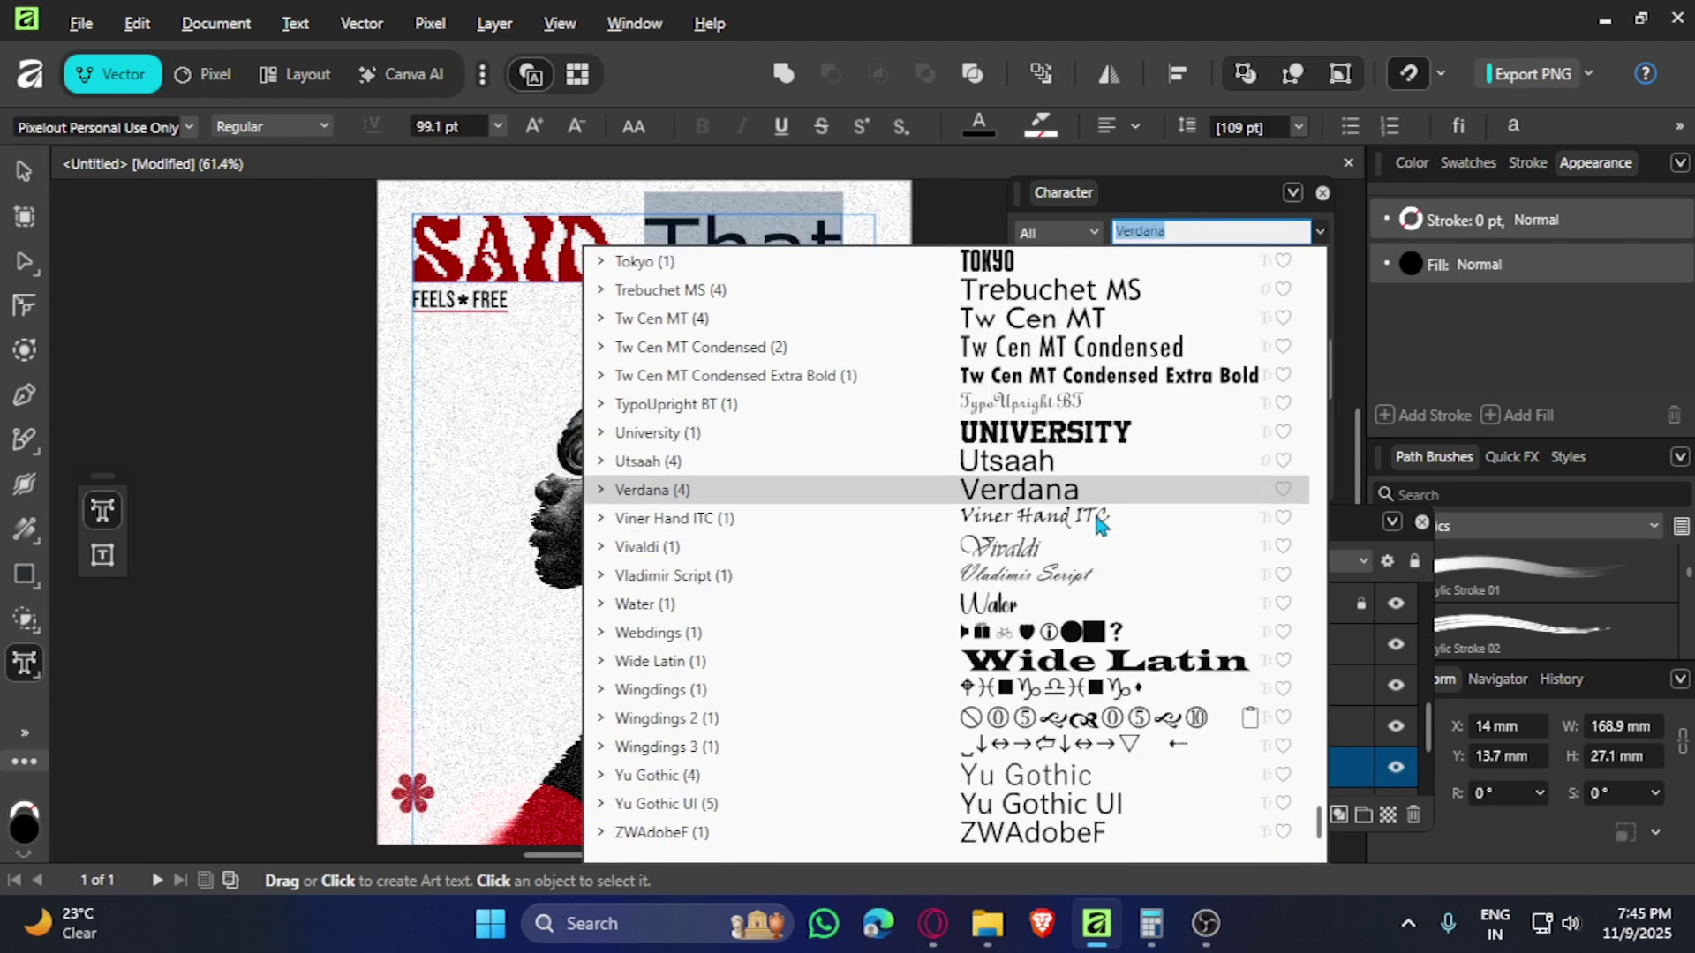
pyautogui.scroll(12, 1100, 522)
pyautogui.scroll(4, 1086, 618)
pyautogui.scroll(5, 1077, 647)
pyautogui.scroll(3, 1077, 635)
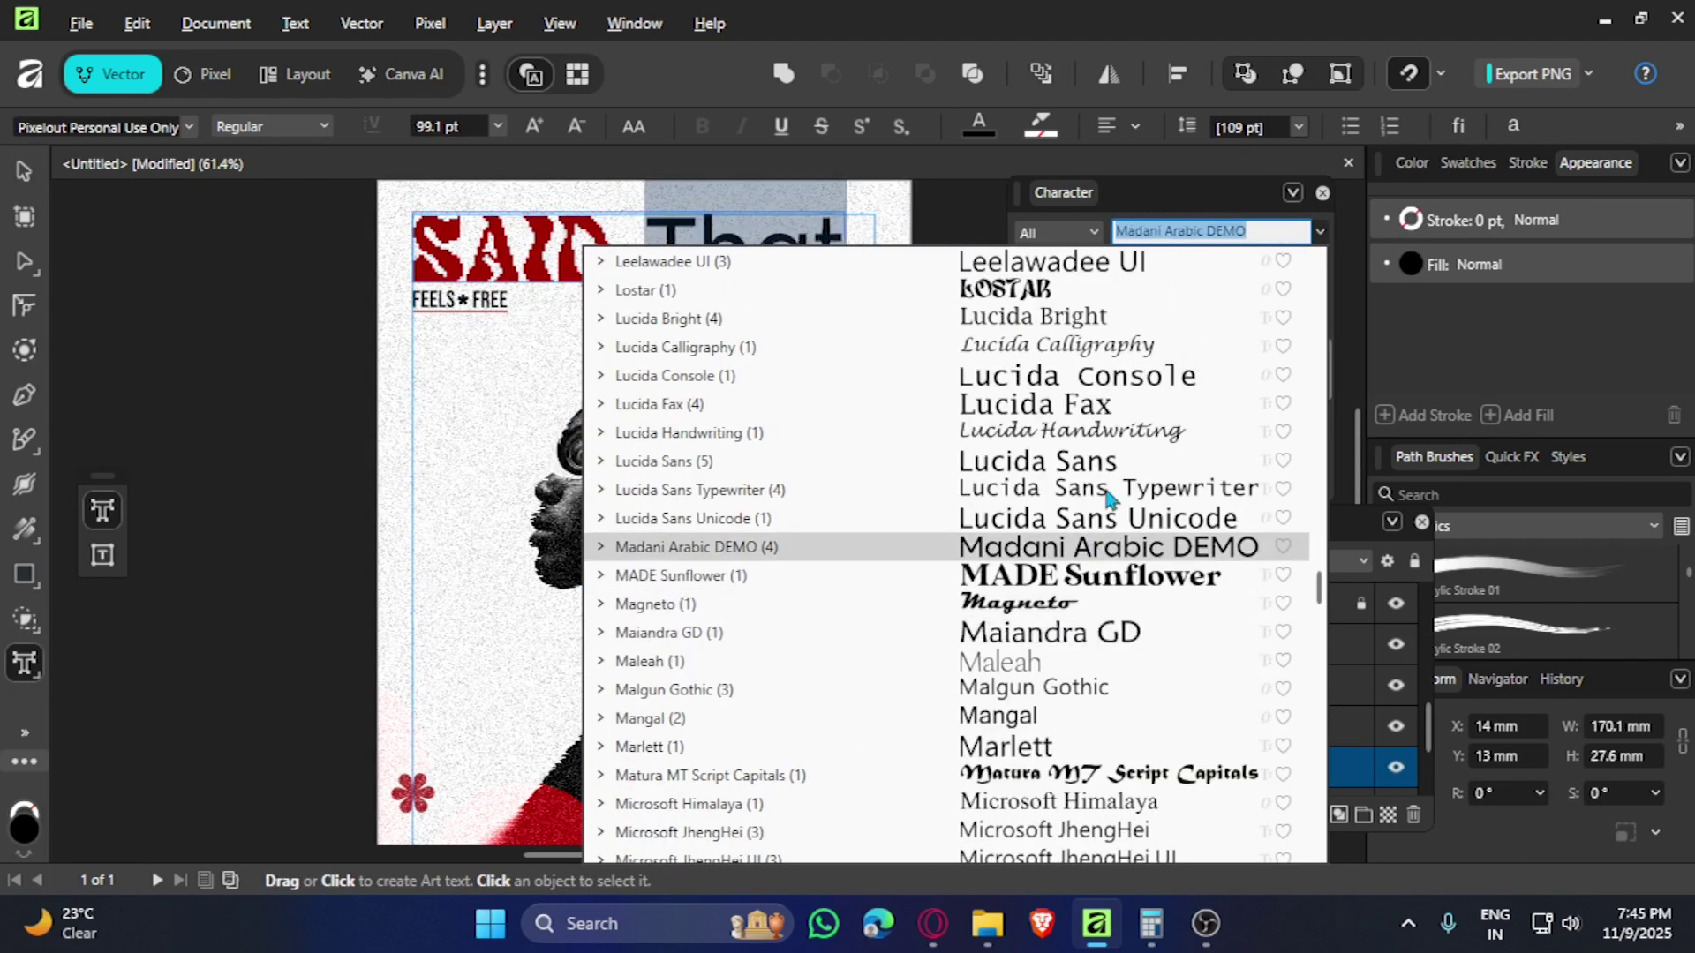
pyautogui.click(883, 288)
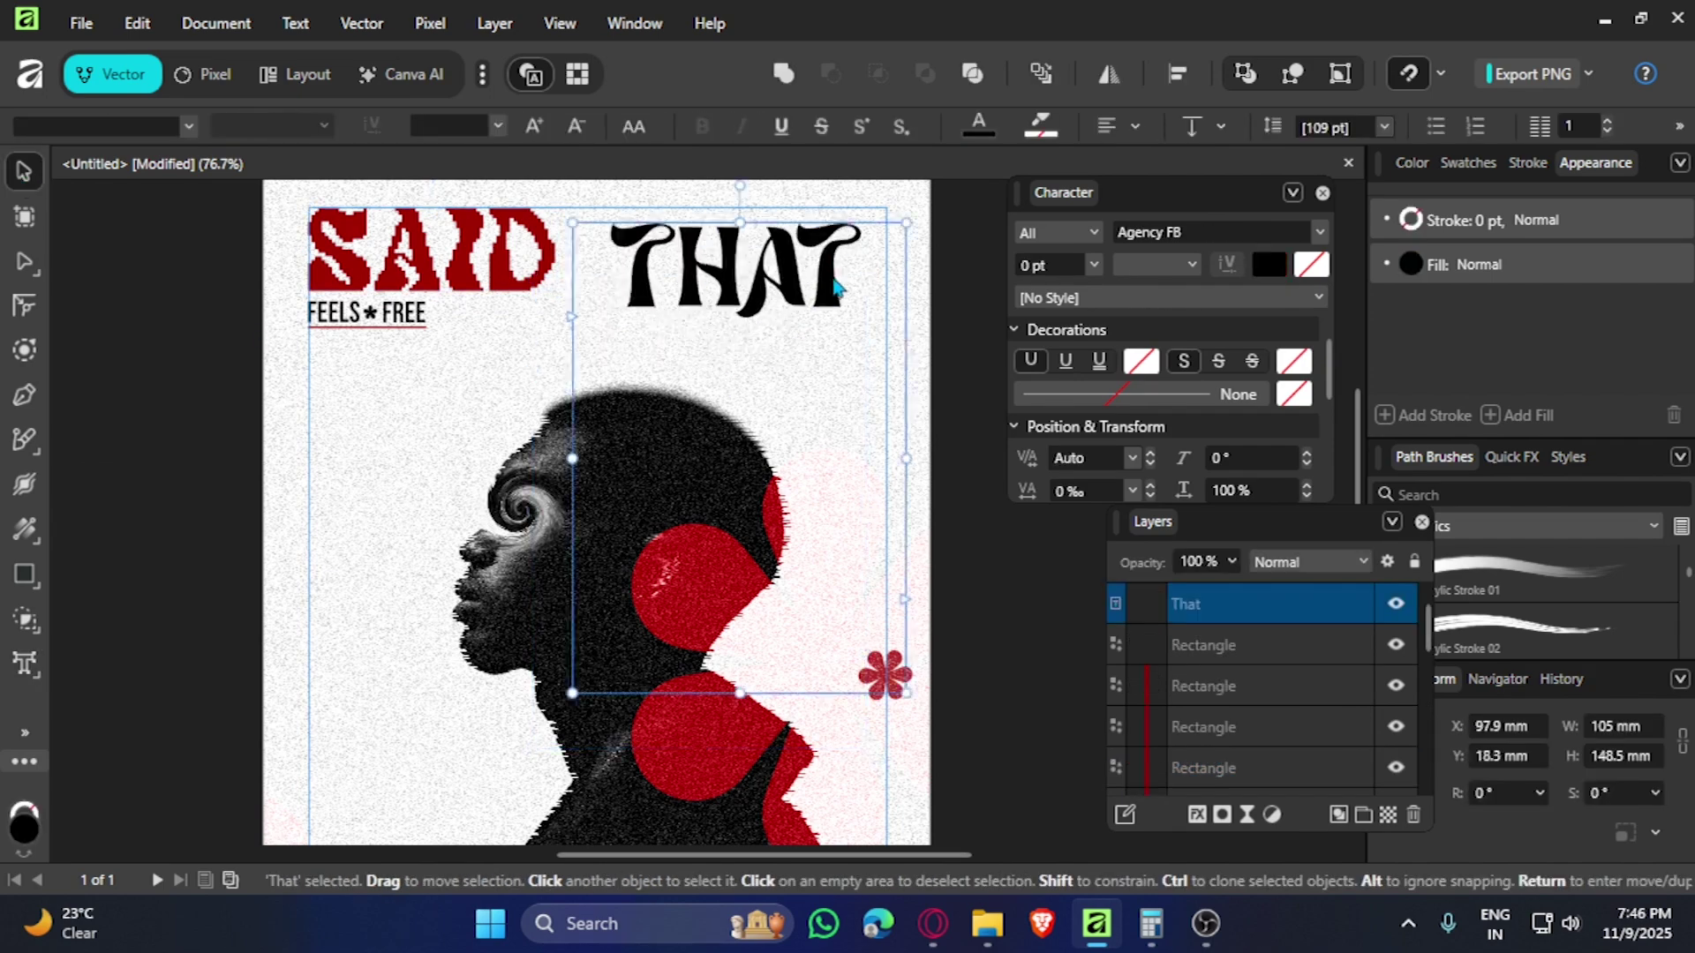
# - Paste a red flower between SAID and THAT, and try a white fill on SAID
pyautogui.moveTo(235, 197); pyautogui.dragTo(834, 328)
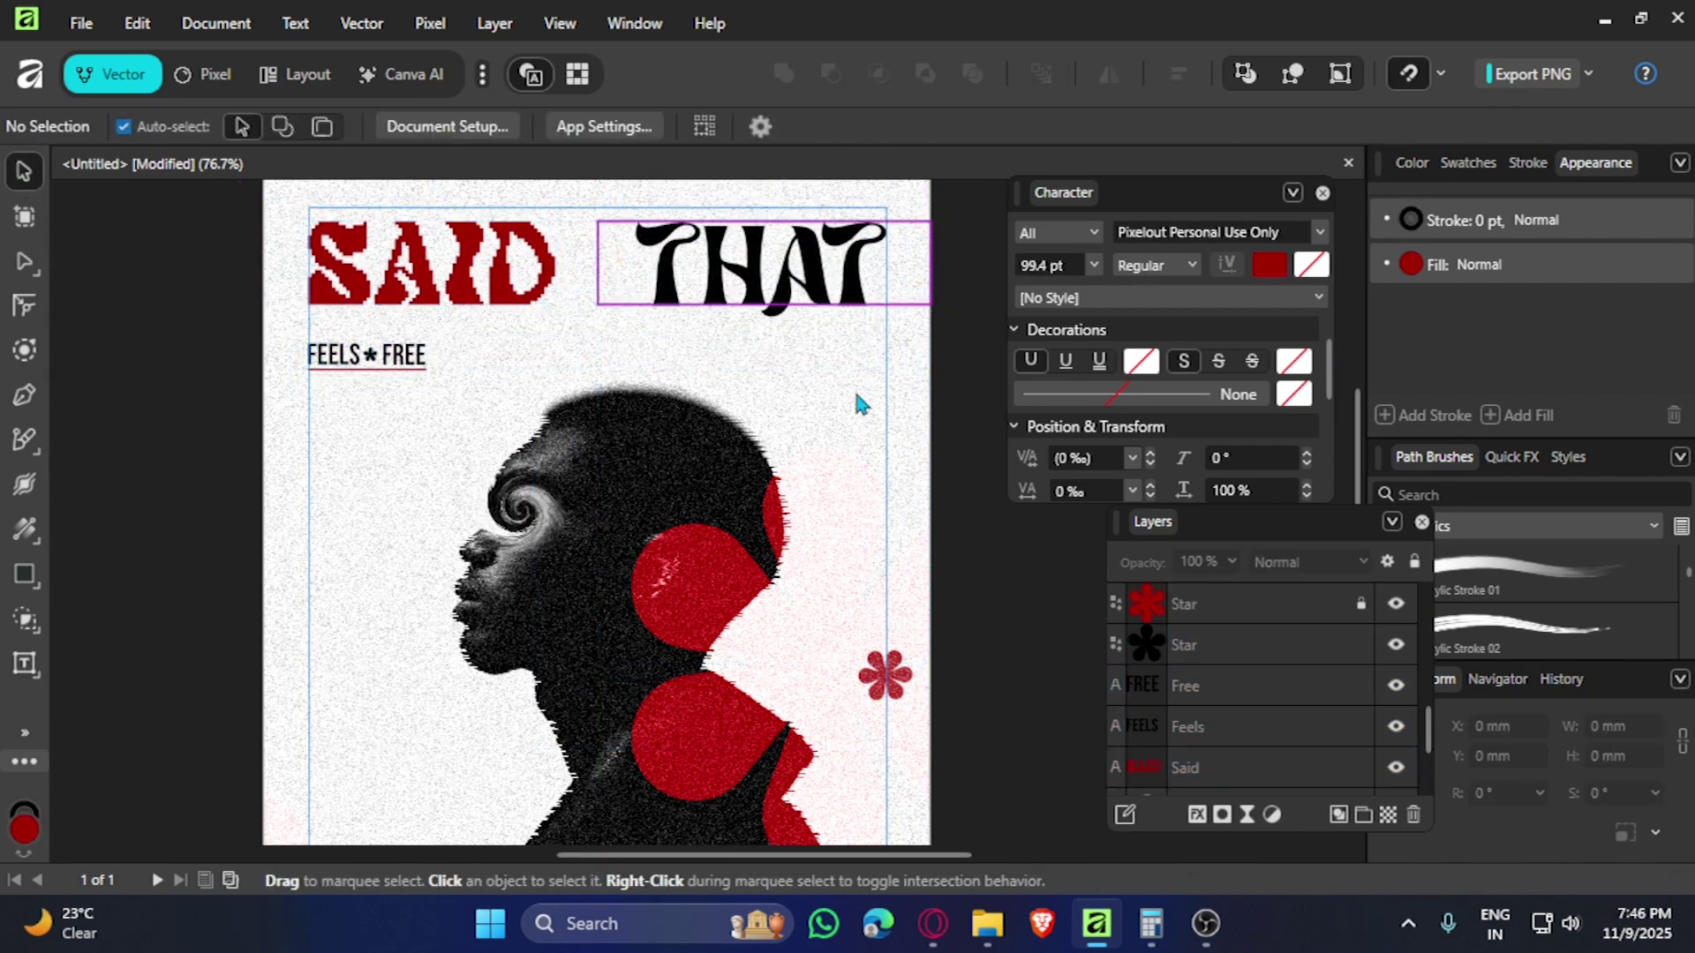
pyautogui.hotkey('ctrl', 'v')
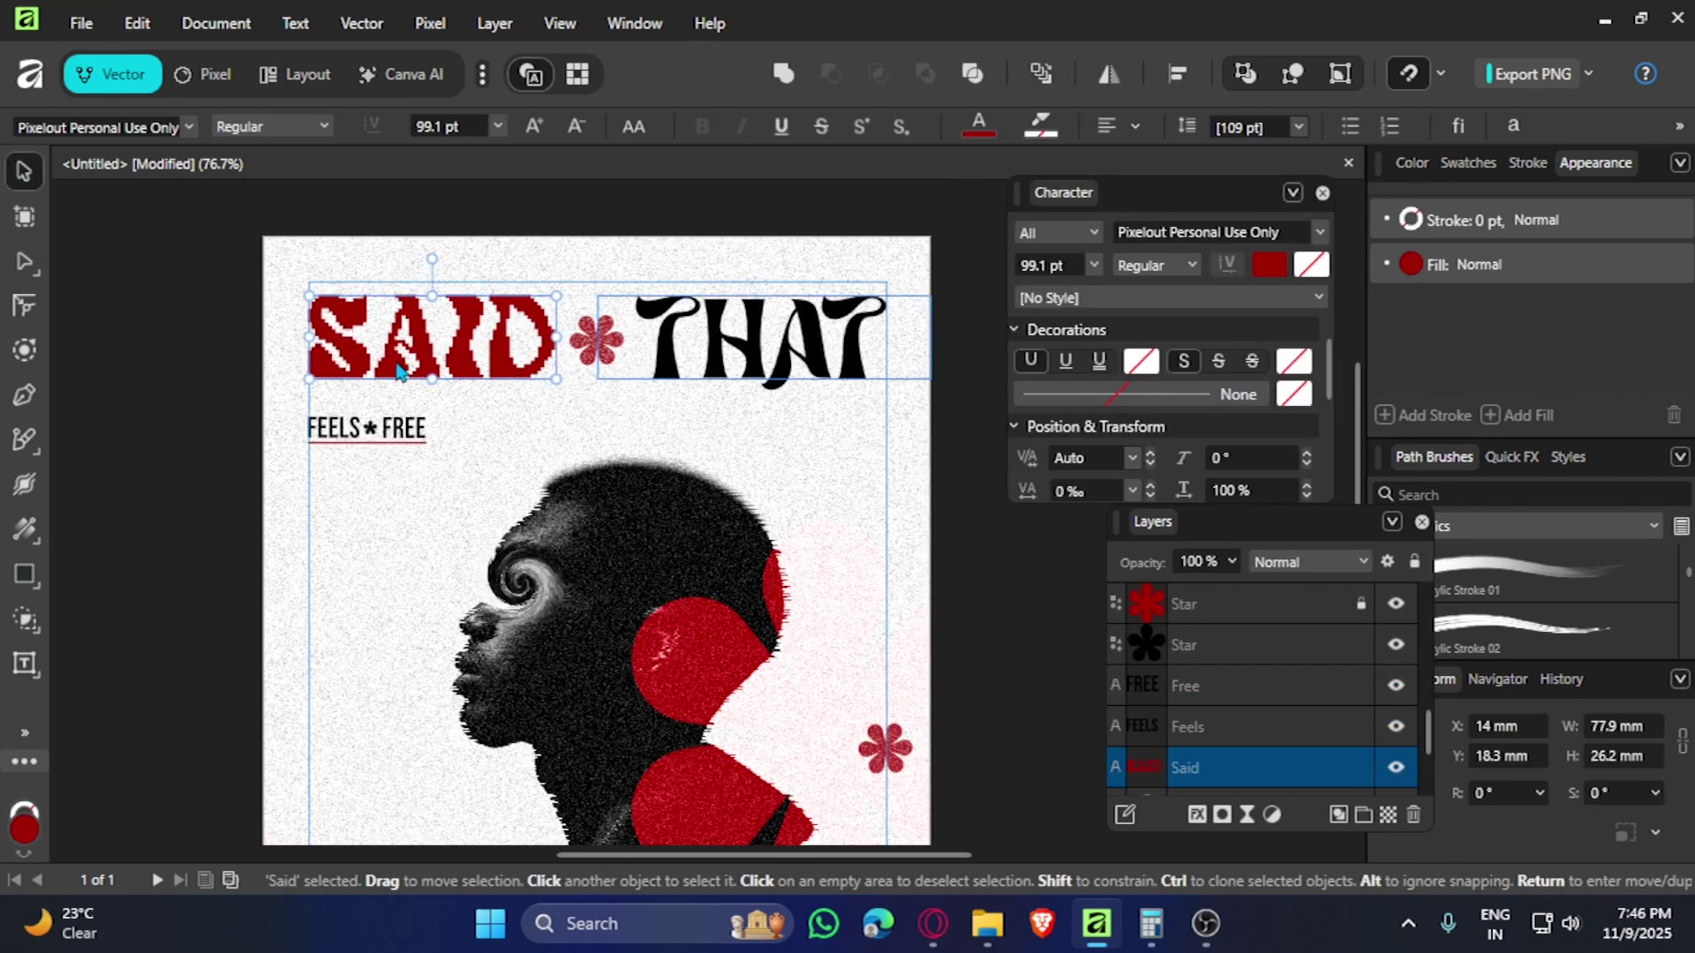
pyautogui.click(978, 125)
pyautogui.click(1155, 230)
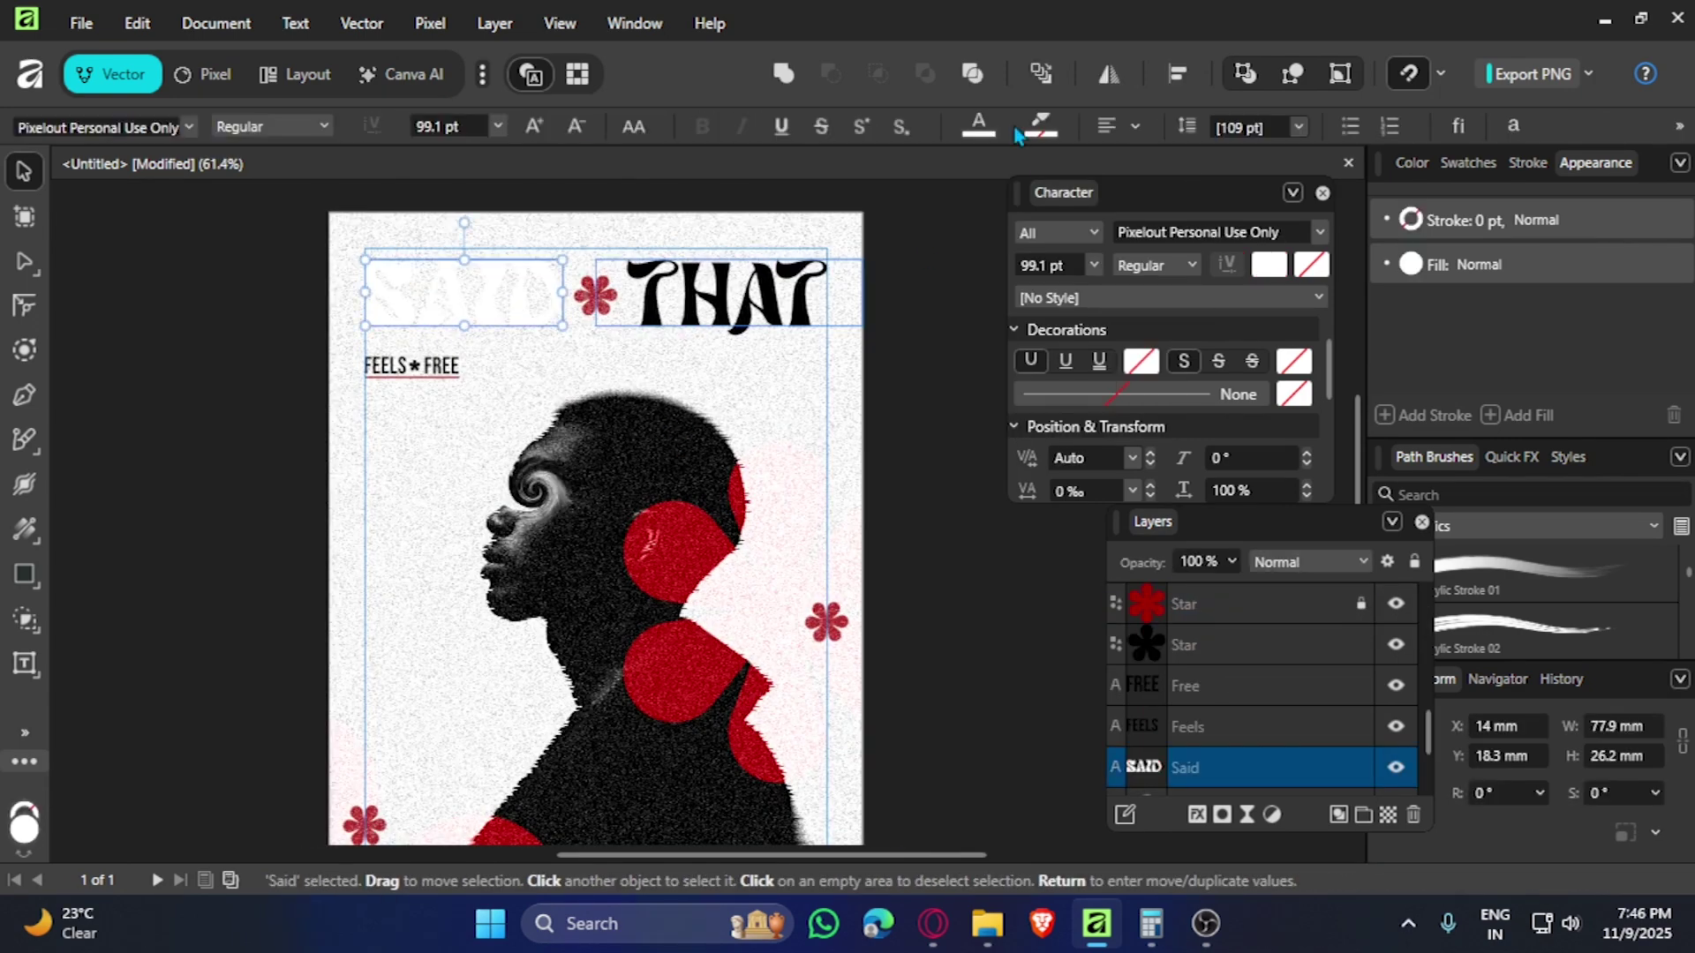
pyautogui.click(978, 125)
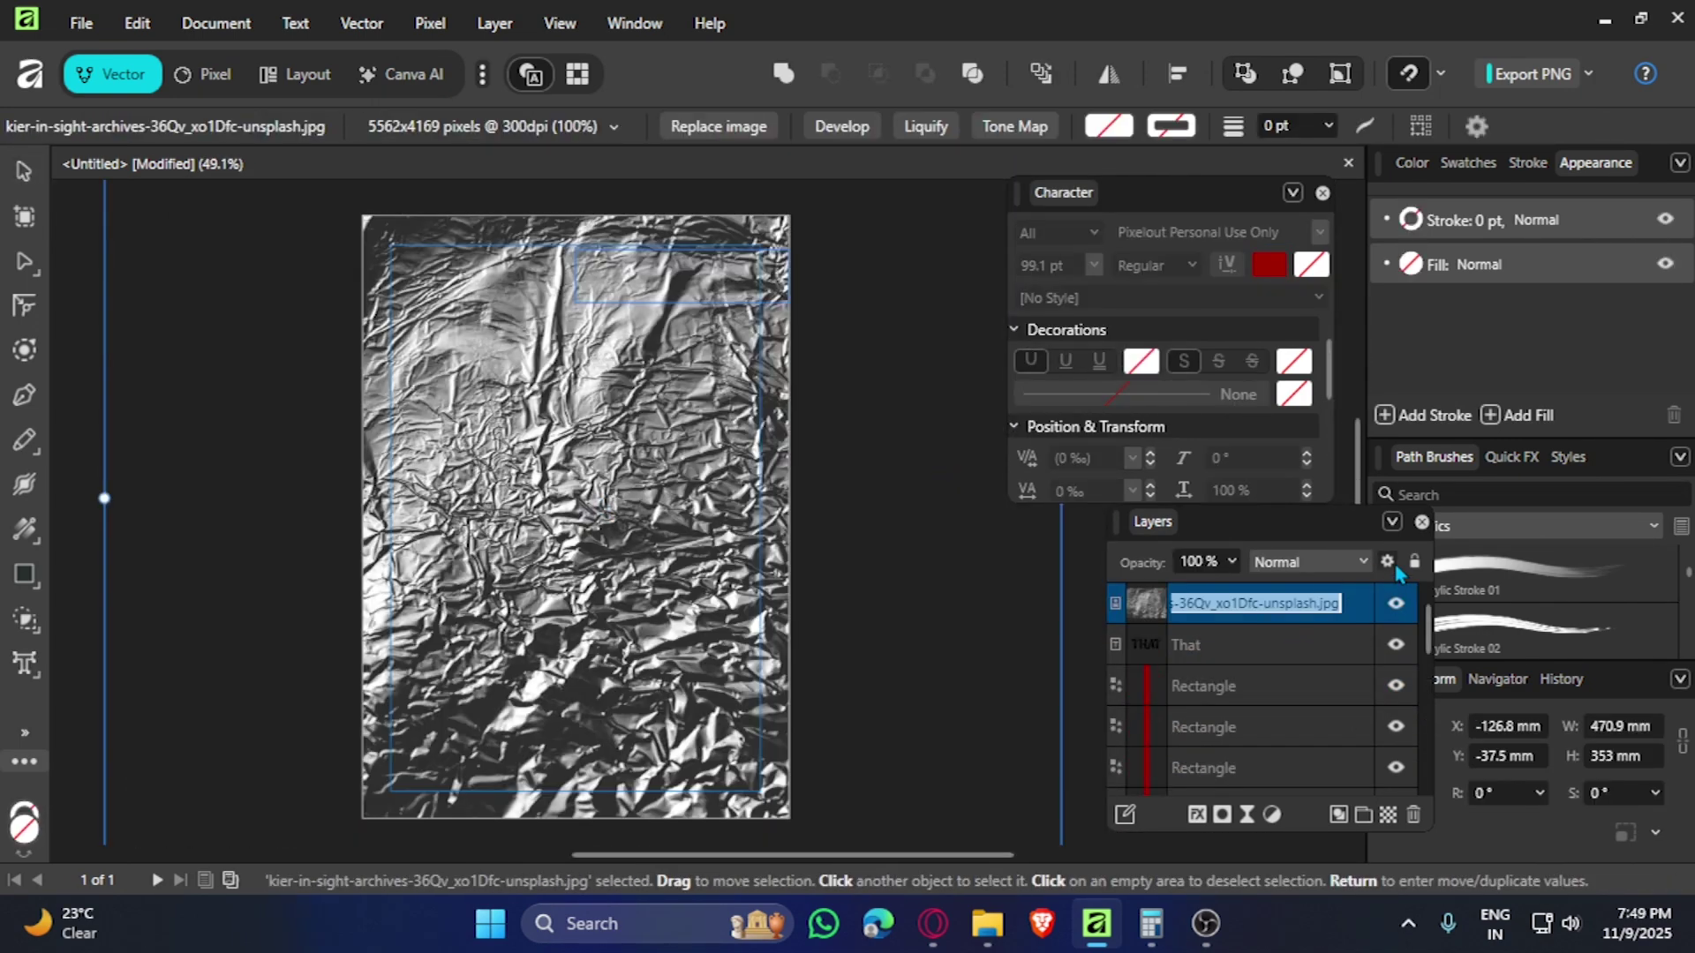
pyautogui.click(1387, 561)
# - Adjust the foil's Blend Options ranges so the poster shows through
pyautogui.moveTo(848, 135); pyautogui.dragTo(1161, 201)
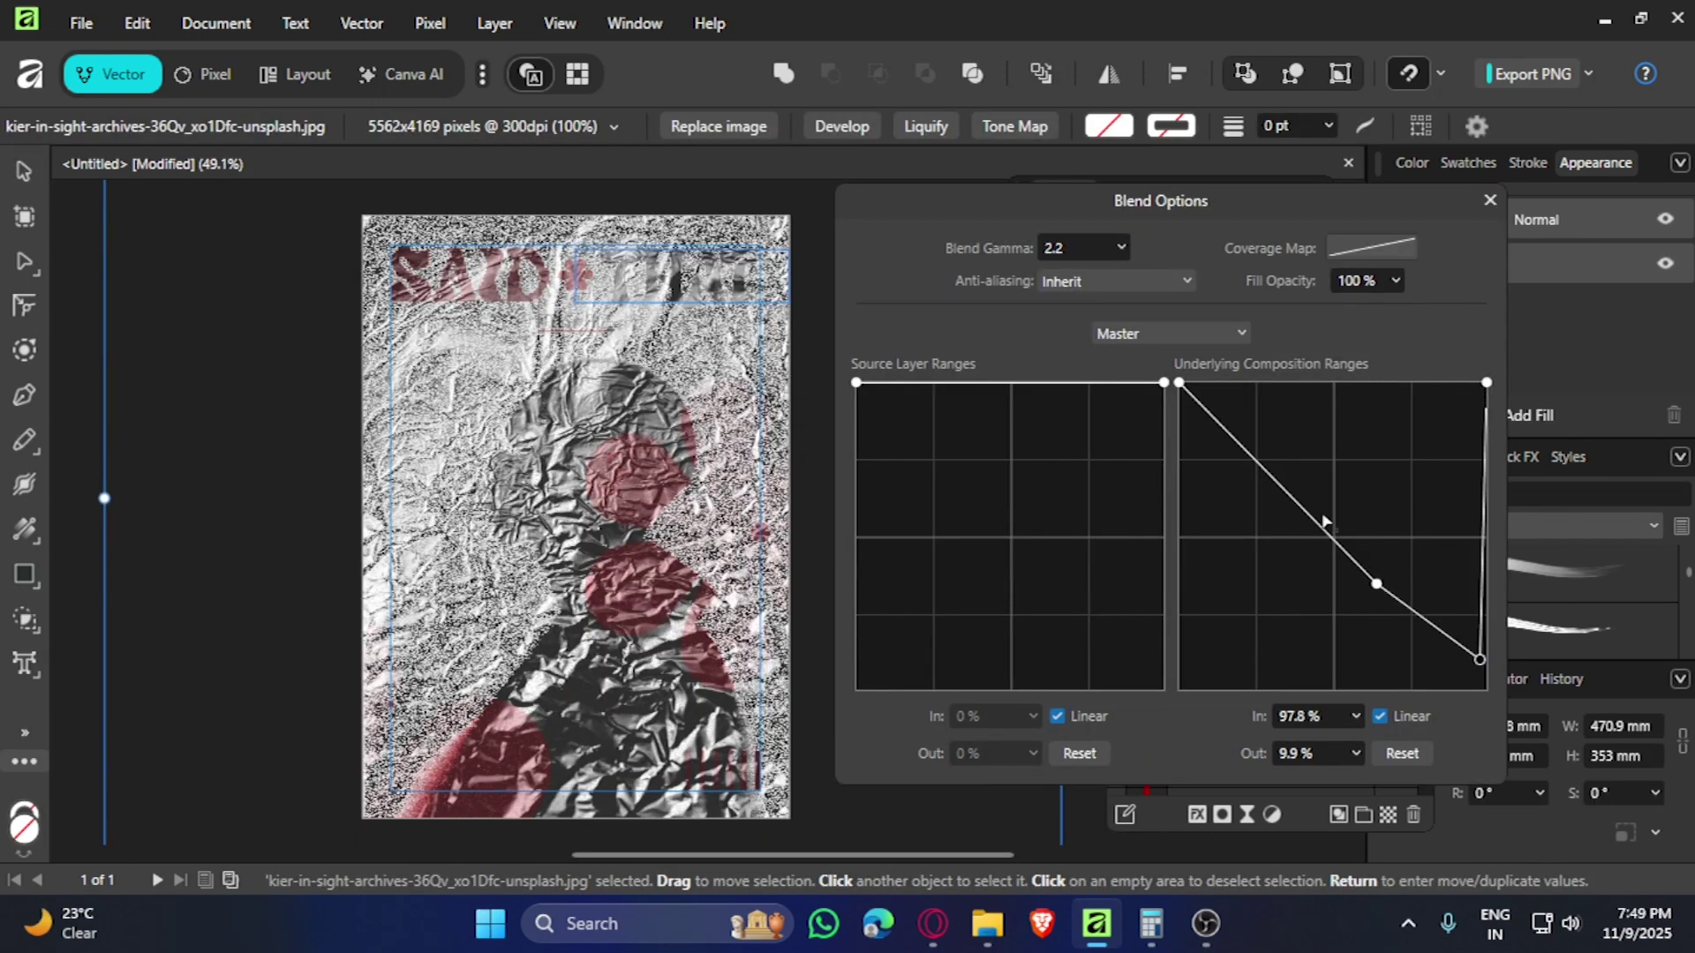
pyautogui.moveTo(1027, 382); pyautogui.dragTo(1026, 669)
pyautogui.moveTo(1095, 529); pyautogui.dragTo(1143, 626)
pyautogui.moveTo(926, 499); pyautogui.dragTo(913, 667)
pyautogui.moveTo(896, 534); pyautogui.dragTo(902, 567)
pyautogui.press('Escape')
# - Lock the foil and add grouped red rectangles along the poster's left edge
pyautogui.scroll(5, 548, 466)
pyautogui.scroll(-2, 463, 422)
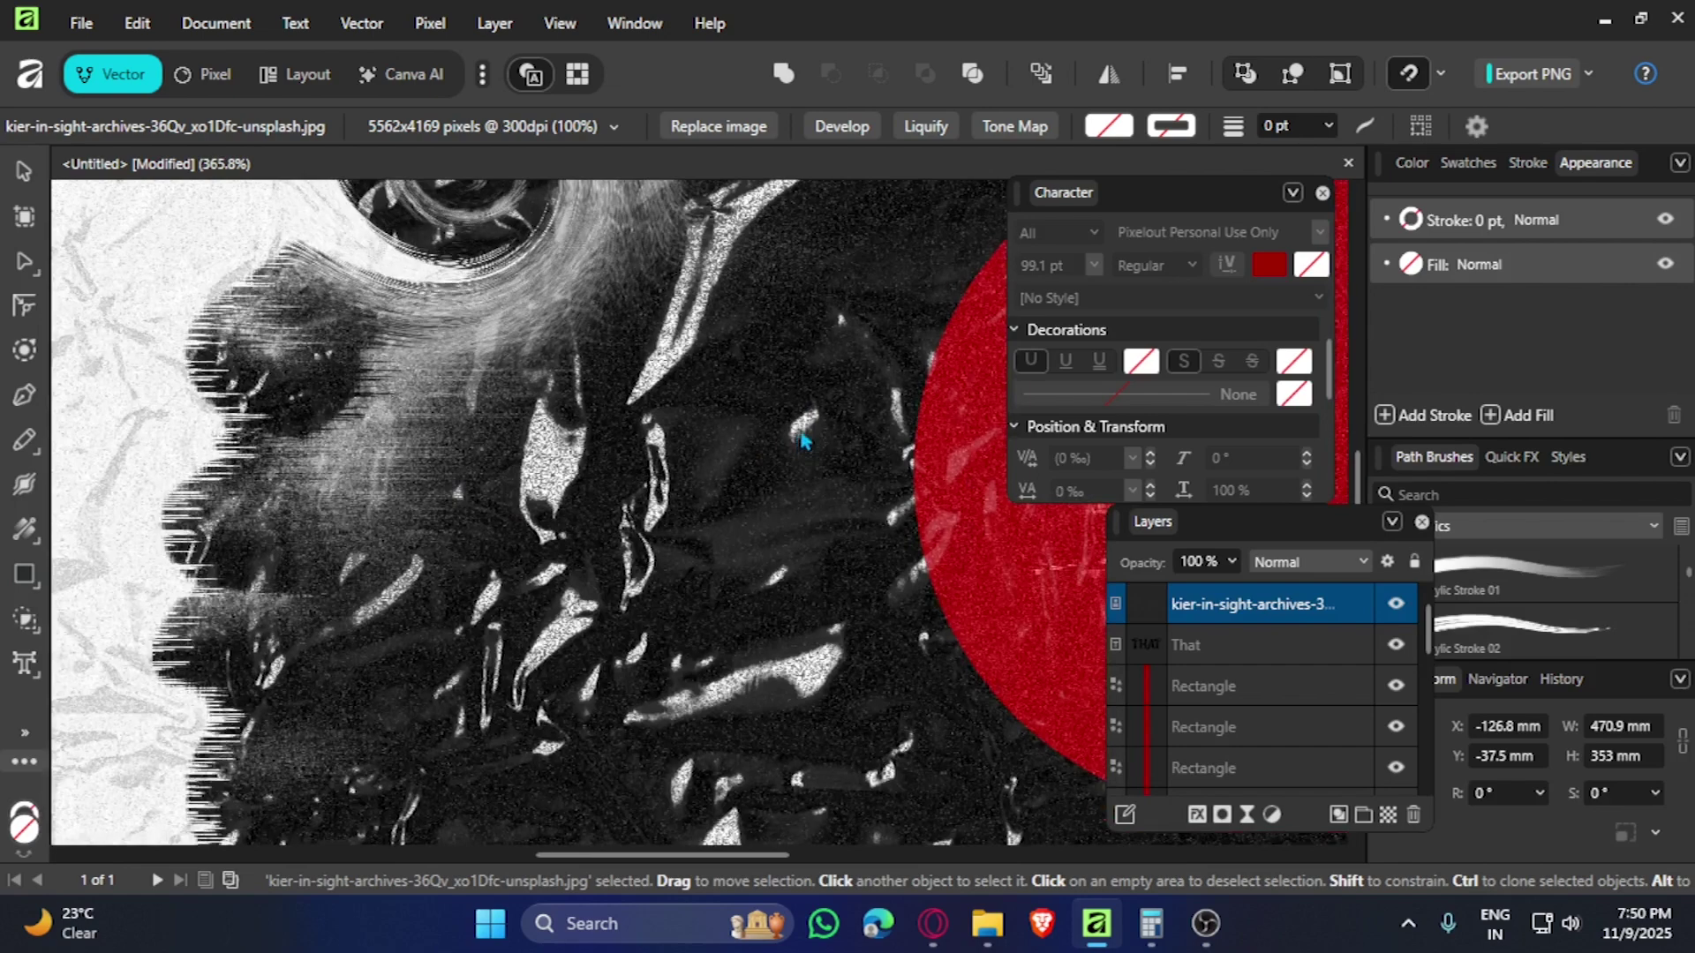
pyautogui.scroll(-3, 731, 494)
pyautogui.hotkey('ctrl', 'z')
pyautogui.hotkey('ctrl', 'z')
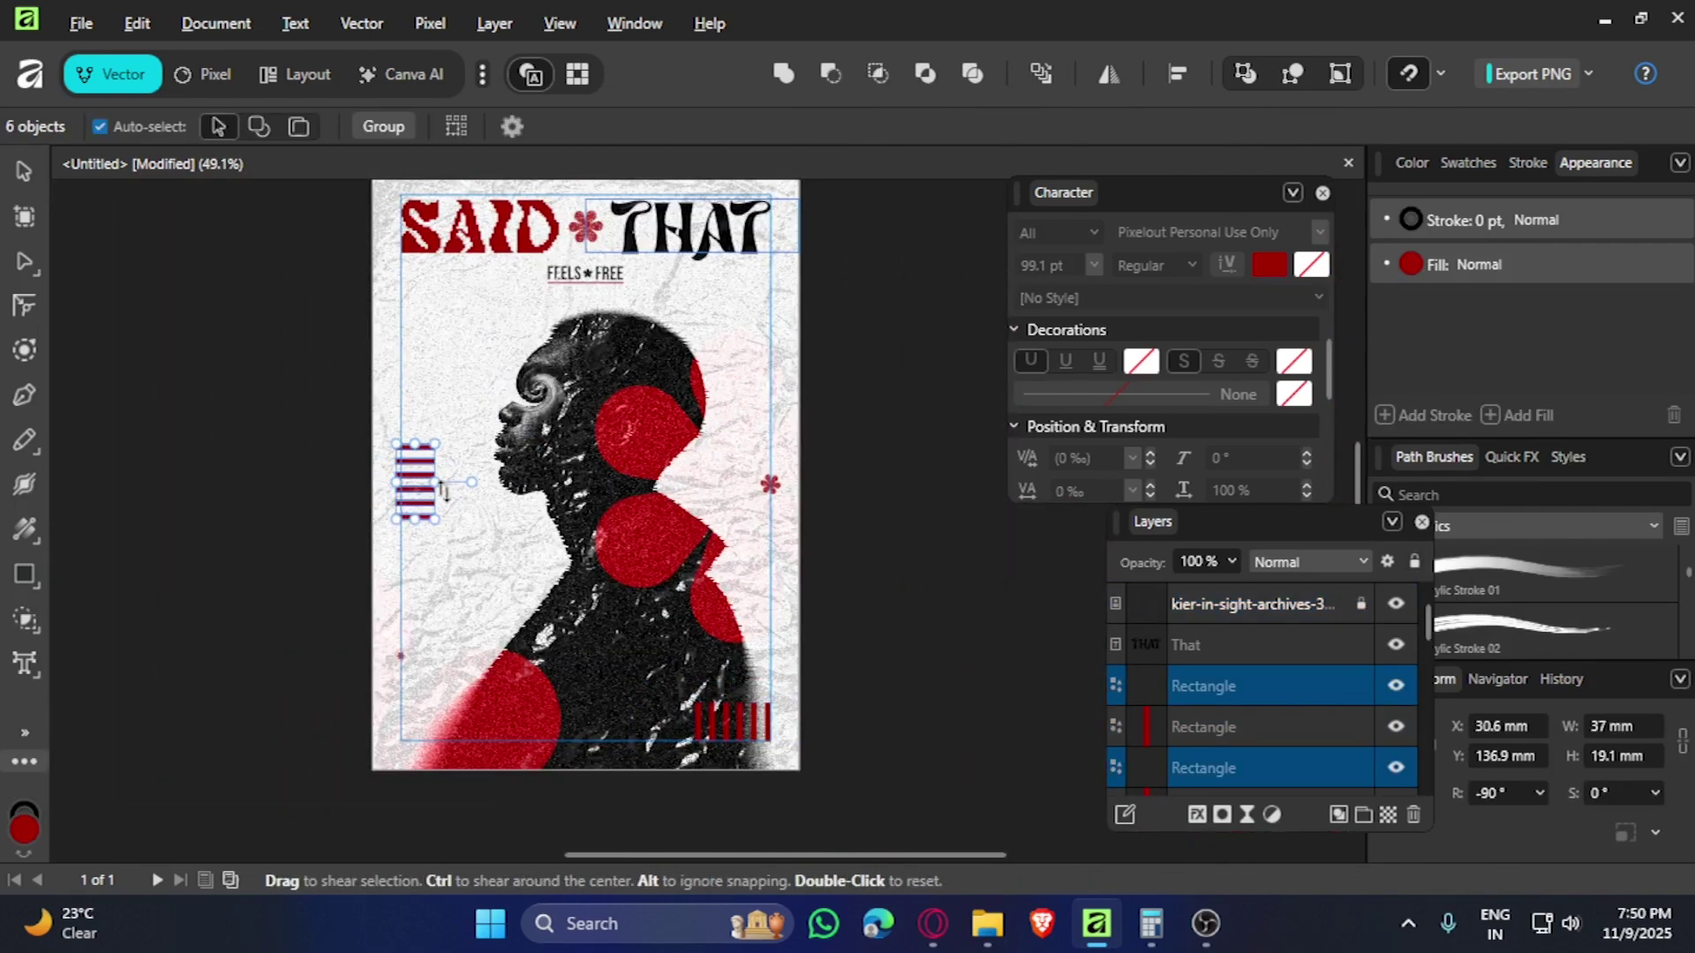
pyautogui.hotkey('ctrl', 'z')
pyautogui.hotkey('ctrl', 'z')
pyautogui.moveTo(305, 323); pyautogui.dragTo(481, 565)
pyautogui.scroll(3, 397, 459)
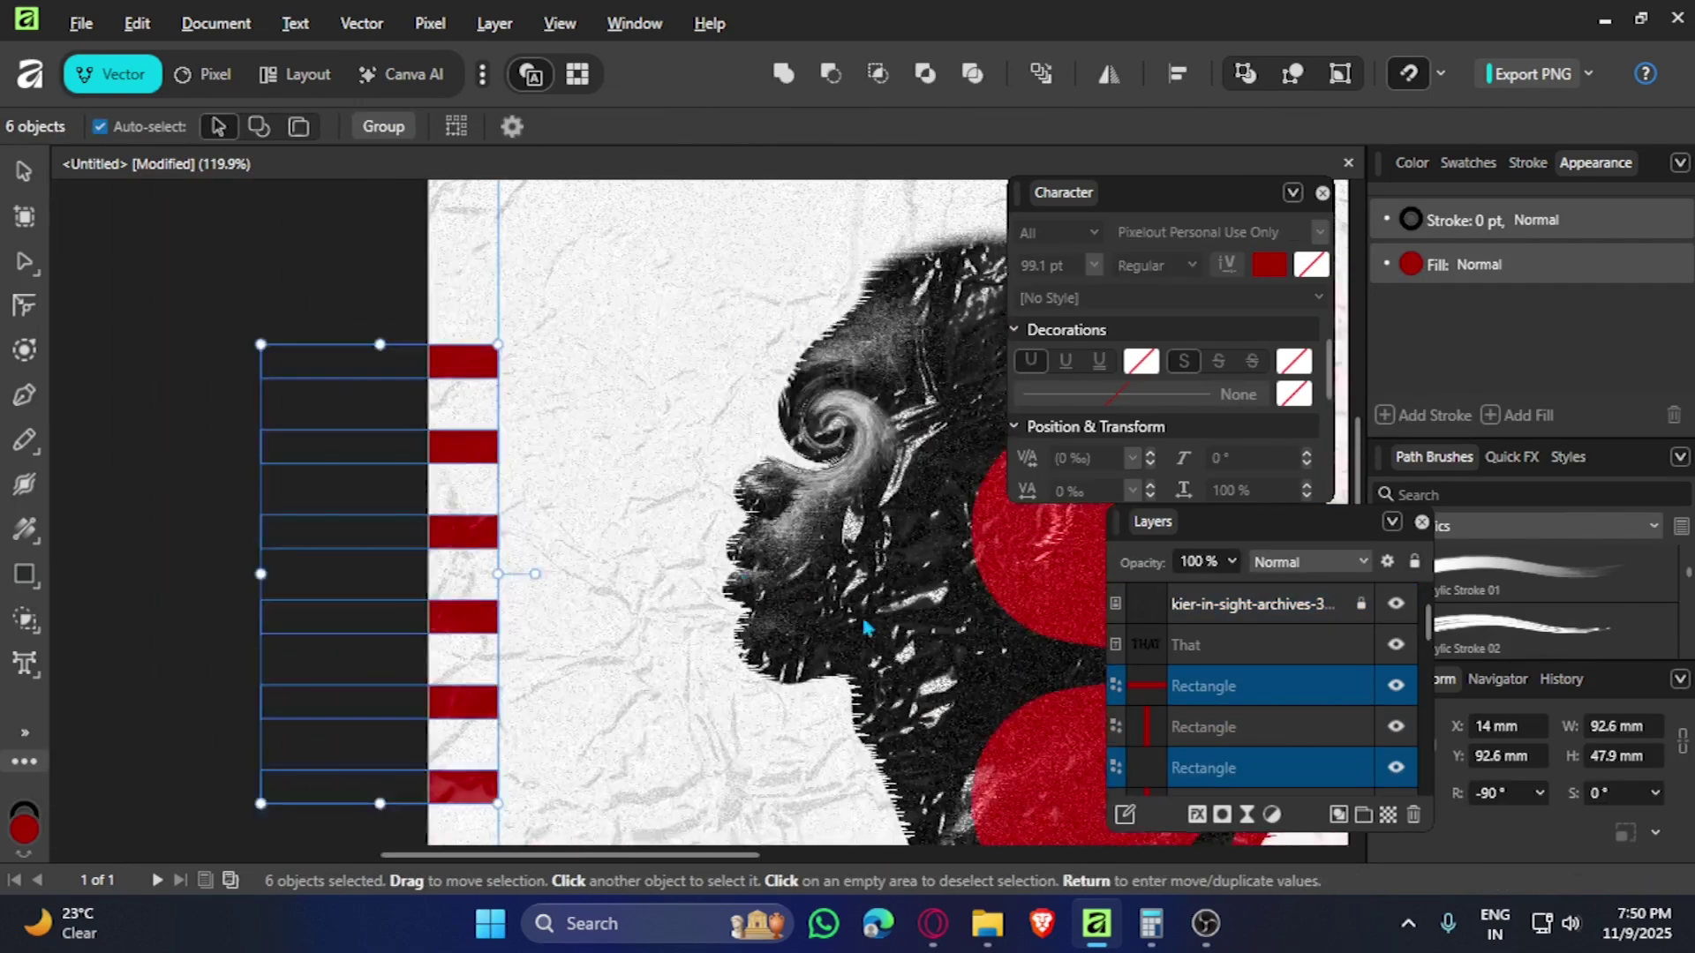
pyautogui.hotkey('ctrl', 'g')
# - Apply a Depth of Field blur live filter to the red stripes
pyautogui.click(430, 23)
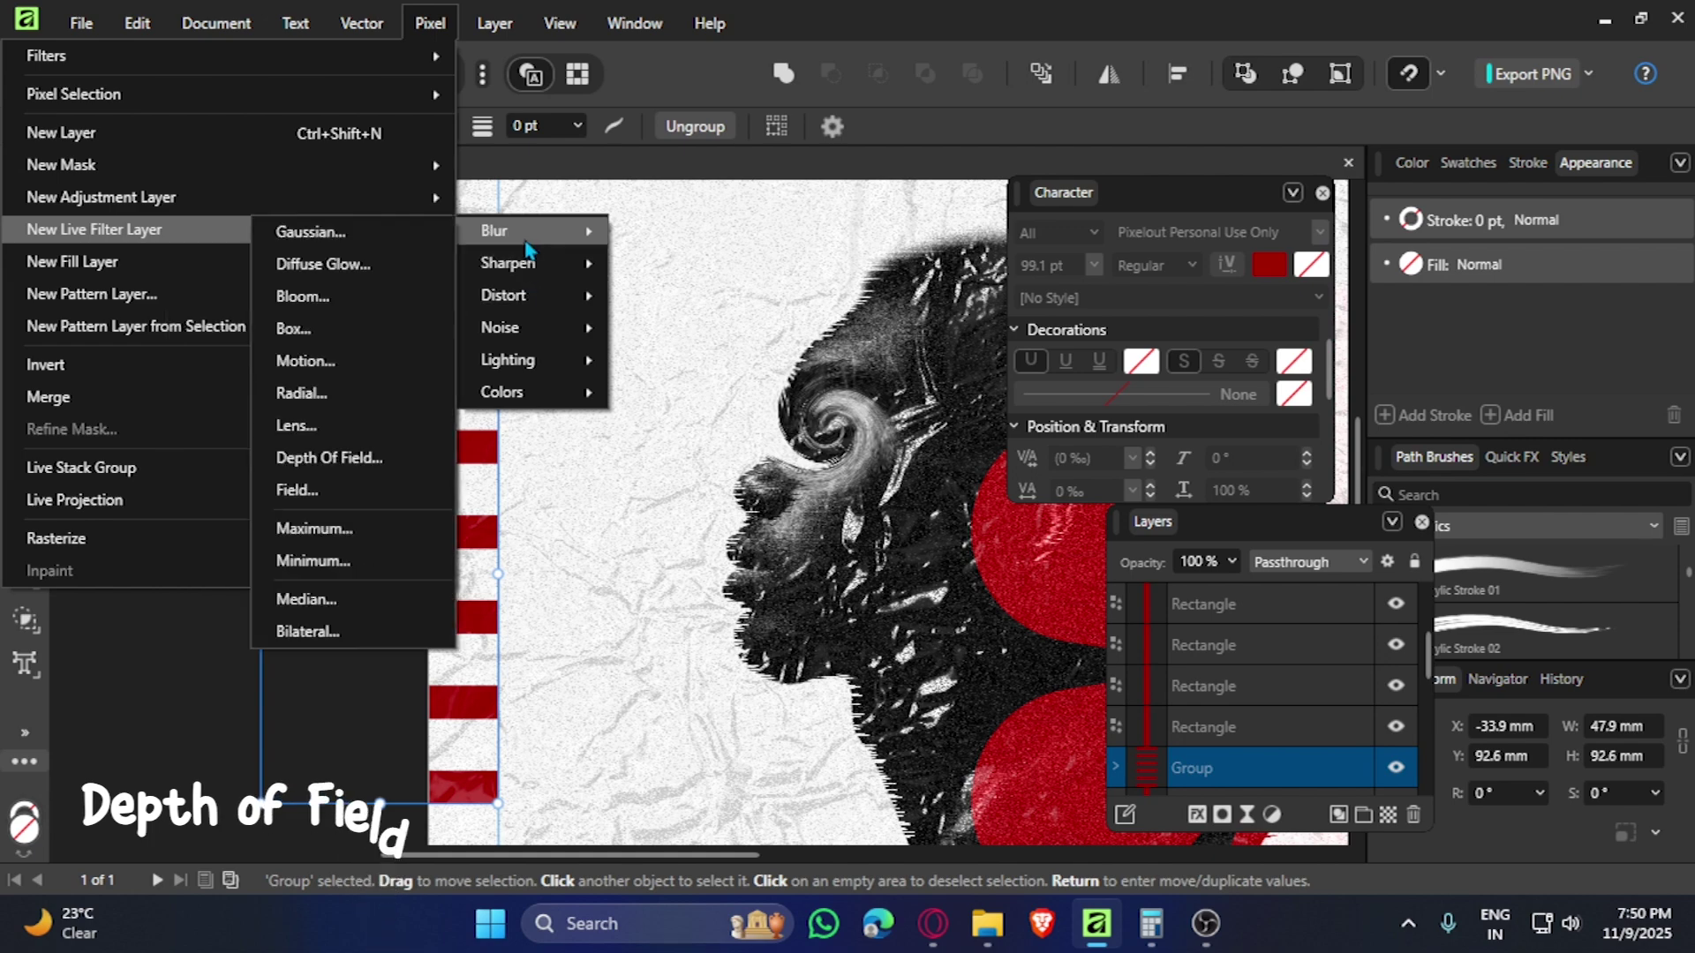
pyautogui.click(345, 459)
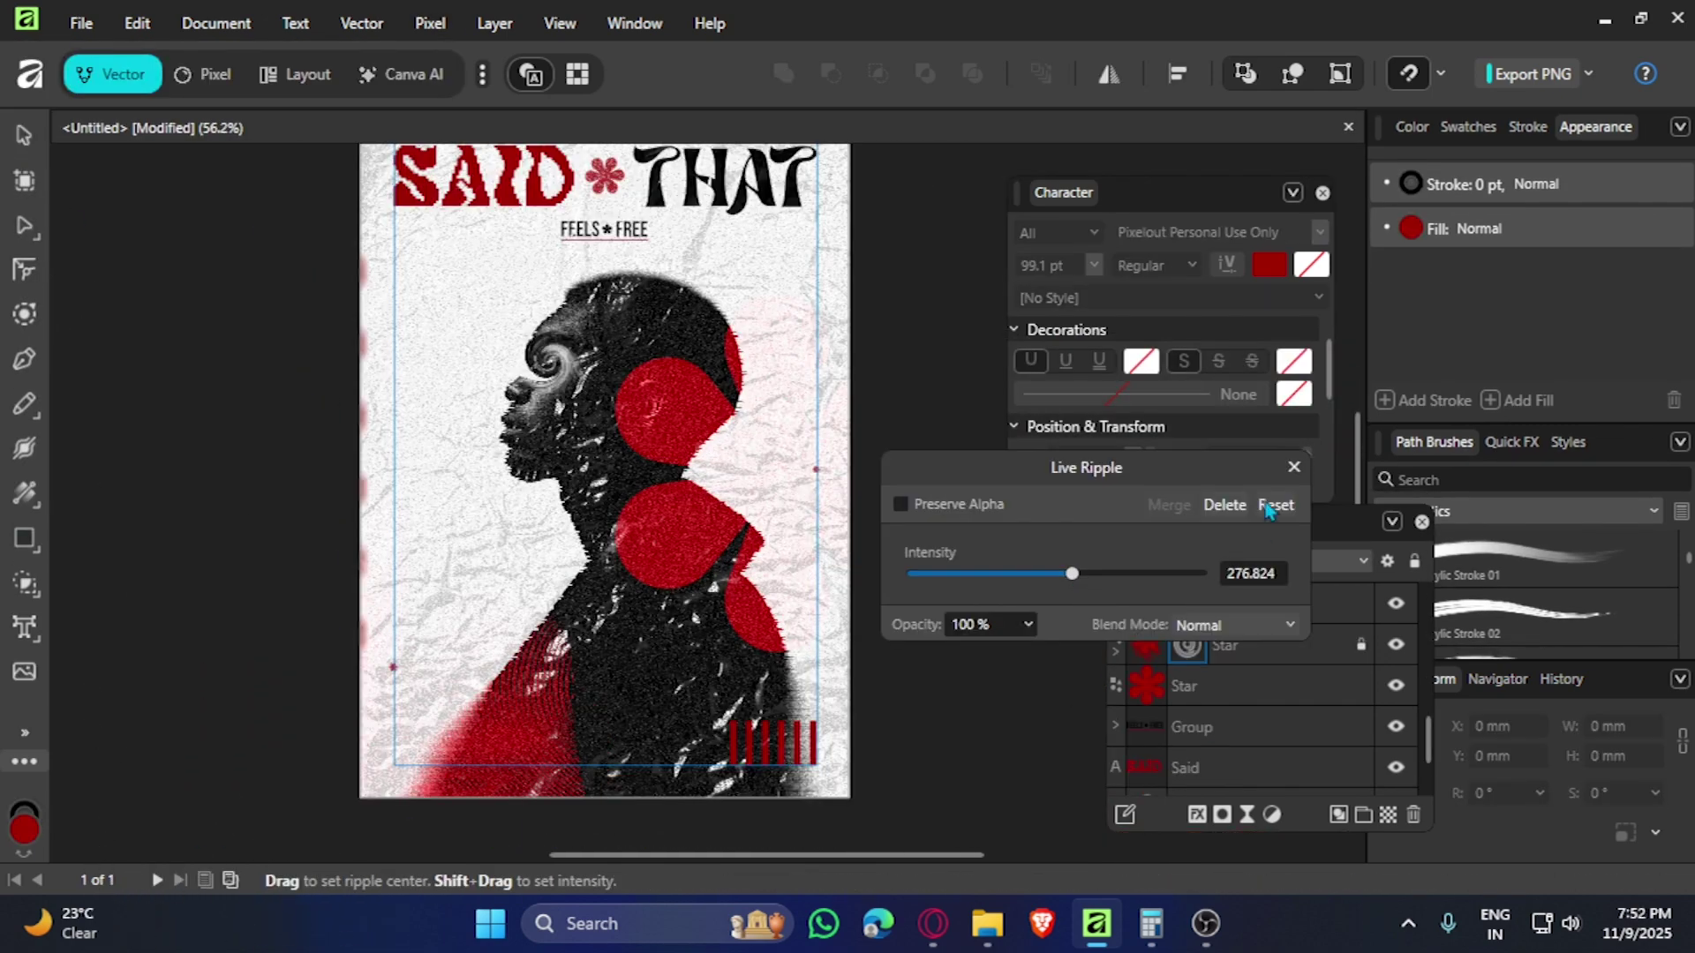
pyautogui.press('Escape')
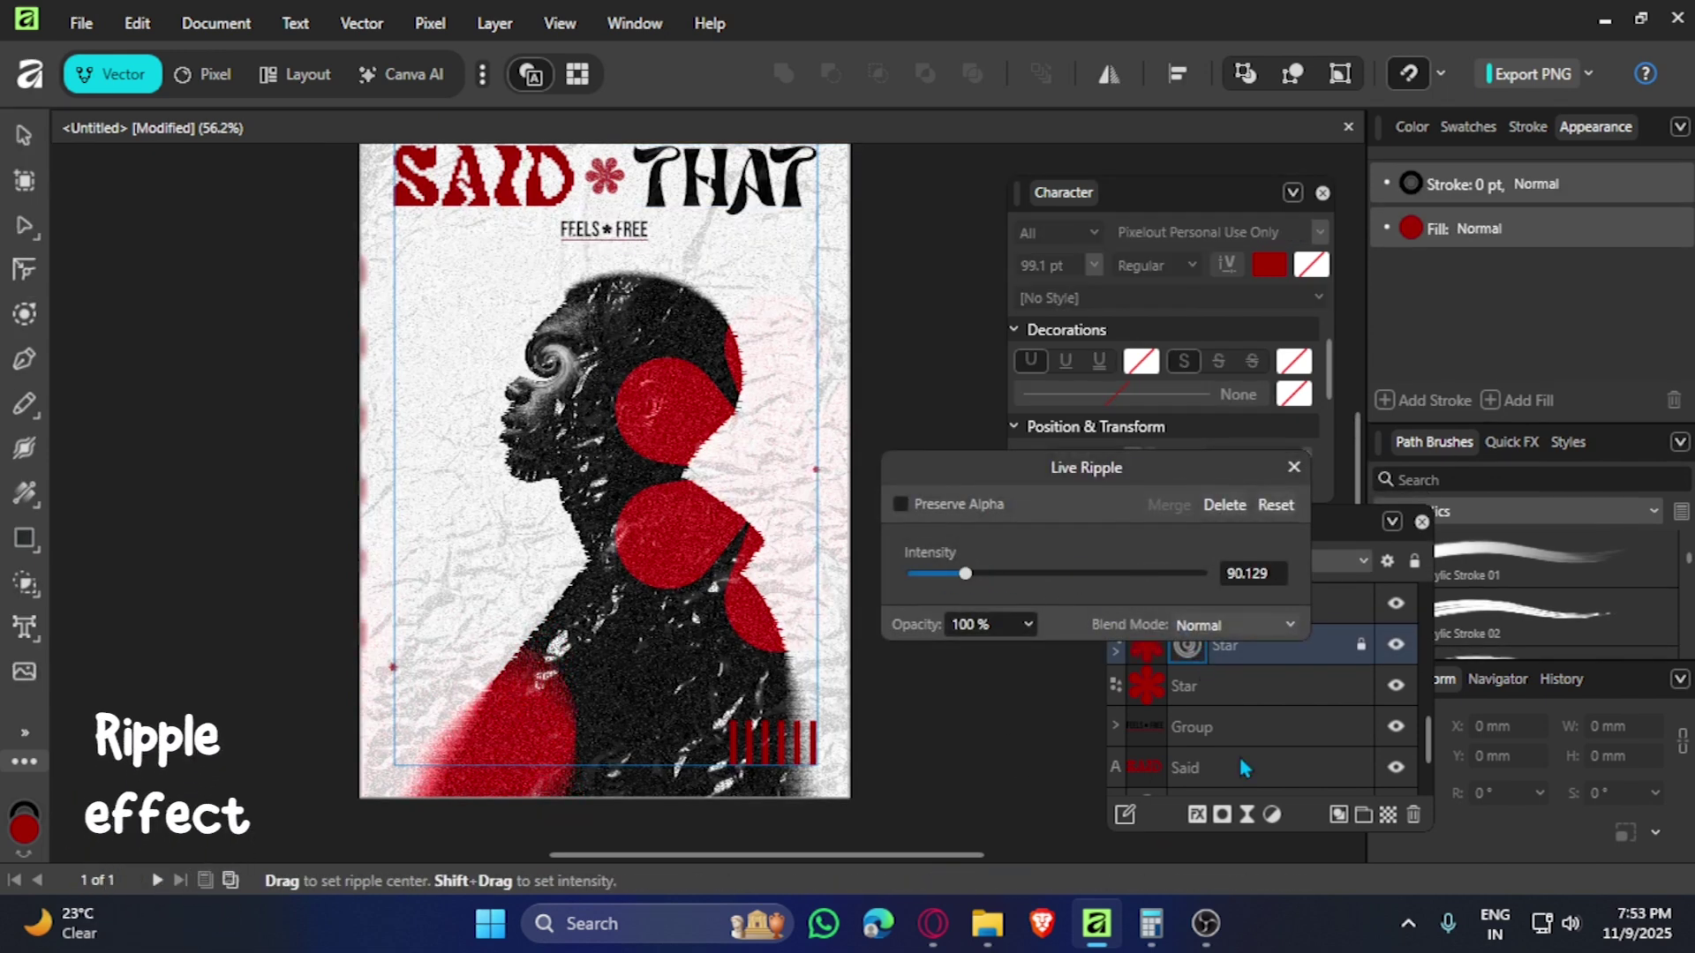
# - Add a live Ripple filter to the person silhouette with intensity lowered to about 10
pyautogui.press('Escape')
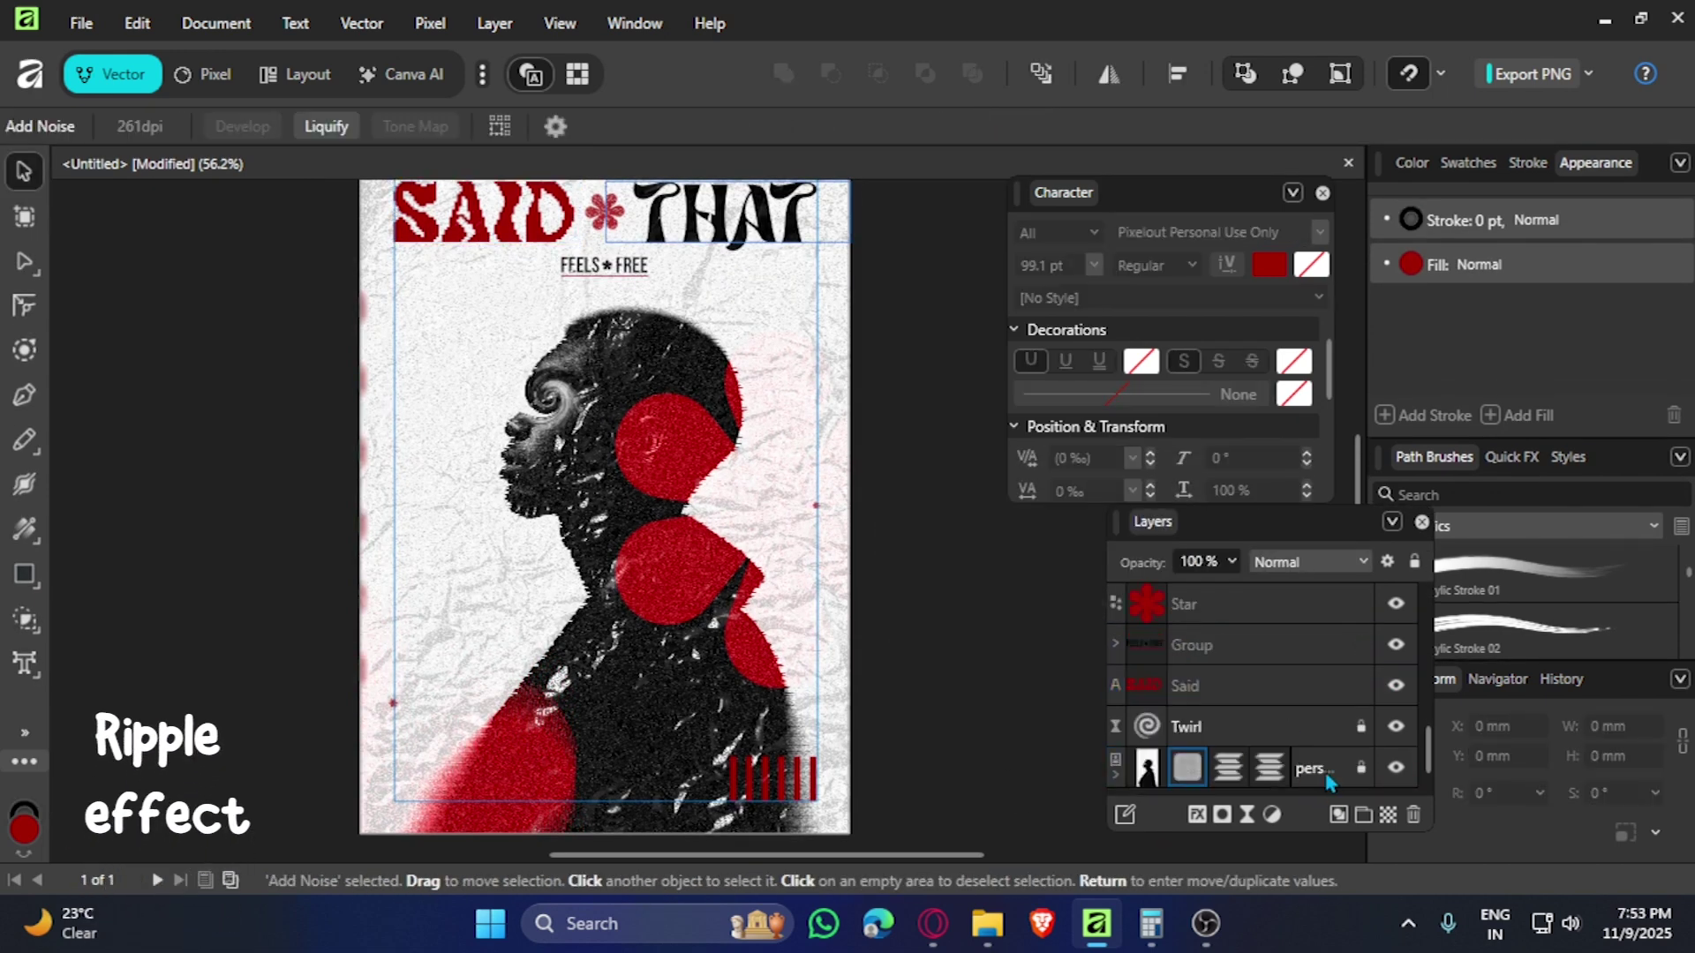
pyautogui.click(430, 23)
pyautogui.moveTo(93, 230)
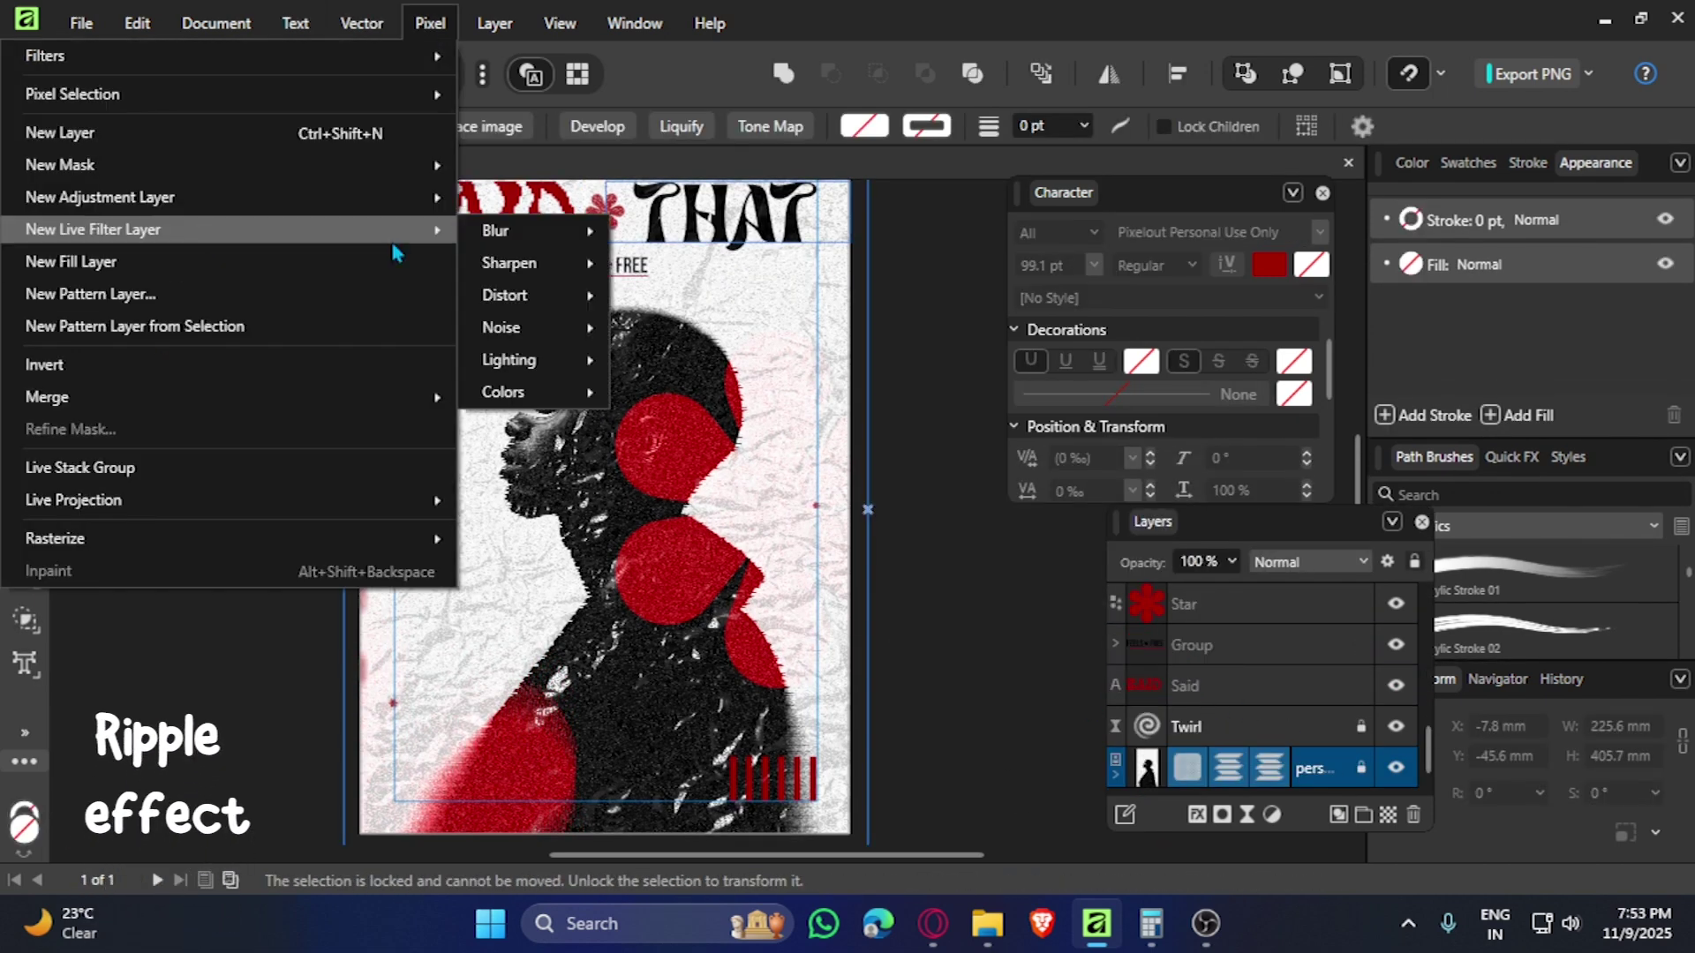
pyautogui.click(219, 425)
pyautogui.moveTo(1024, 575); pyautogui.dragTo(913, 575)
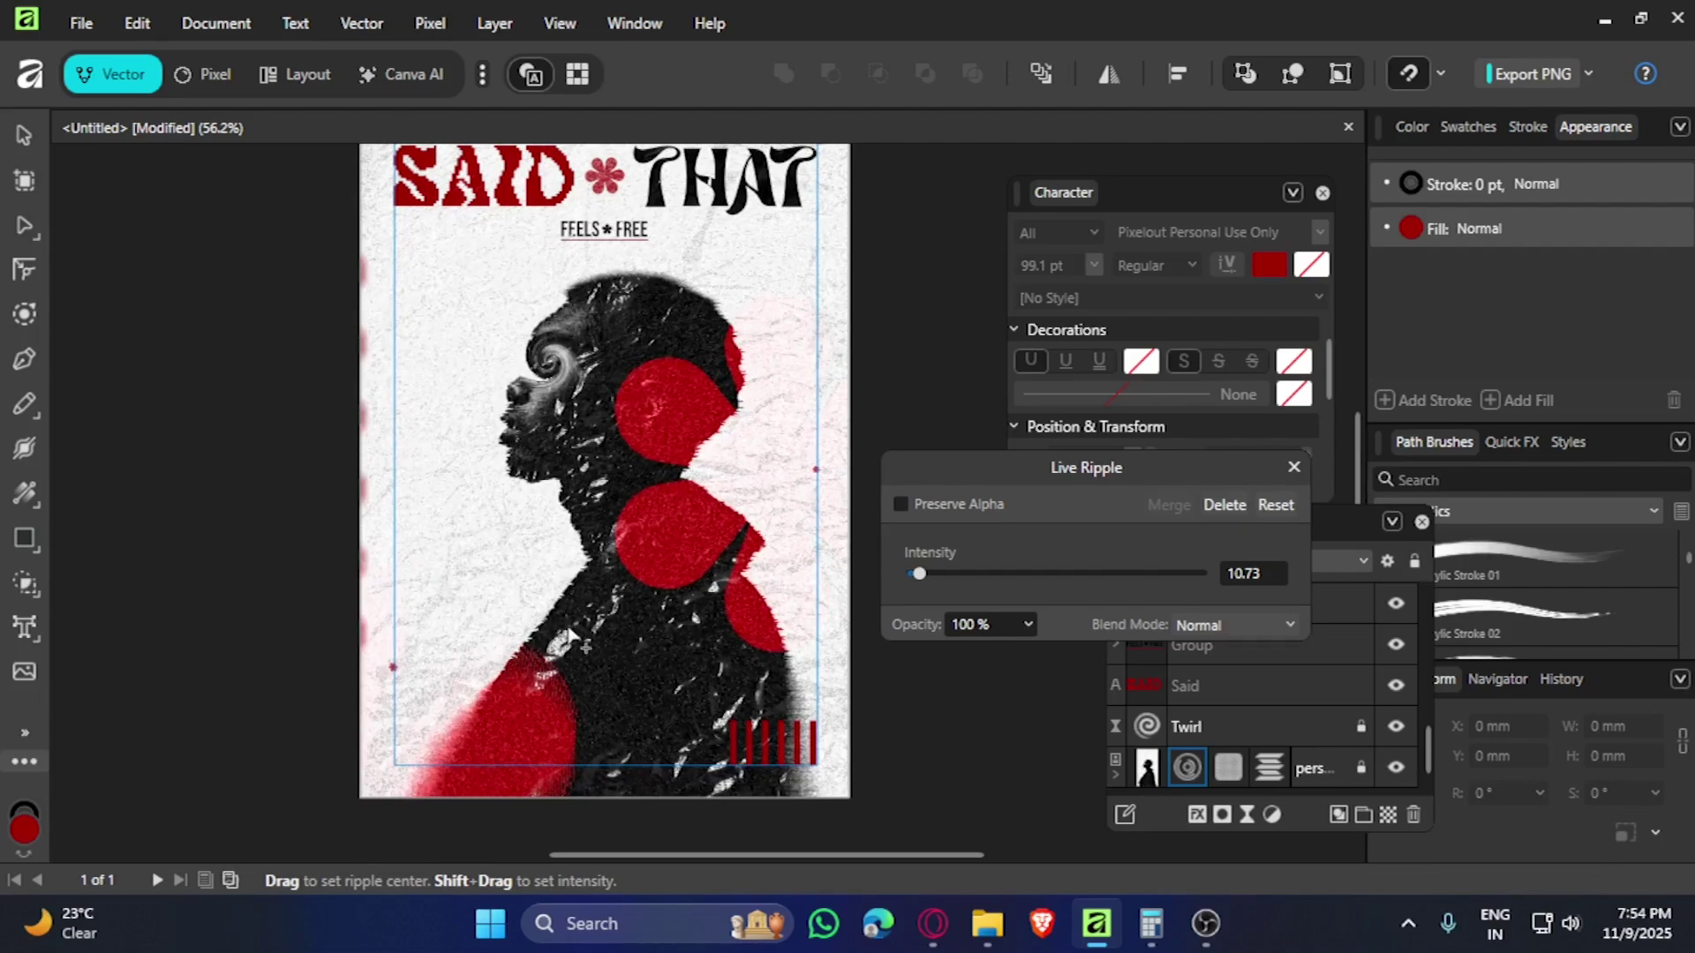
pyautogui.press('v')
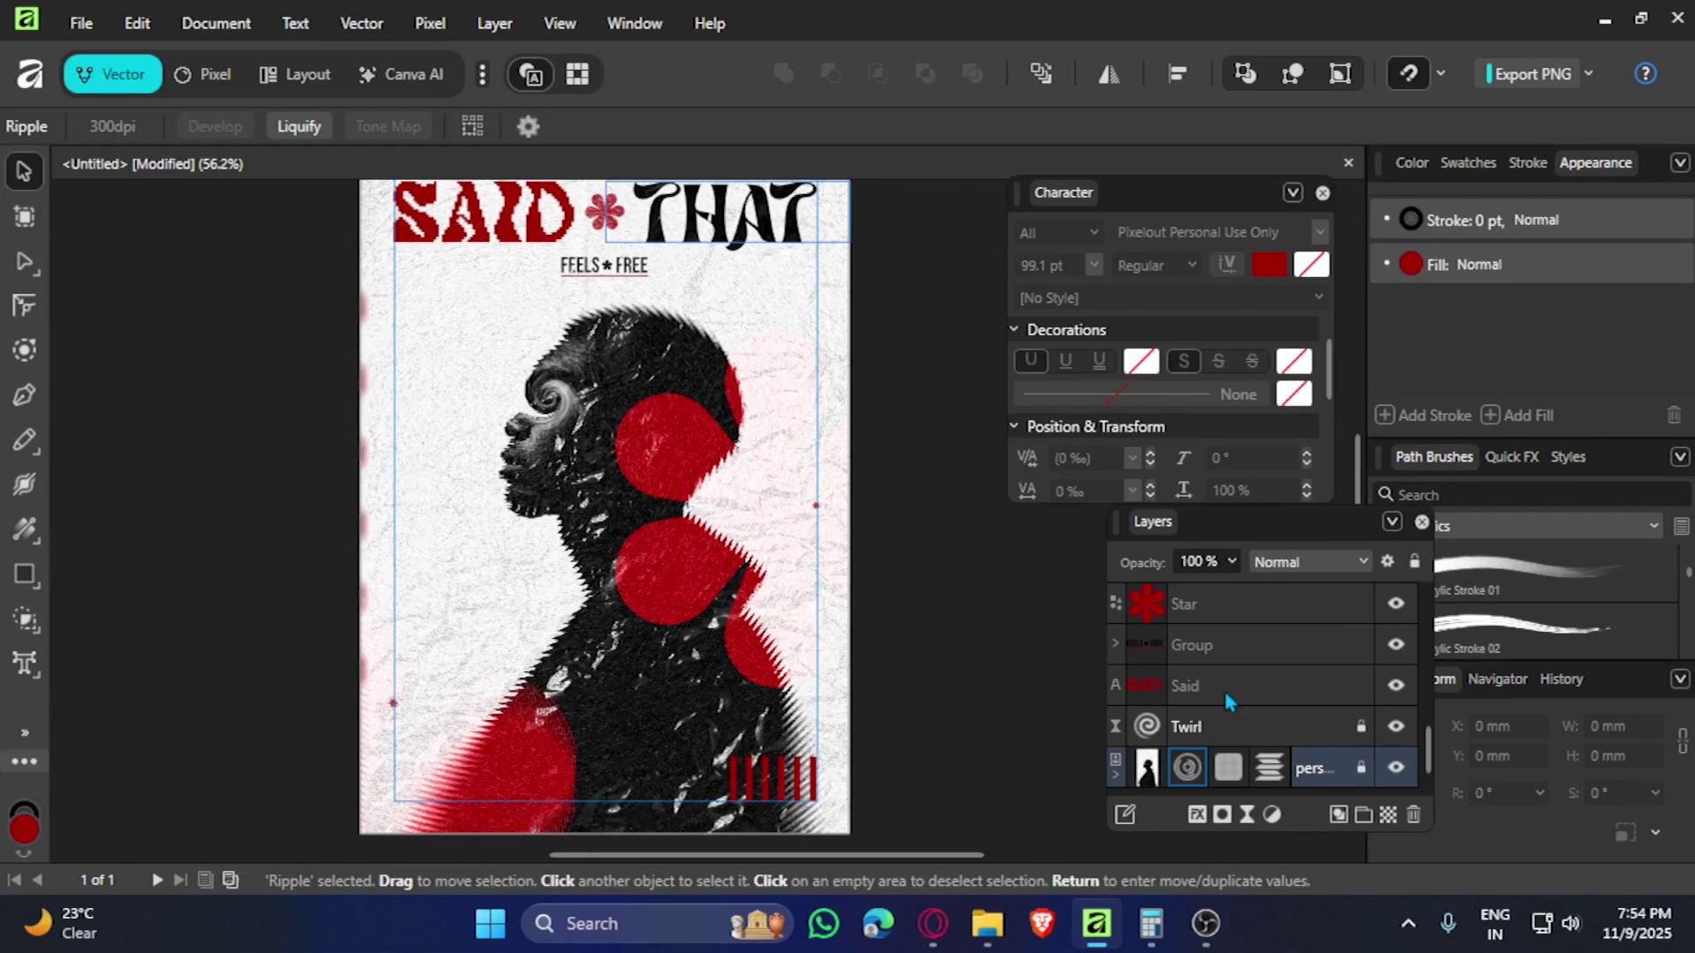
pyautogui.click(1184, 685)
# - Add live Halftone filters to SAID and the silhouette, cell size 2, contrast about 35
pyautogui.click(430, 23)
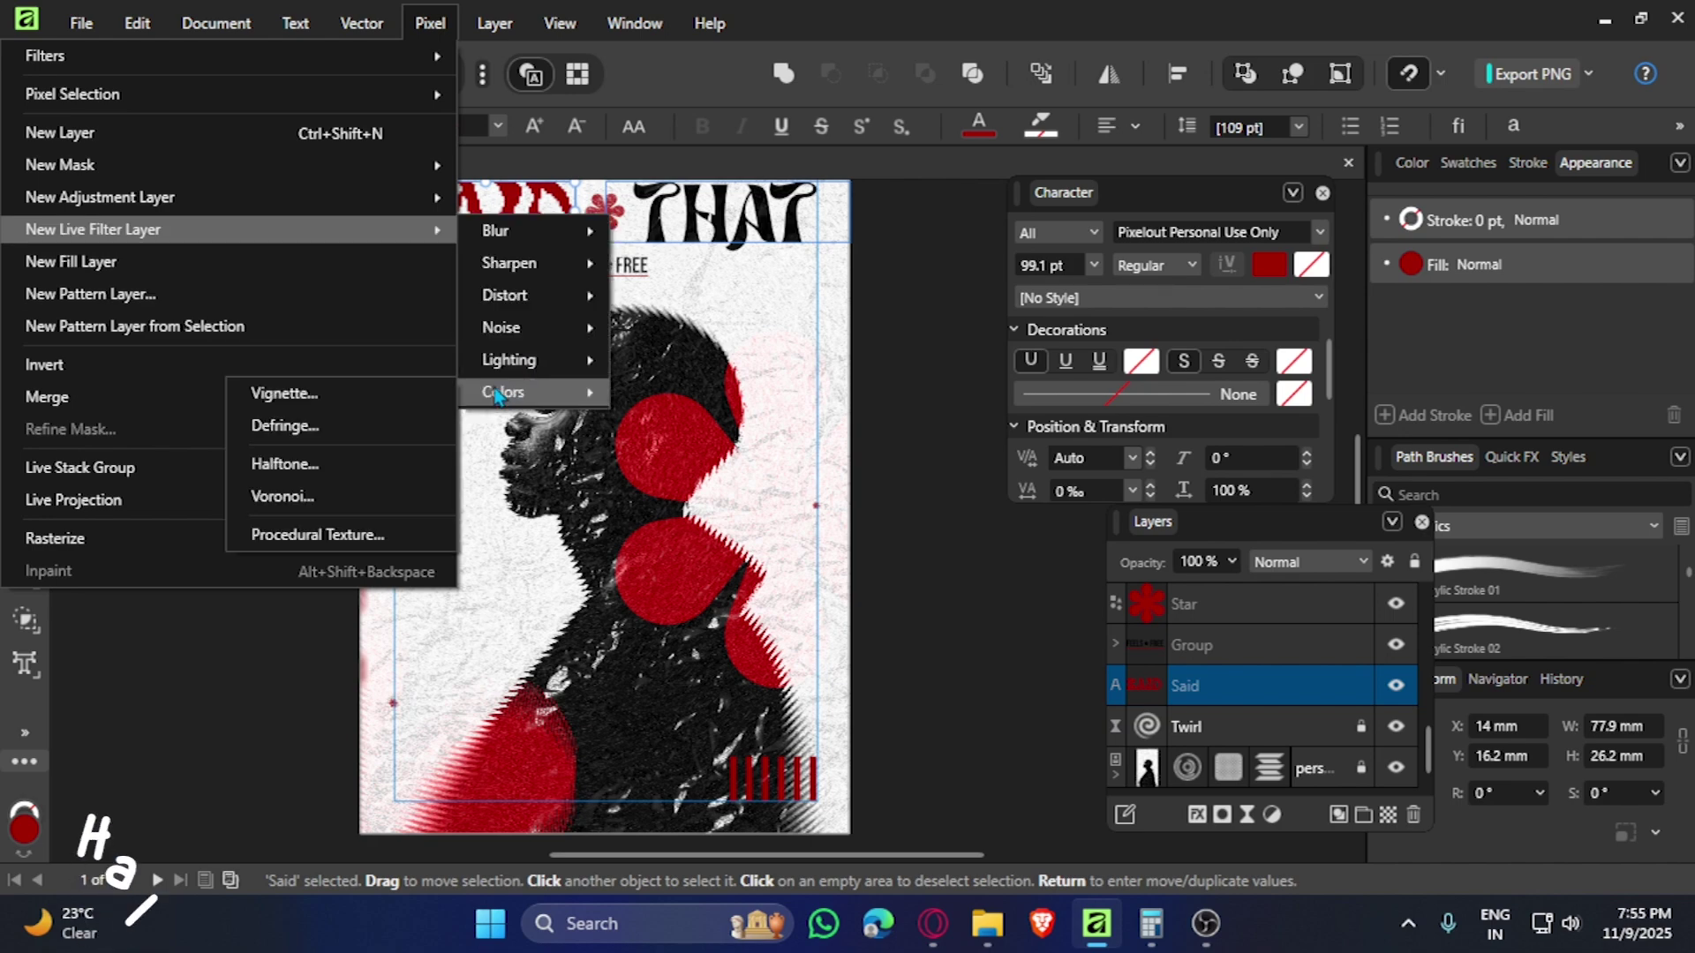
pyautogui.click(330, 466)
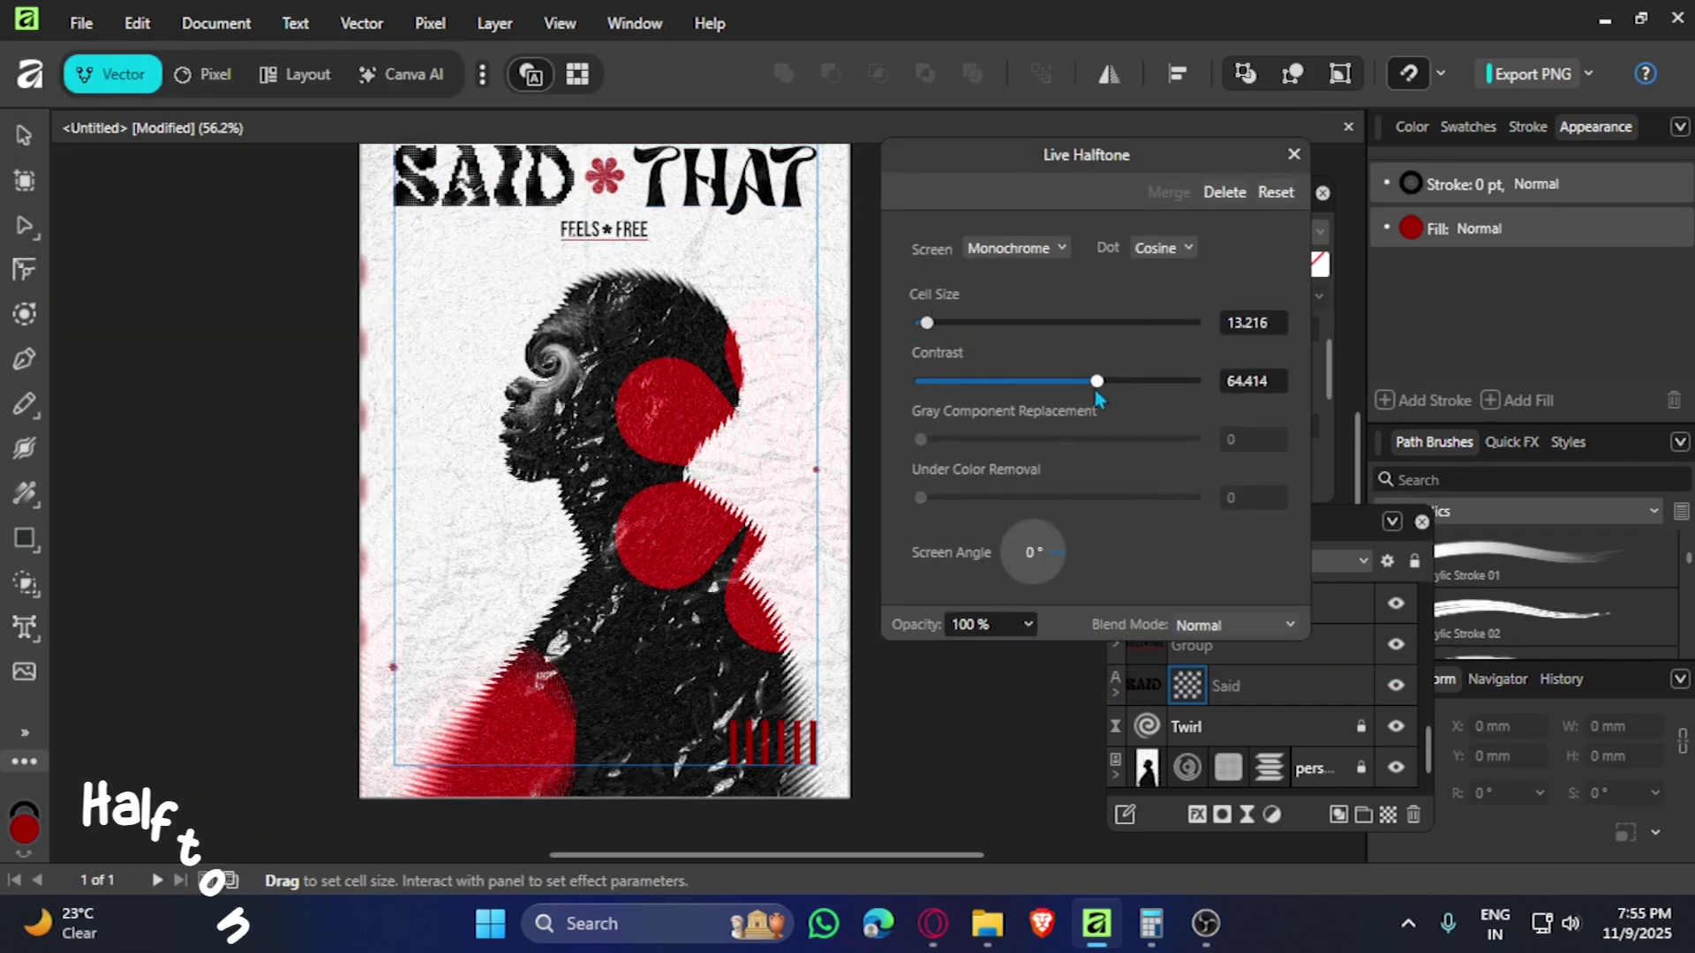
pyautogui.click(1295, 154)
pyautogui.click(618, 529)
pyautogui.click(494, 23)
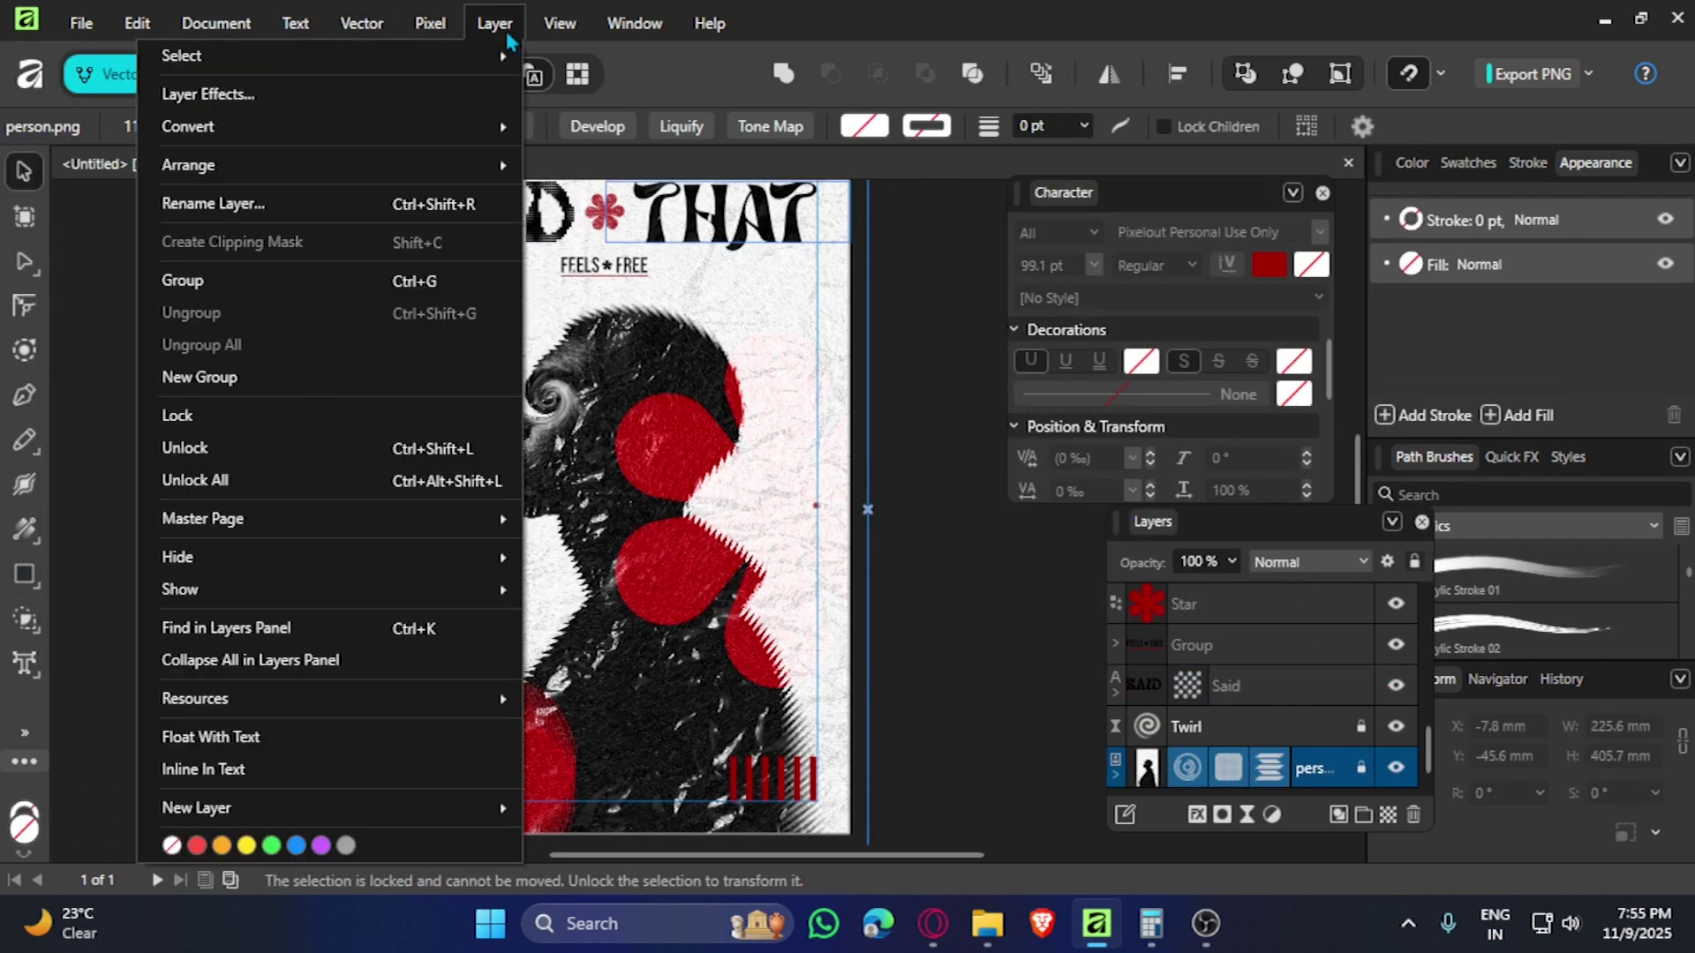
pyautogui.click(671, 392)
pyautogui.moveTo(1143, 381); pyautogui.dragTo(1092, 379)
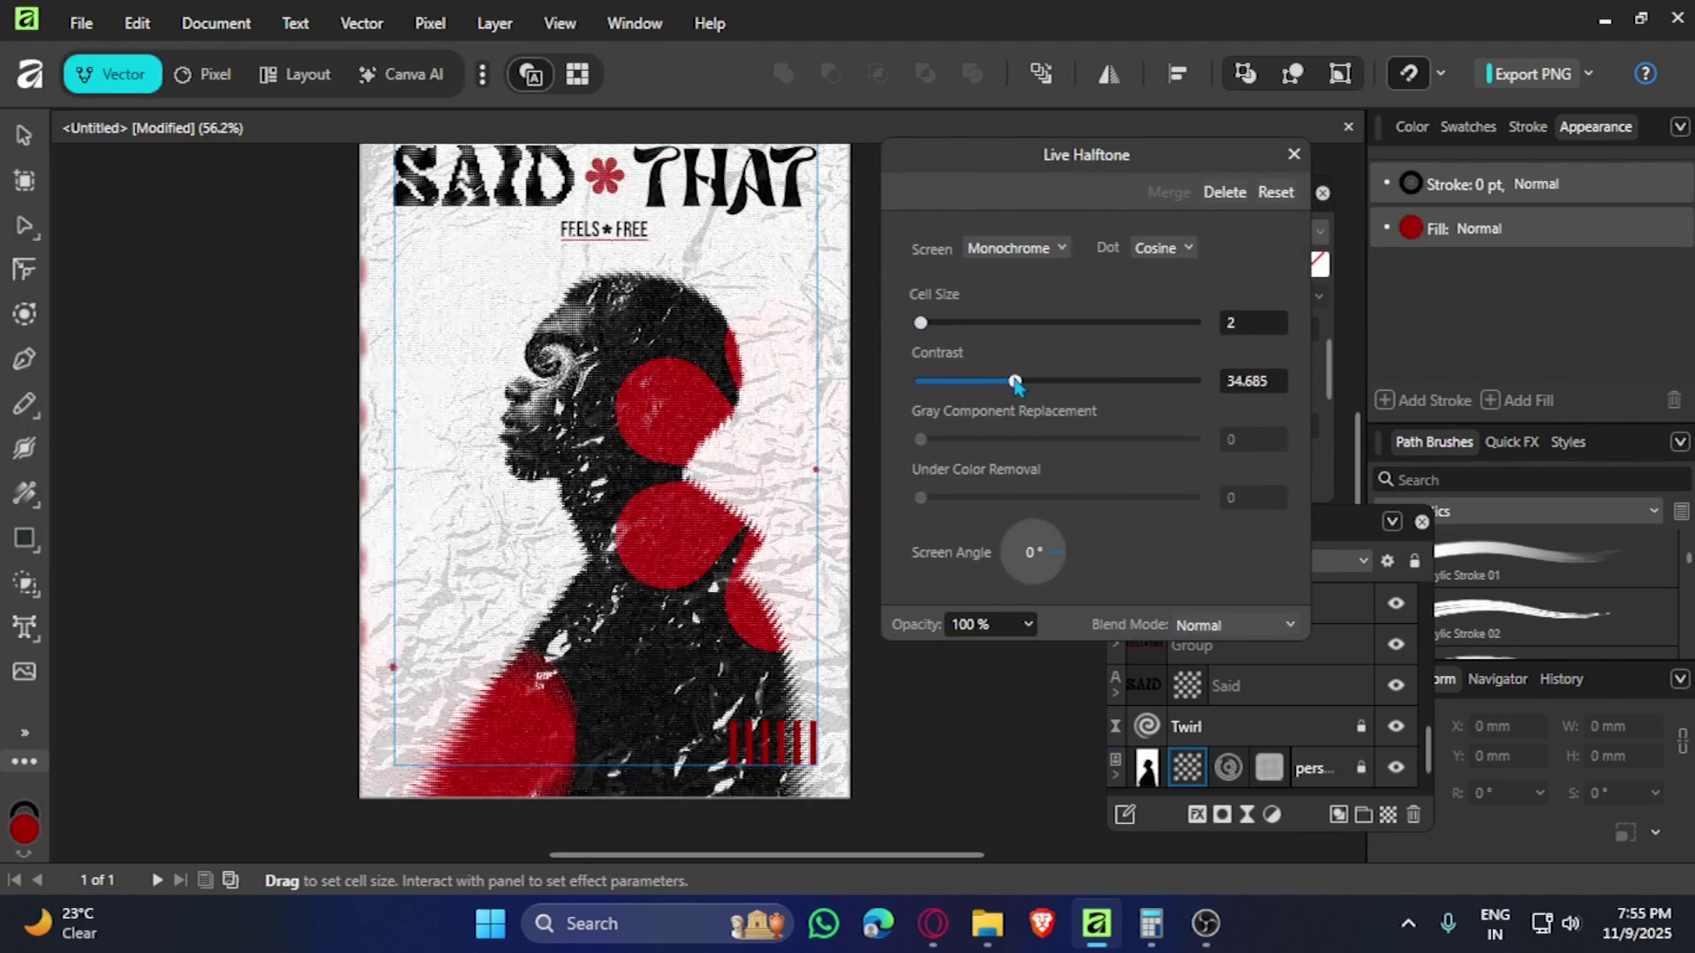
pyautogui.press('Return')
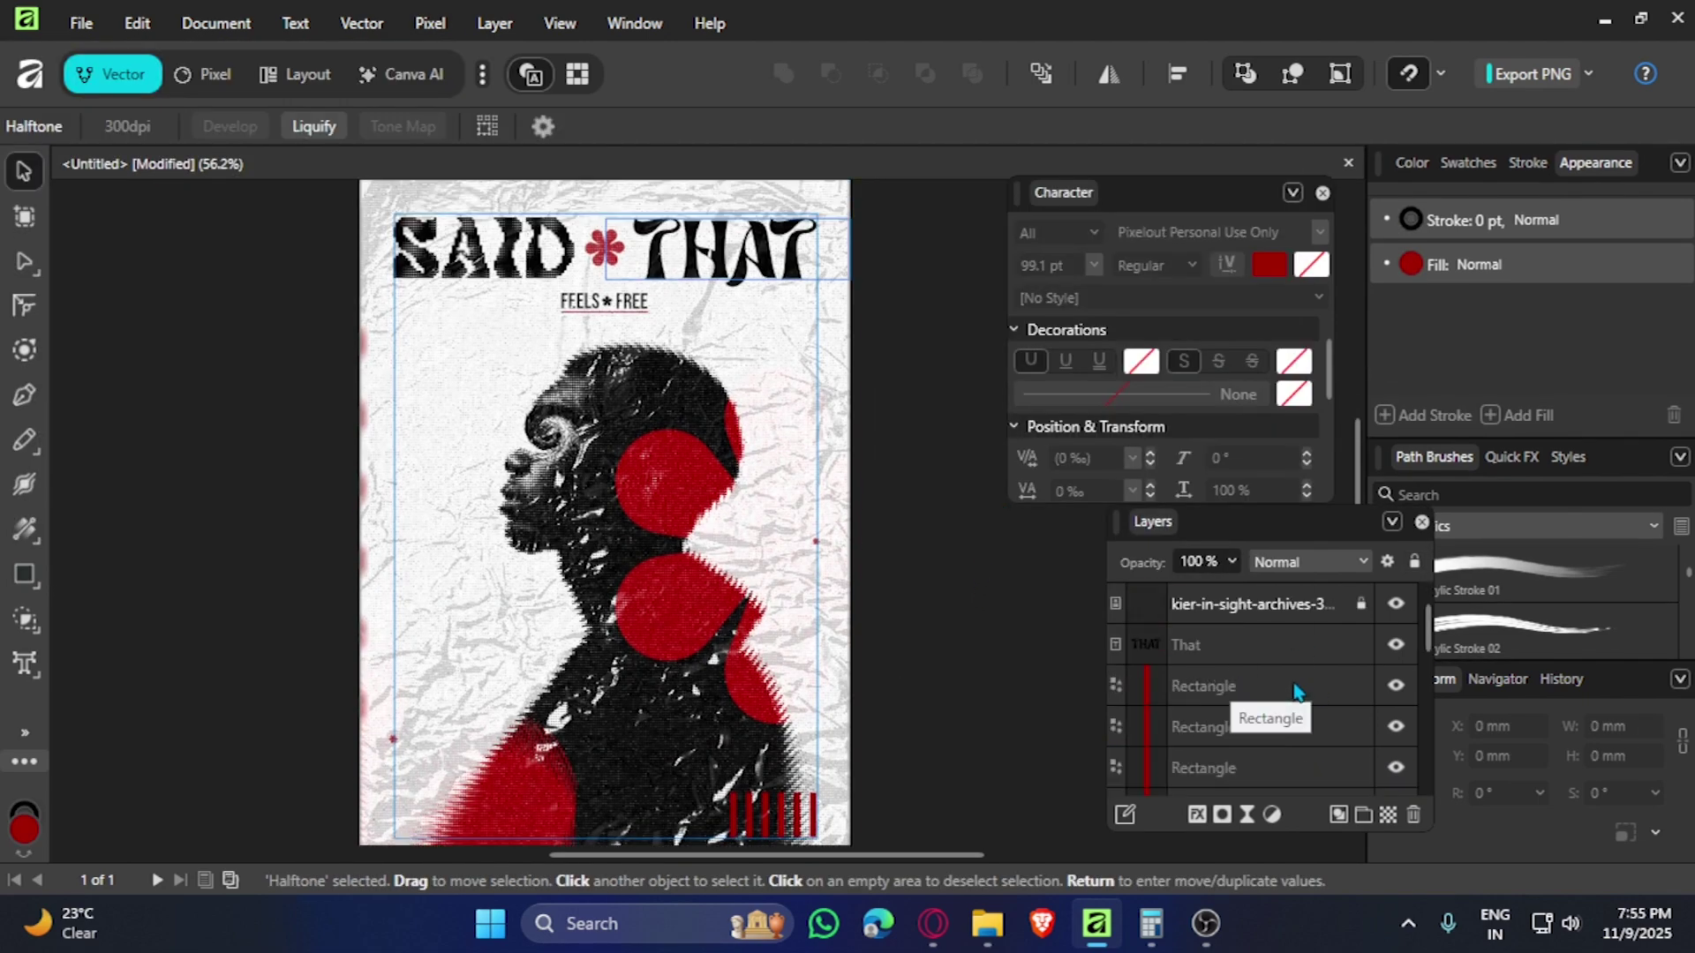